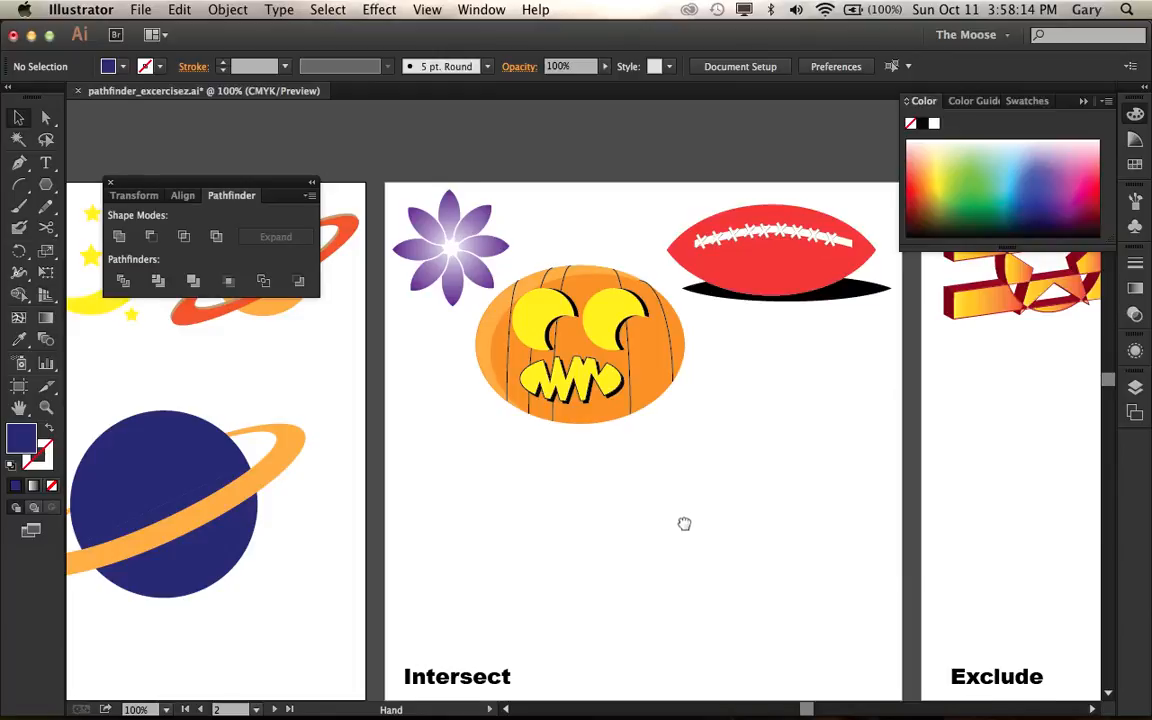
# Step: Draw a tall dark blue ellipse below the pumpkin on the Intersect artboard and place an overlapping copy to its left
pyautogui.moveTo(684, 525); pyautogui.dragTo(648, 500)
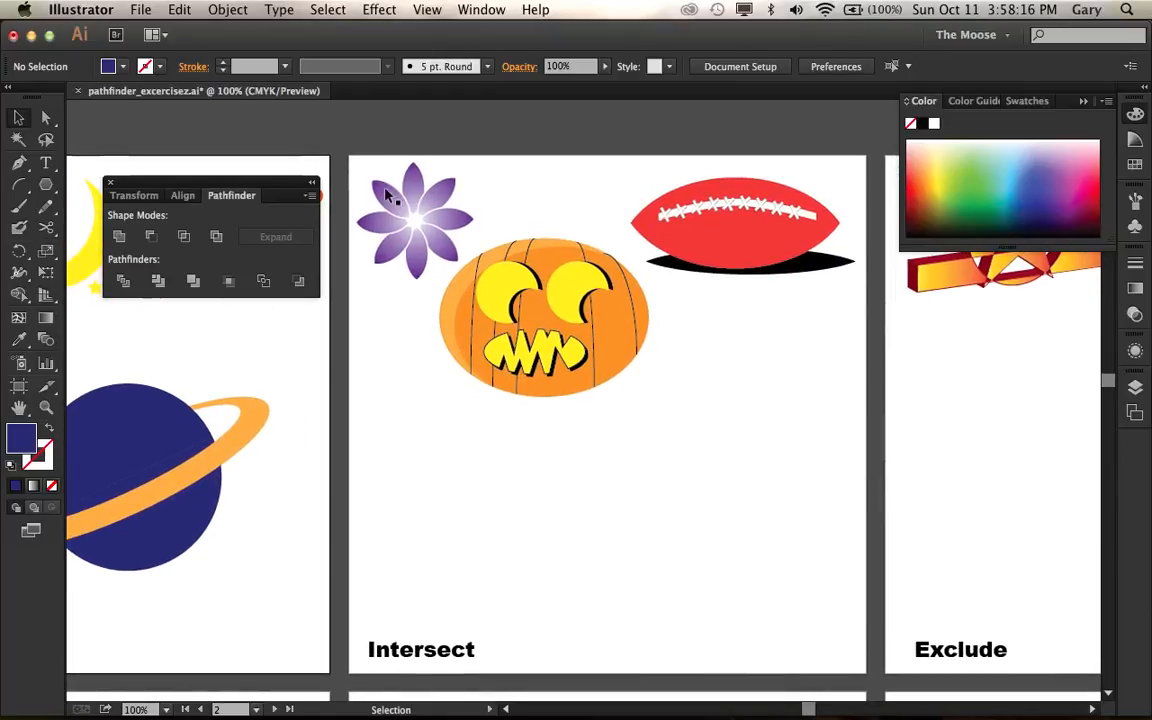
pyautogui.moveTo(47, 188); pyautogui.dragTo(92, 230)
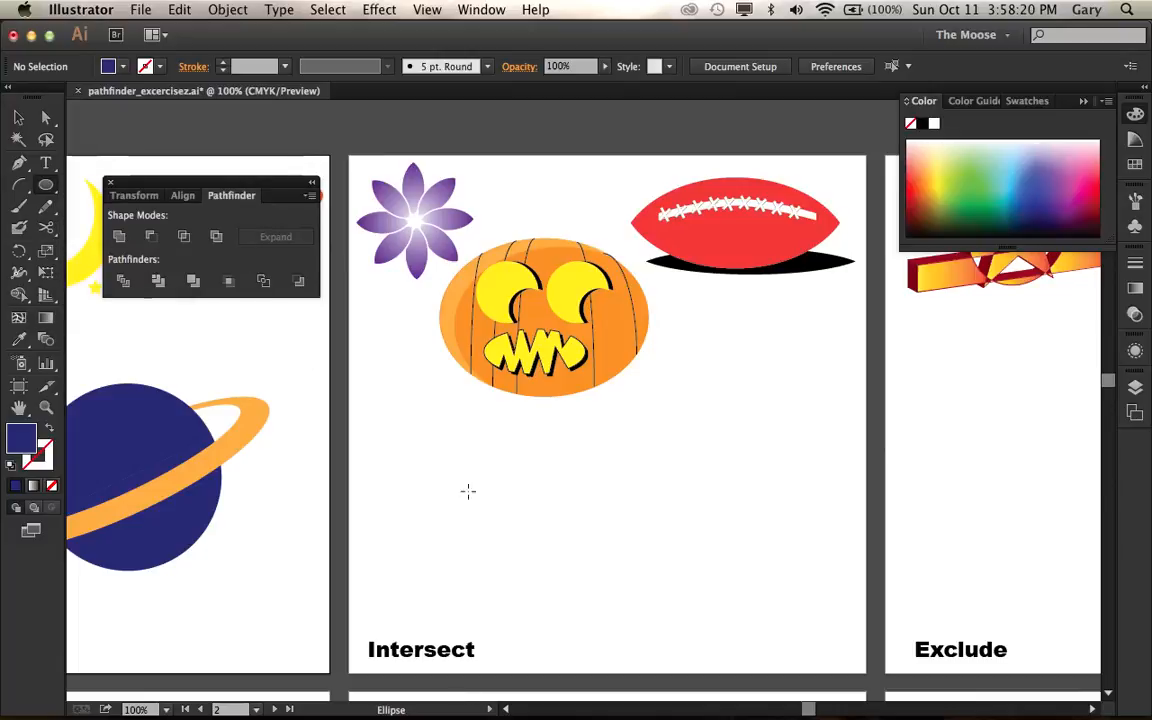
pyautogui.moveTo(547, 510); pyautogui.dragTo(622, 600)
pyautogui.click(18, 117)
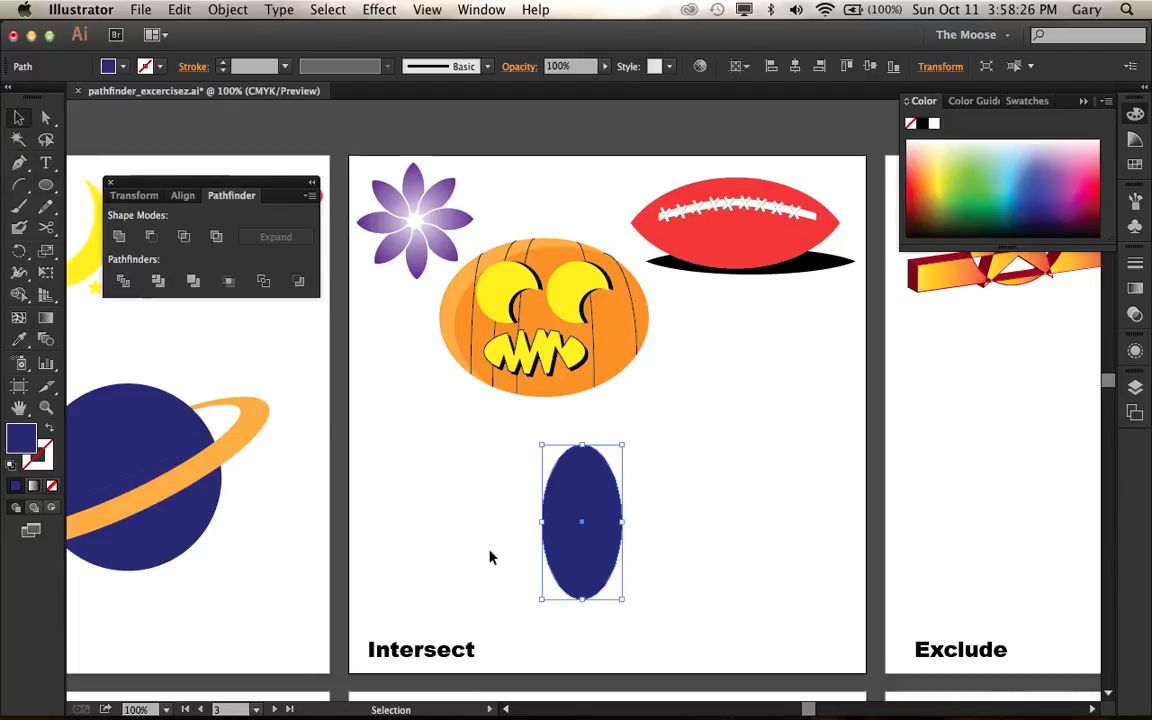
pyautogui.moveTo(581, 512); pyautogui.dragTo(547, 516)
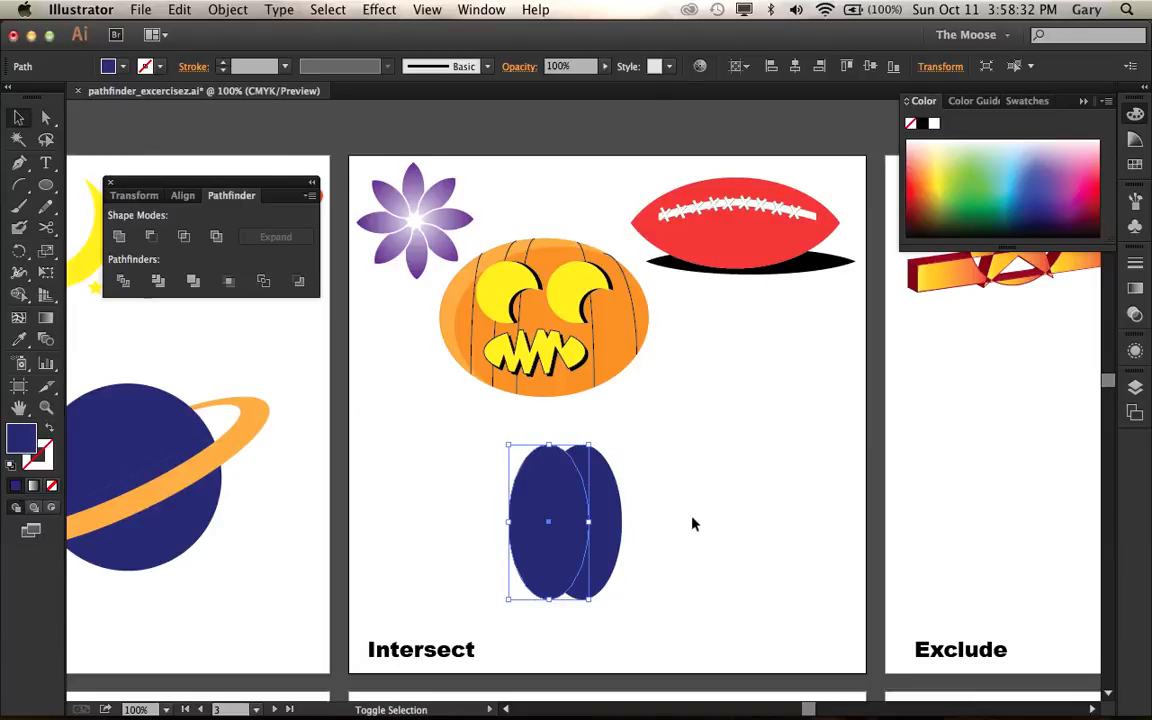
# Step: Examine how the two ellipses overlap by selecting both and switching briefly to outline view
pyautogui.click(688, 519)
pyautogui.moveTo(671, 502); pyautogui.dragTo(457, 543)
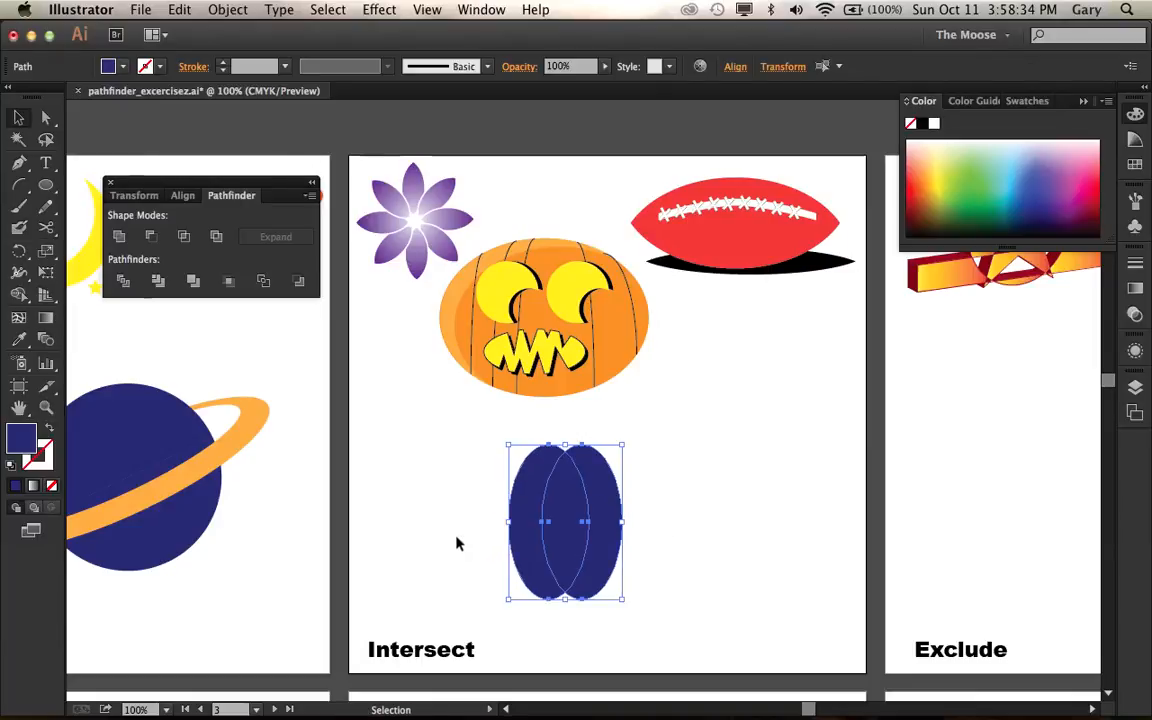
pyautogui.press('a')
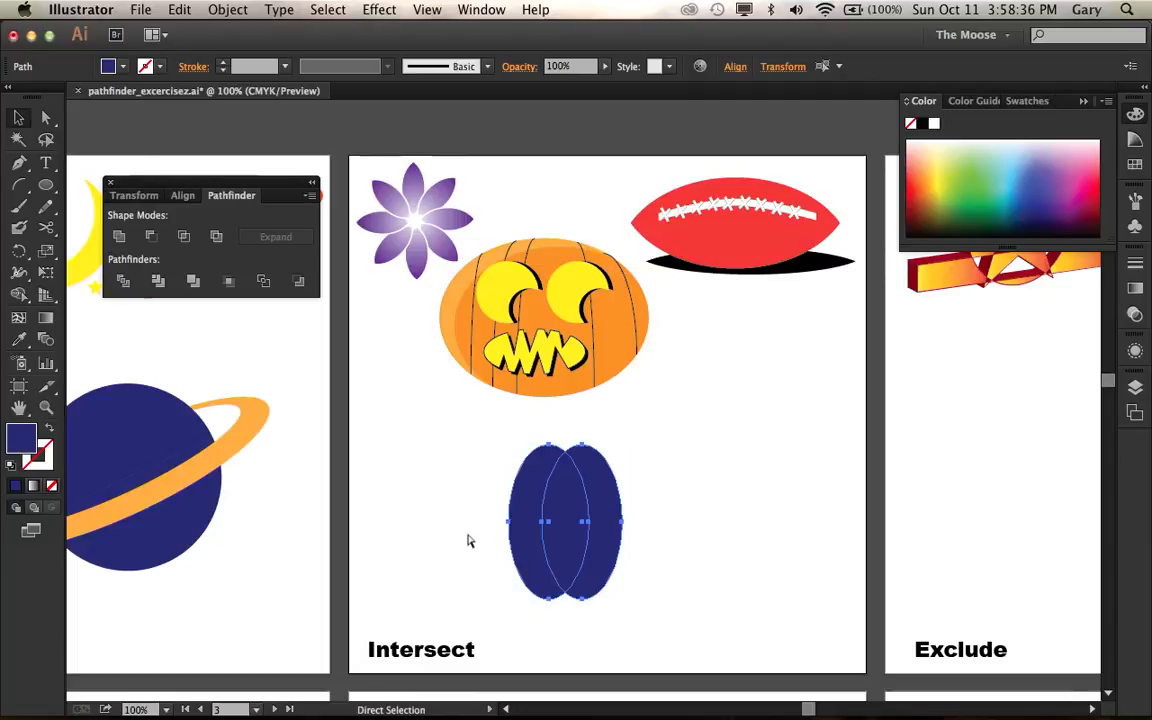
pyautogui.press('super+y')
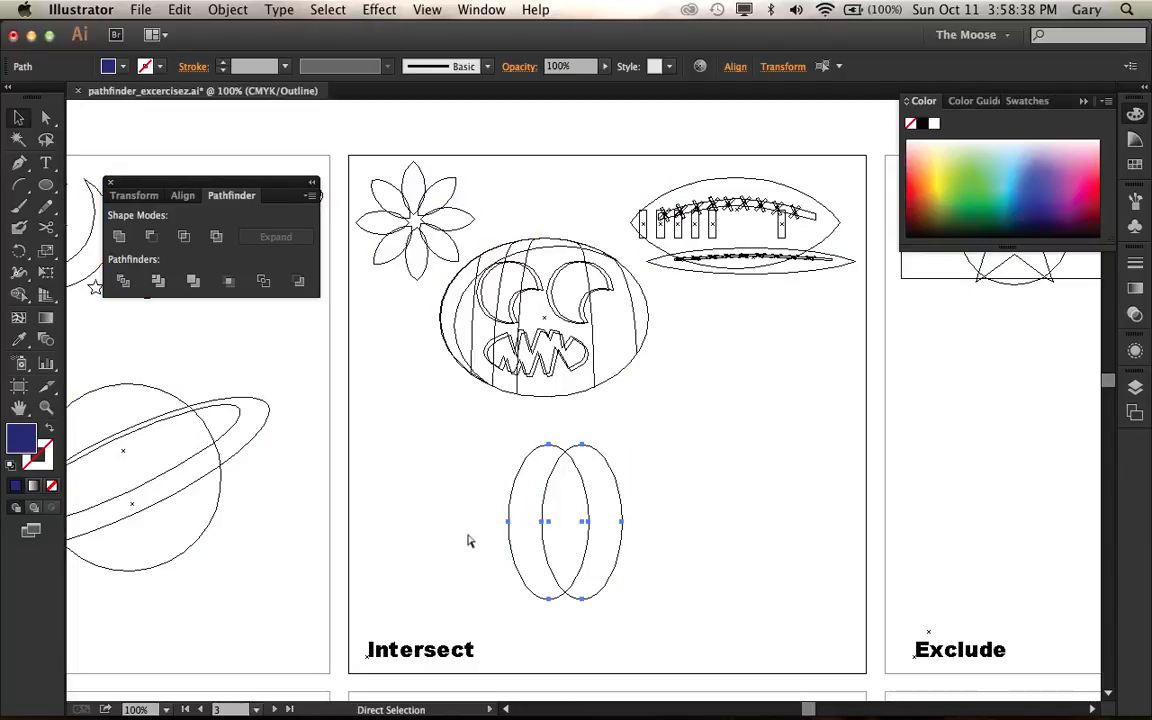
pyautogui.press('super+y')
pyautogui.press('v')
pyautogui.click(669, 521)
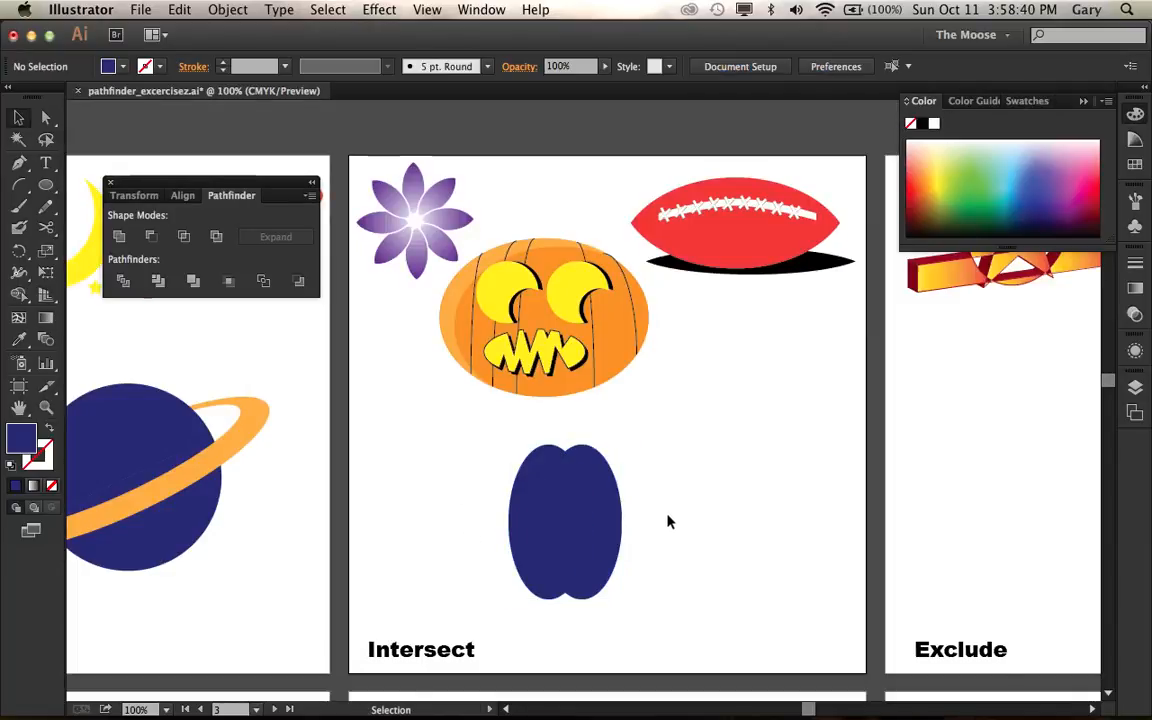
# Step: Intersect the two overlapping ellipses and move the resulting leaf shape up beneath the football
pyautogui.click(583, 514)
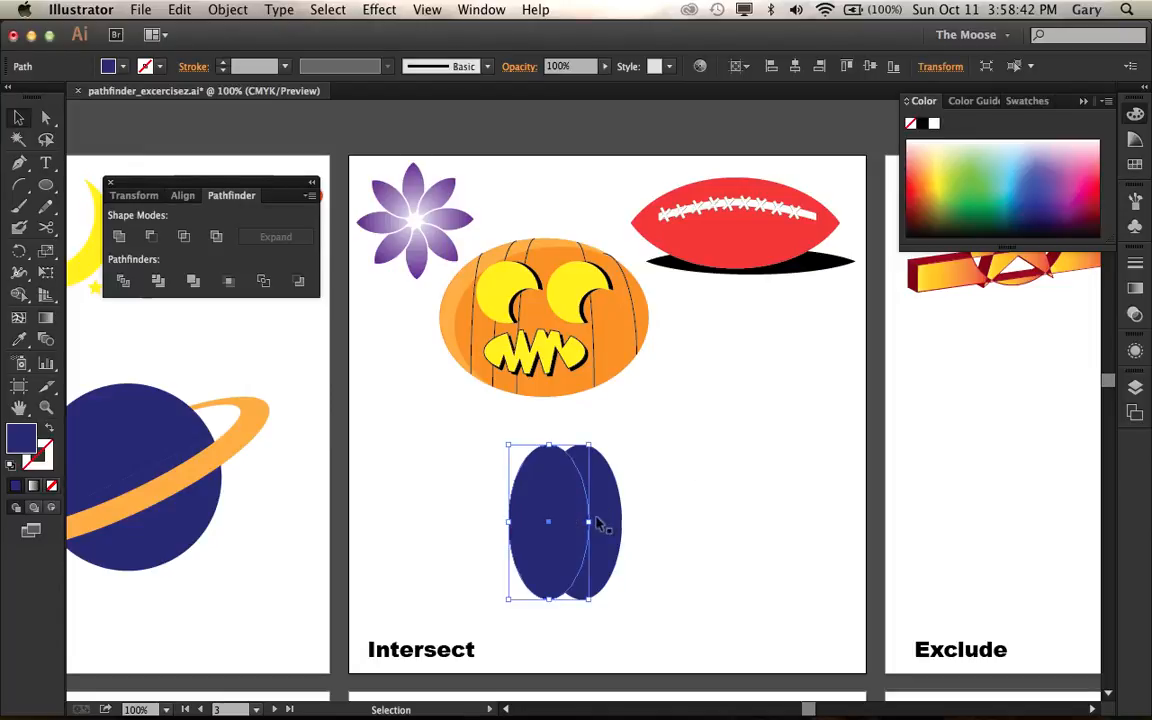
pyautogui.click(660, 513)
pyautogui.moveTo(664, 513); pyautogui.dragTo(460, 521)
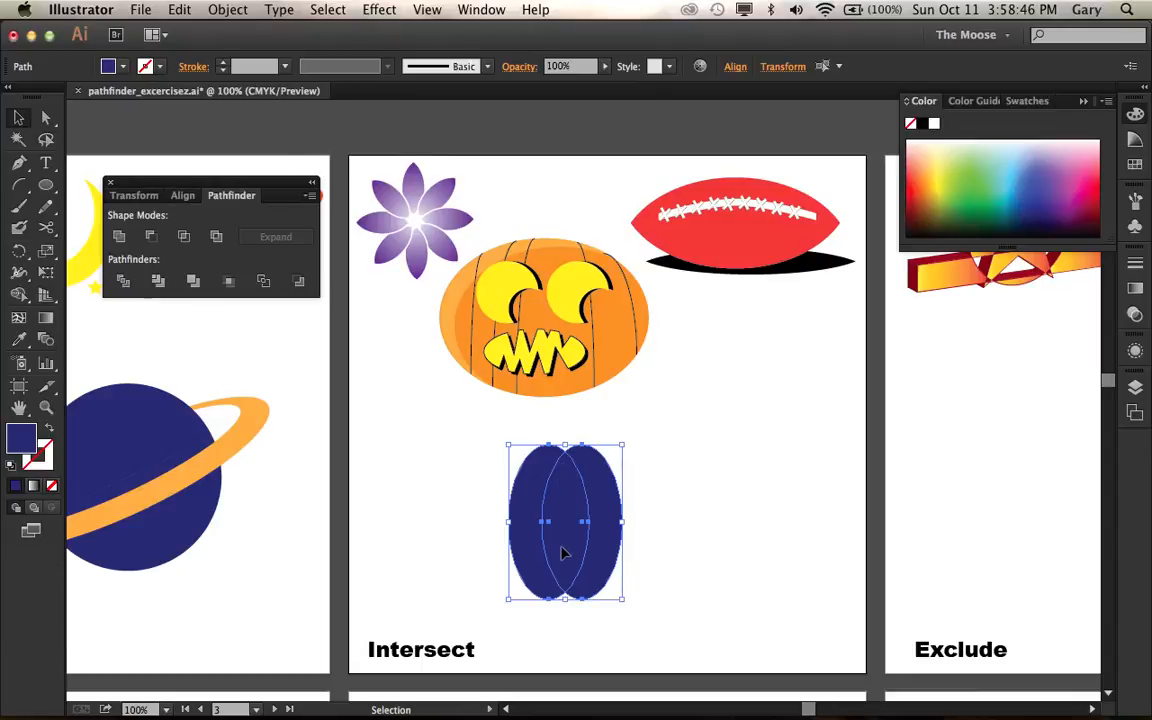
pyautogui.click(671, 507)
pyautogui.moveTo(503, 440); pyautogui.dragTo(640, 615)
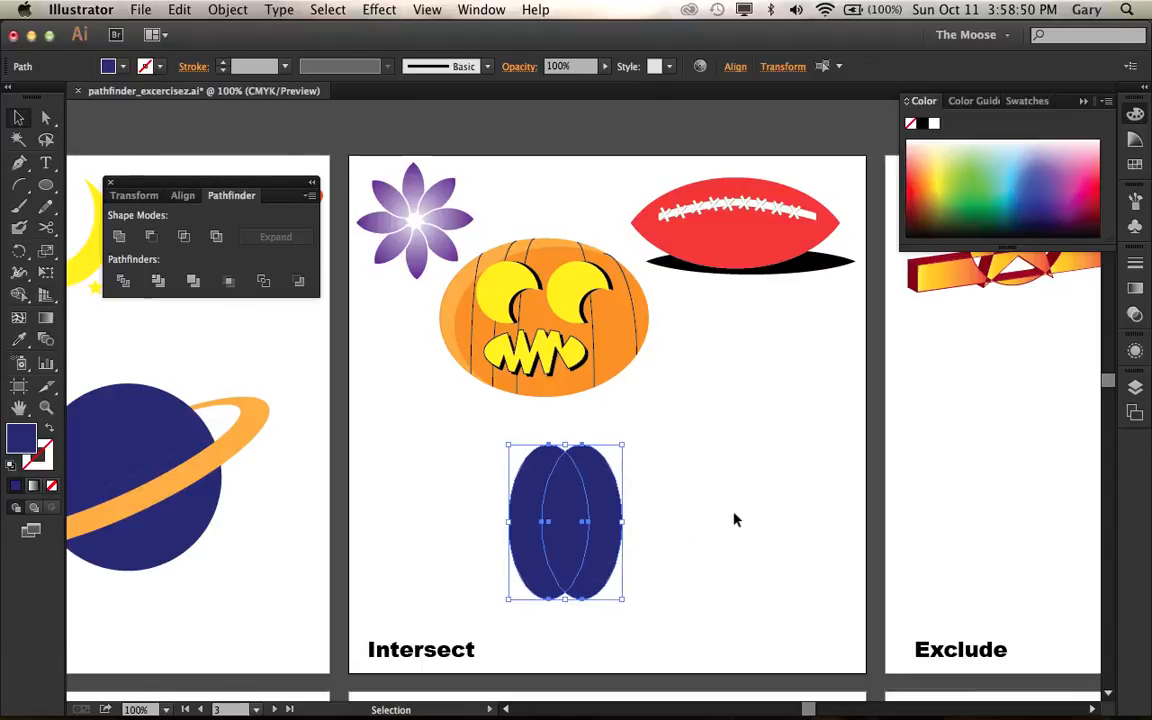
pyautogui.click(185, 237)
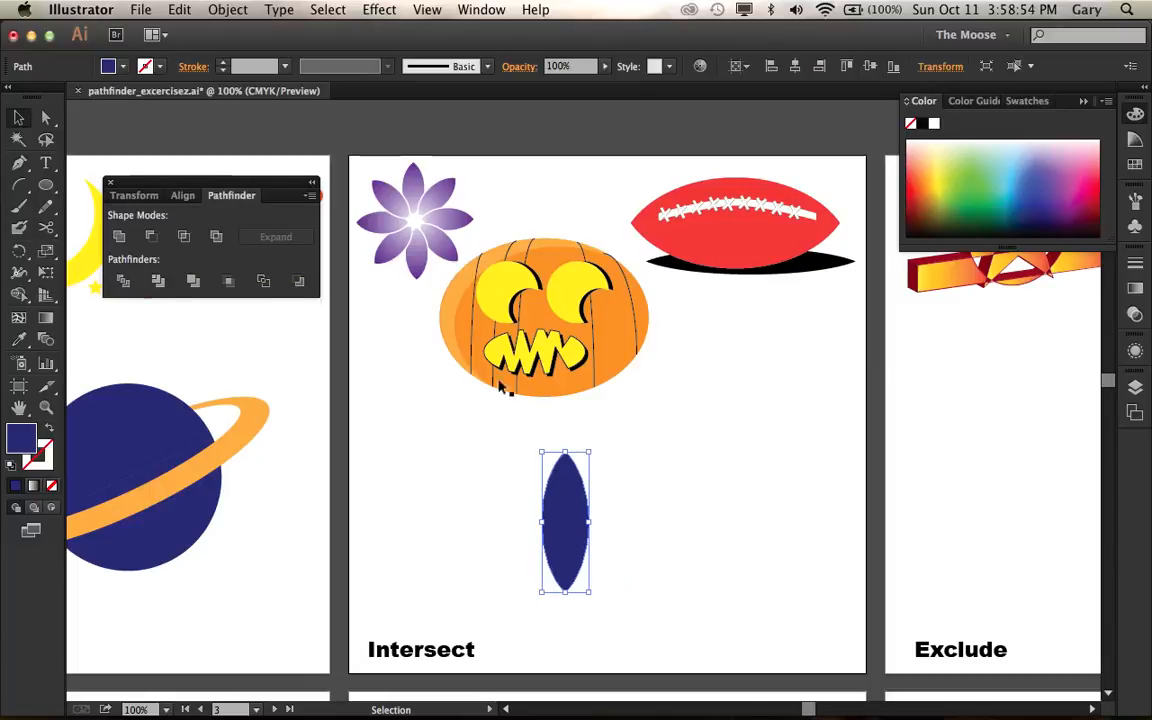
pyautogui.click(668, 445)
pyautogui.moveTo(591, 527); pyautogui.dragTo(777, 397)
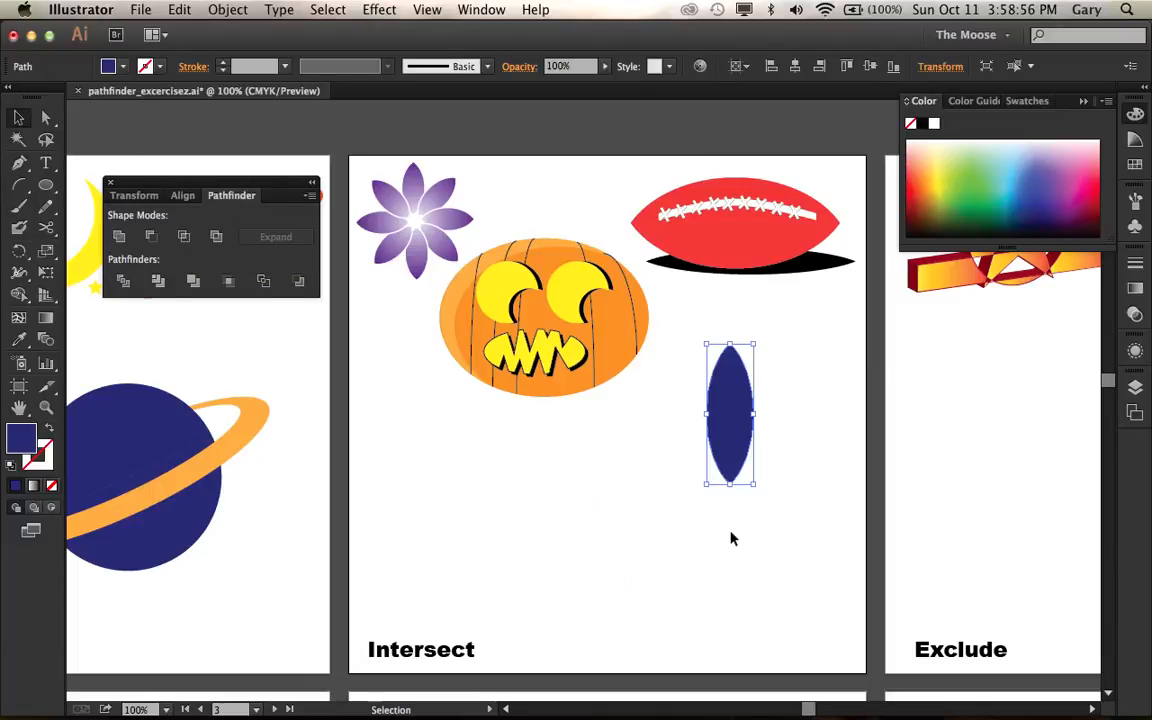
# Step: Undo the leaf shape's move and the Intersect operation on the two ellipses
pyautogui.click(733, 537)
pyautogui.click(733, 419)
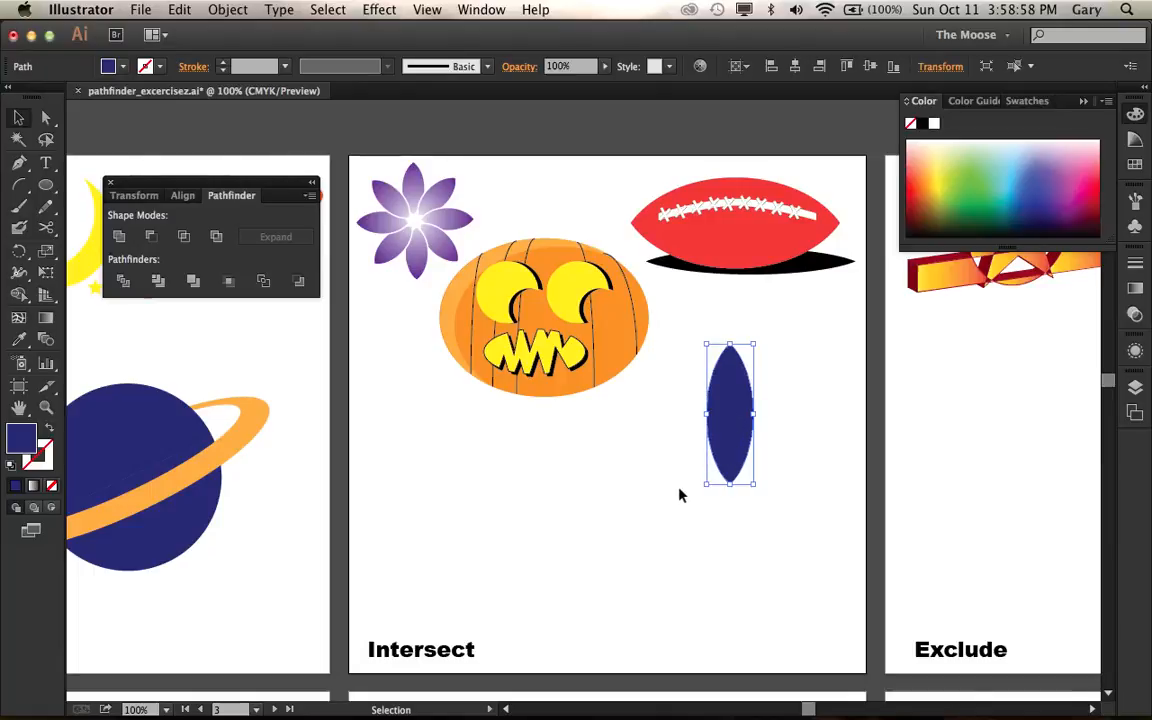
pyautogui.press('super+z')
pyautogui.press('super+z')
pyautogui.click(693, 483)
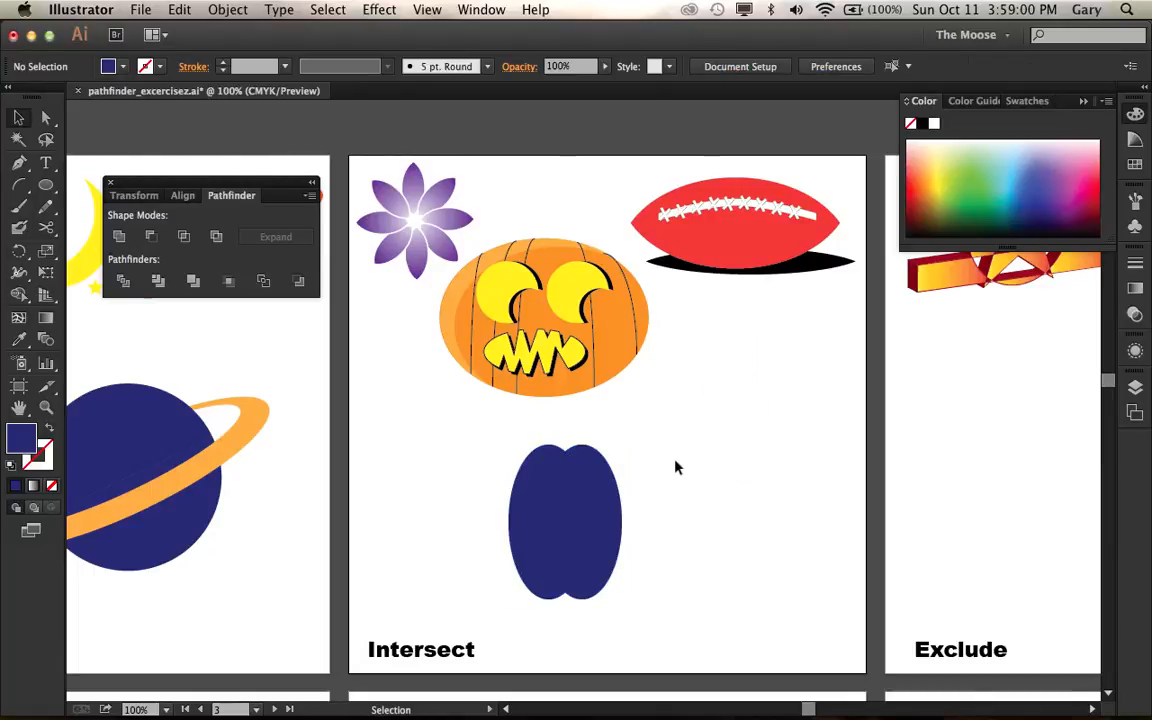
pyautogui.moveTo(676, 465); pyautogui.dragTo(489, 489)
pyautogui.click(700, 500)
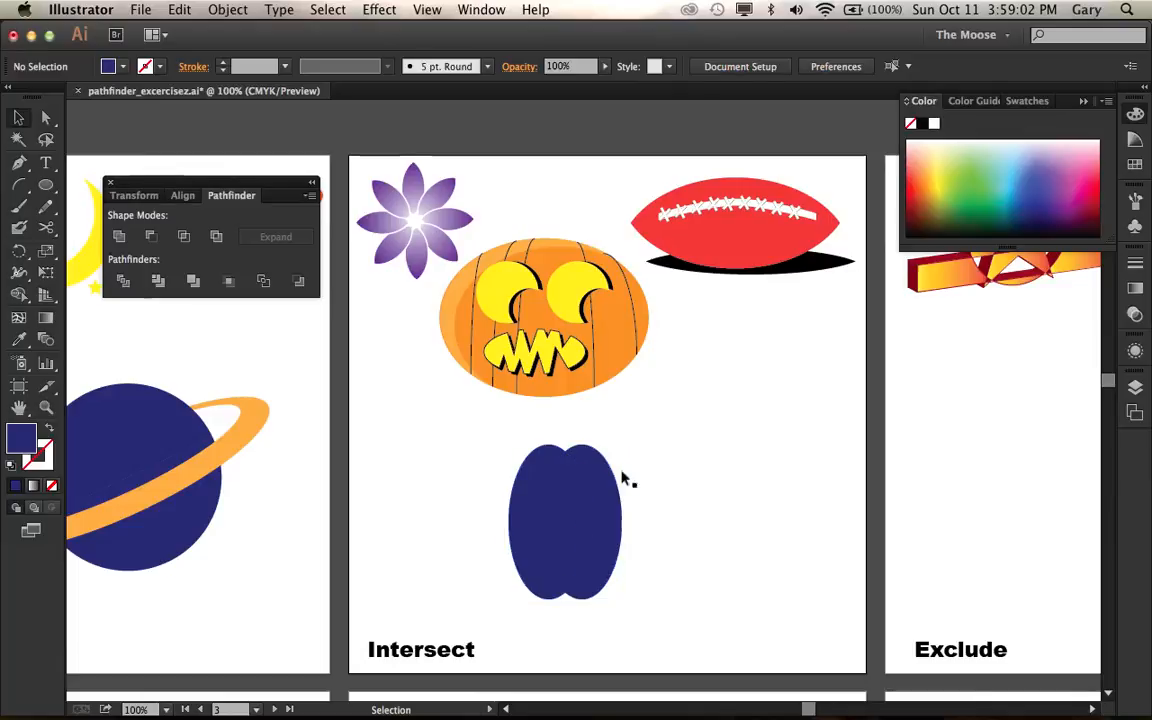
# Step: Draw a smaller, slightly tall dark blue ellipse to the right of the overlapping ellipses
pyautogui.click(46, 186)
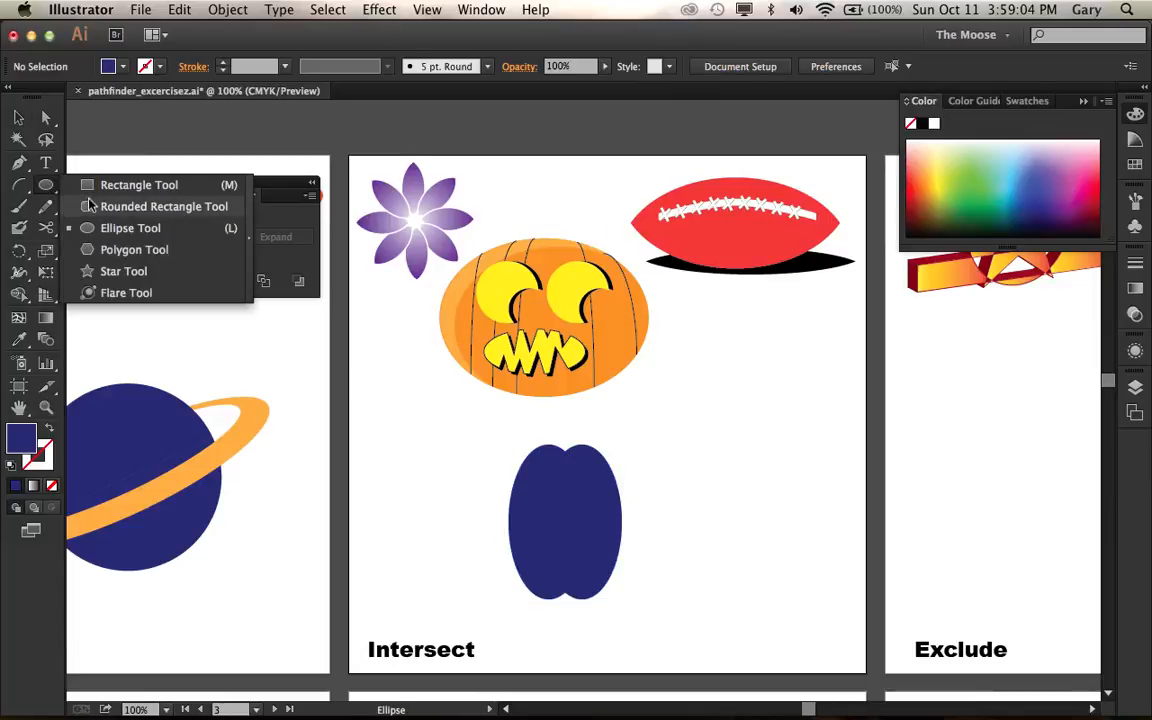
pyautogui.click(128, 228)
pyautogui.moveTo(754, 473); pyautogui.dragTo(799, 537)
# Step: Draw a small five-pointed star beside the new ellipse and move it so it overlaps the ellipse's left side
pyautogui.click(47, 188)
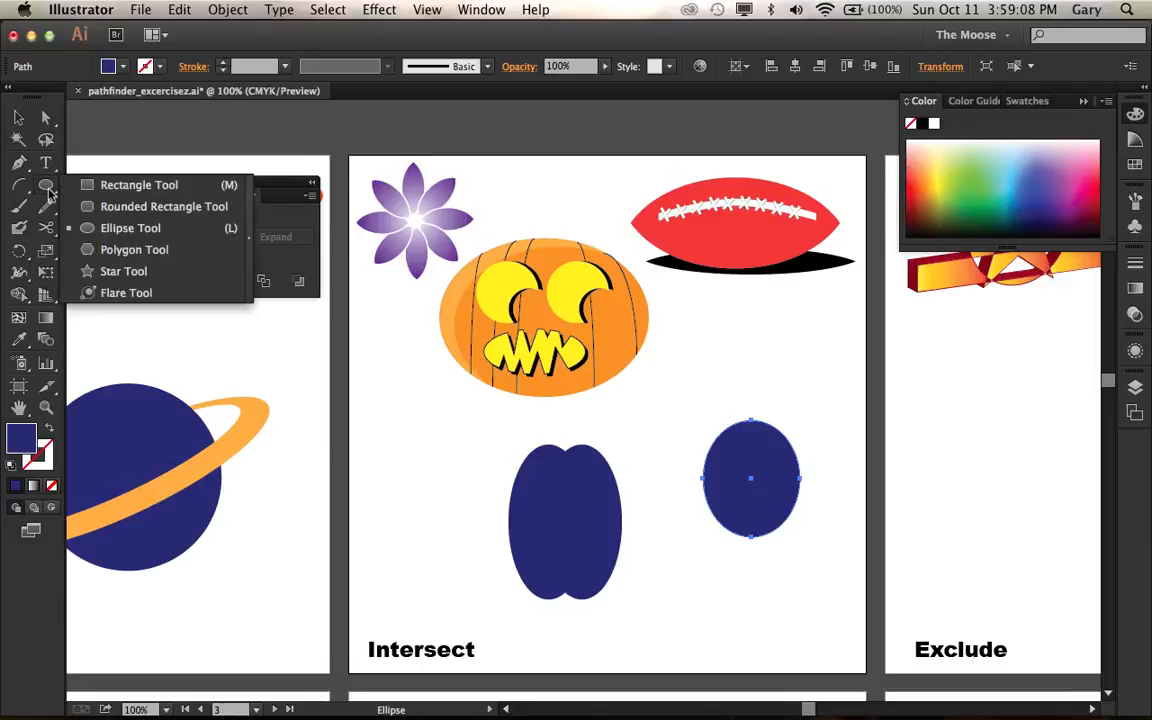
pyautogui.click(128, 270)
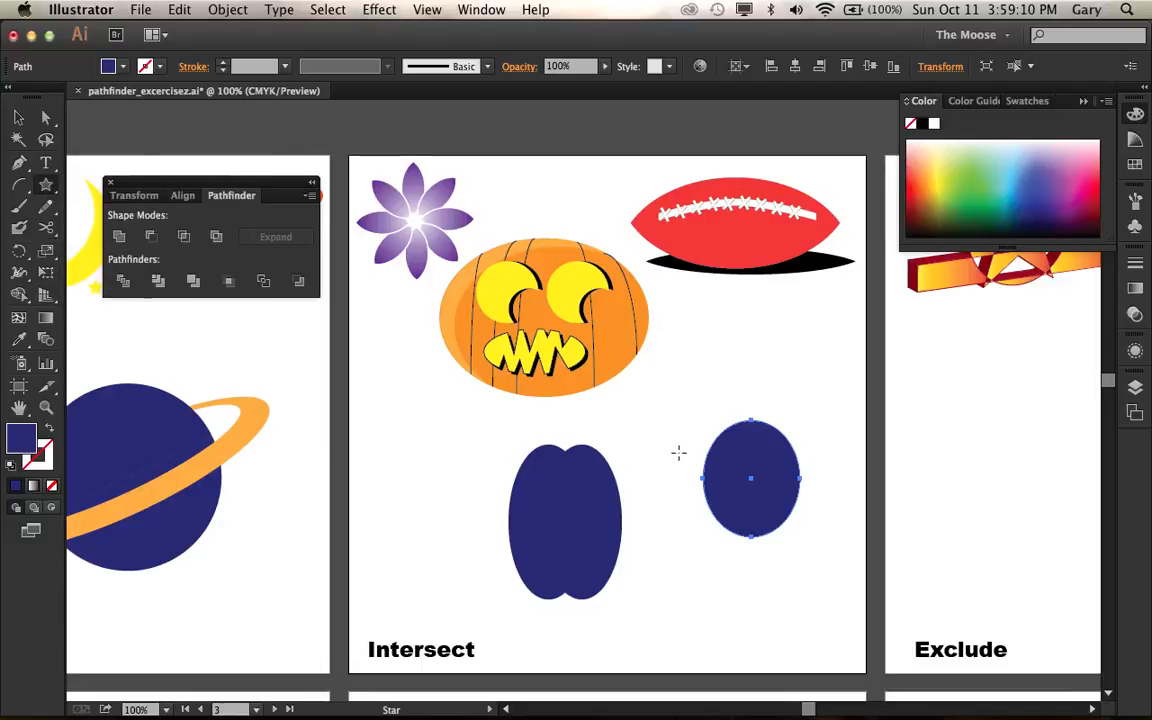
pyautogui.moveTo(675, 453); pyautogui.dragTo(712, 480)
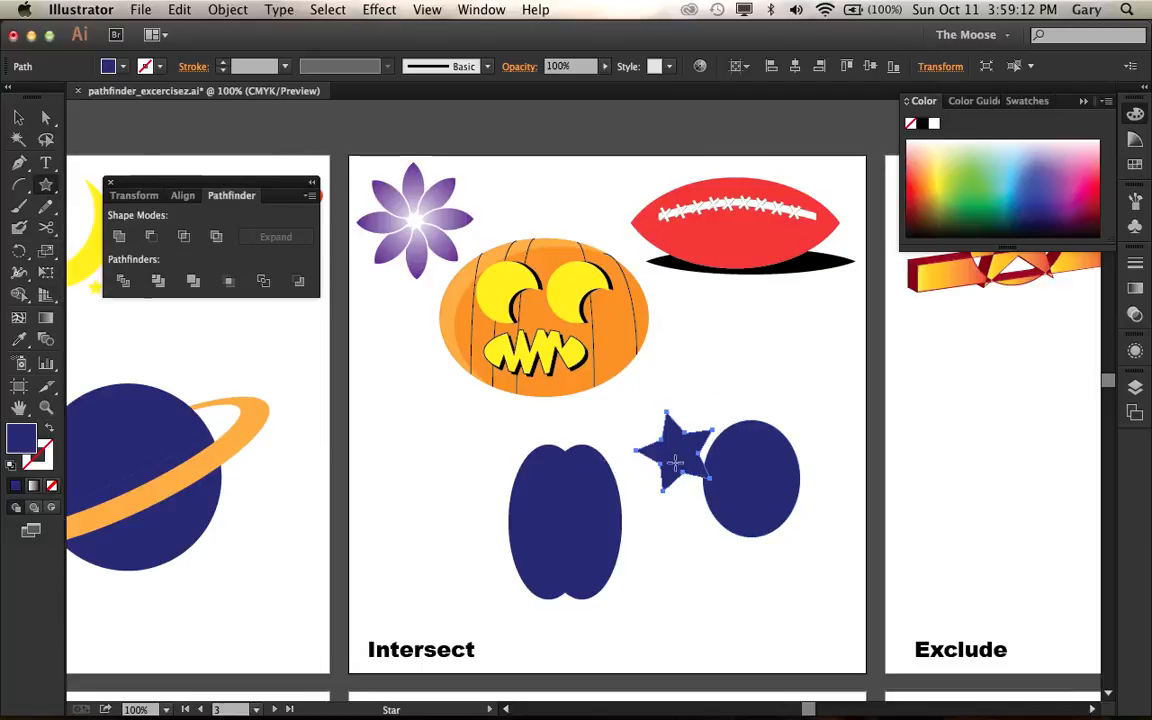
pyautogui.click(18, 117)
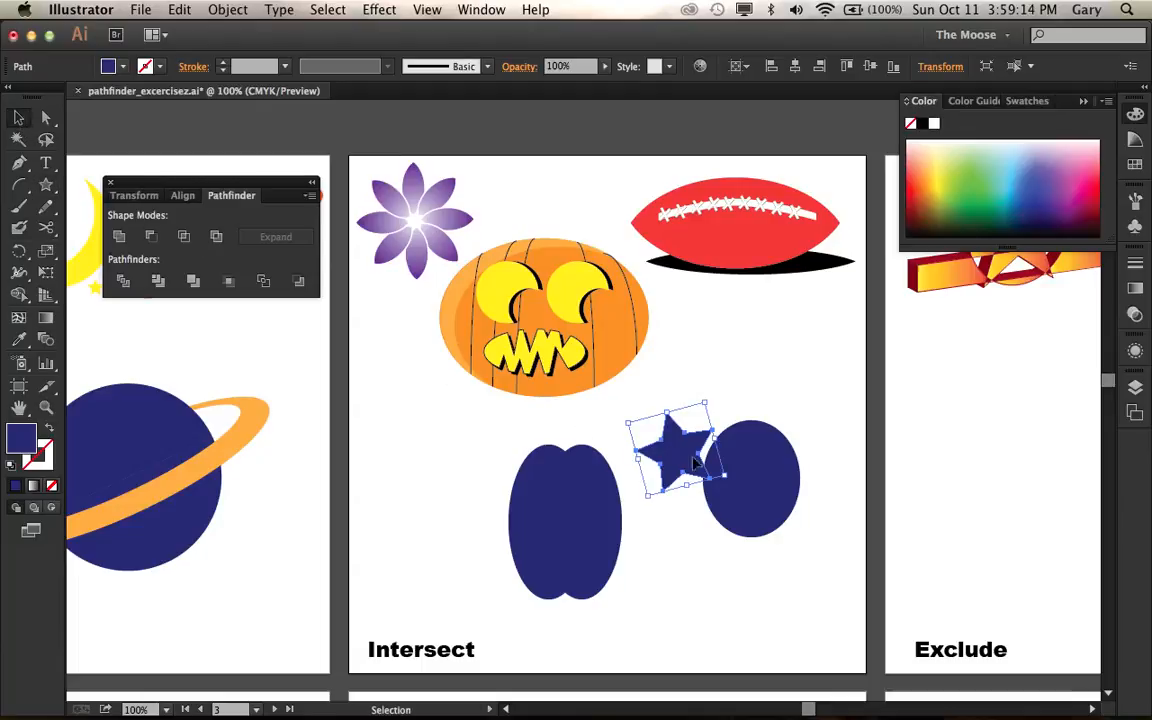
pyautogui.moveTo(665, 448); pyautogui.dragTo(699, 467)
# Step: Examine the overlap between the star and the ellipse by selecting both and switching briefly to outline view
pyautogui.moveTo(707, 398); pyautogui.dragTo(794, 548)
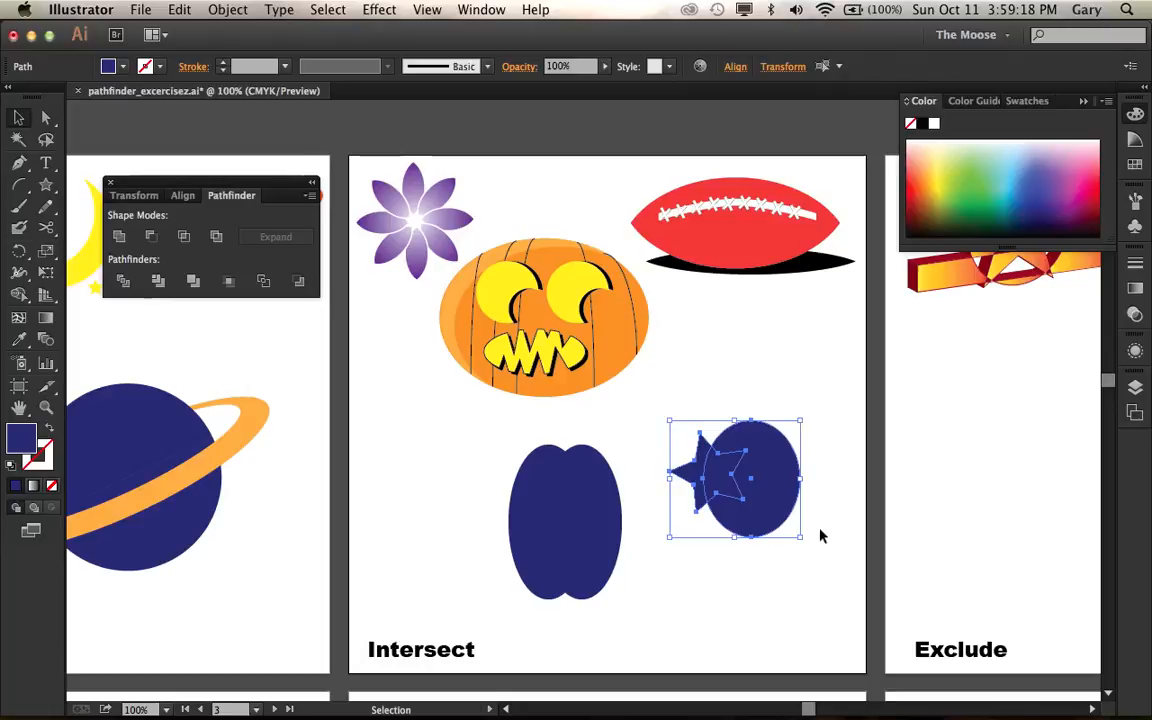
pyautogui.press('super+y')
pyautogui.press('super+y')
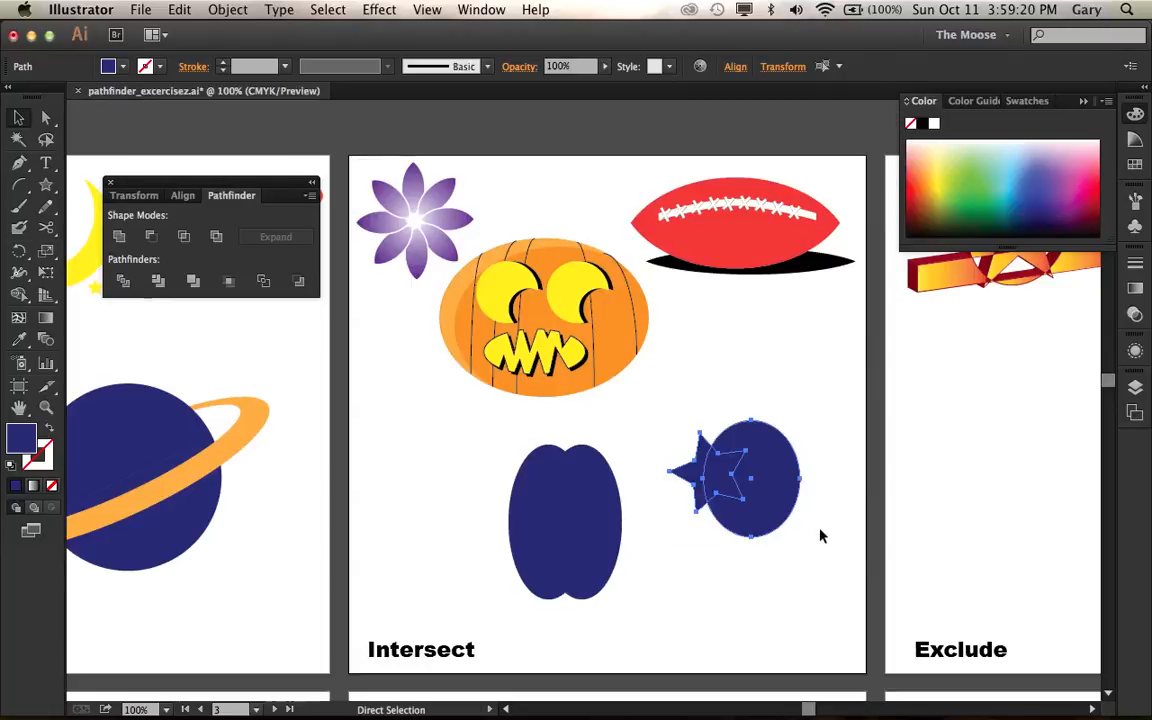
pyautogui.press('v')
pyautogui.click(763, 408)
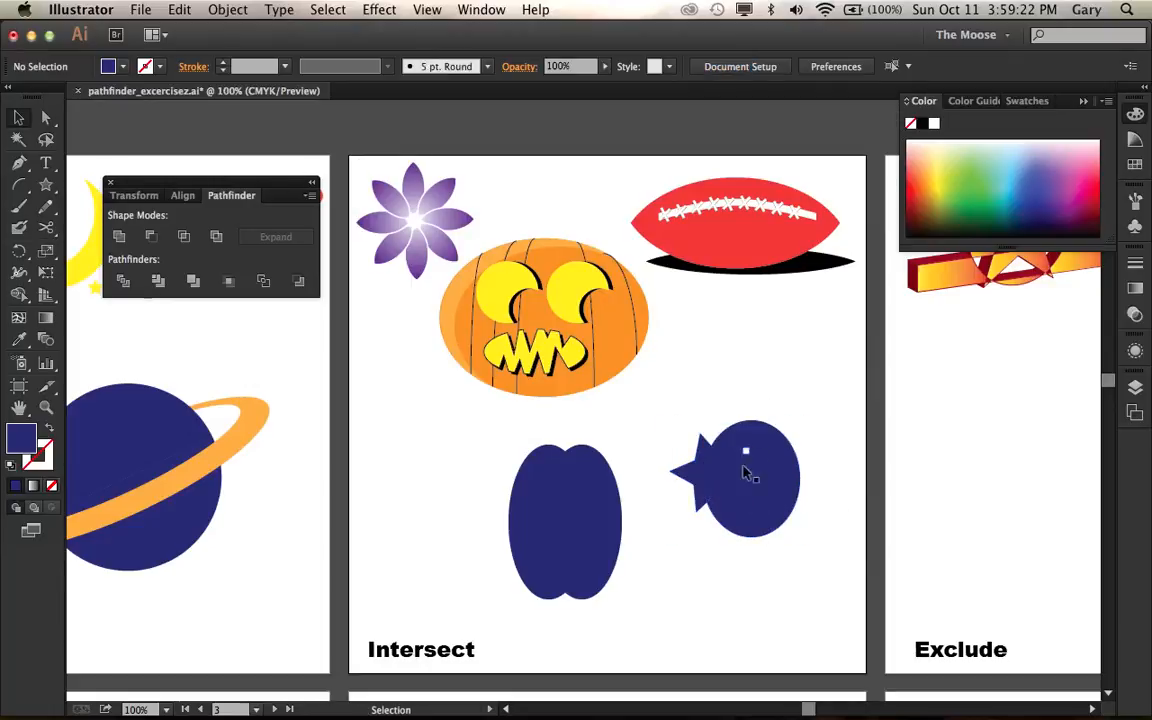
# Step: Intersect the star with the smaller ellipse to keep only their shared area
pyautogui.moveTo(685, 413); pyautogui.dragTo(825, 577)
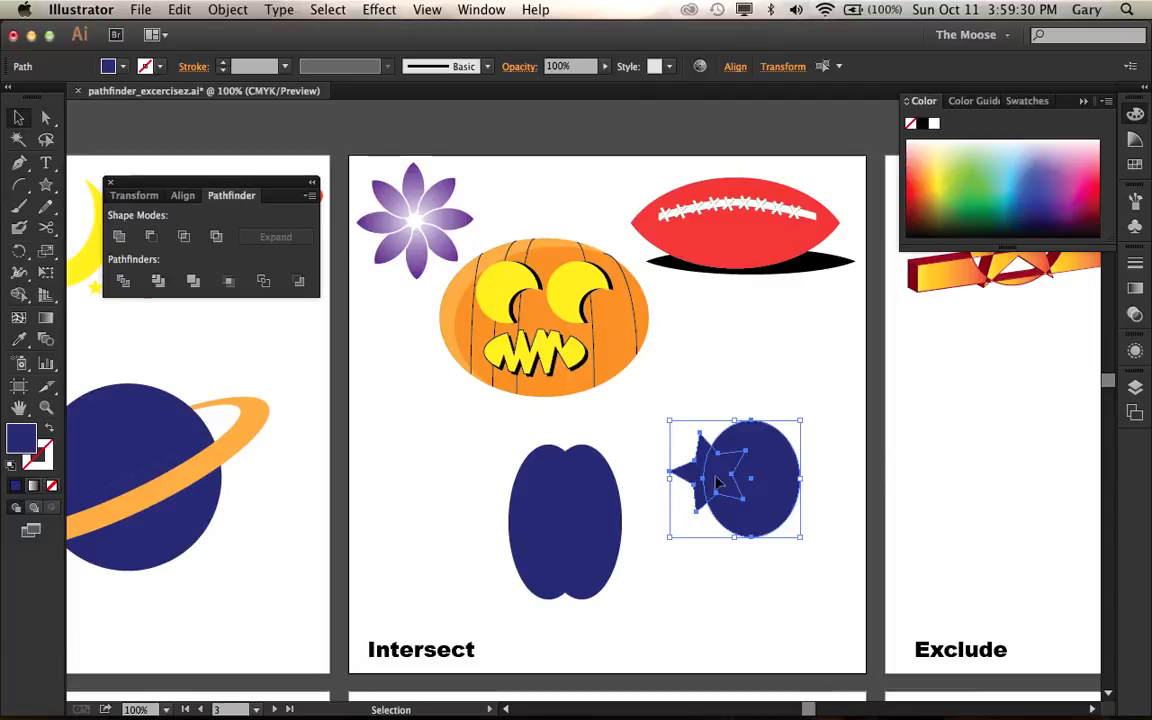
pyautogui.click(184, 240)
pyautogui.click(729, 399)
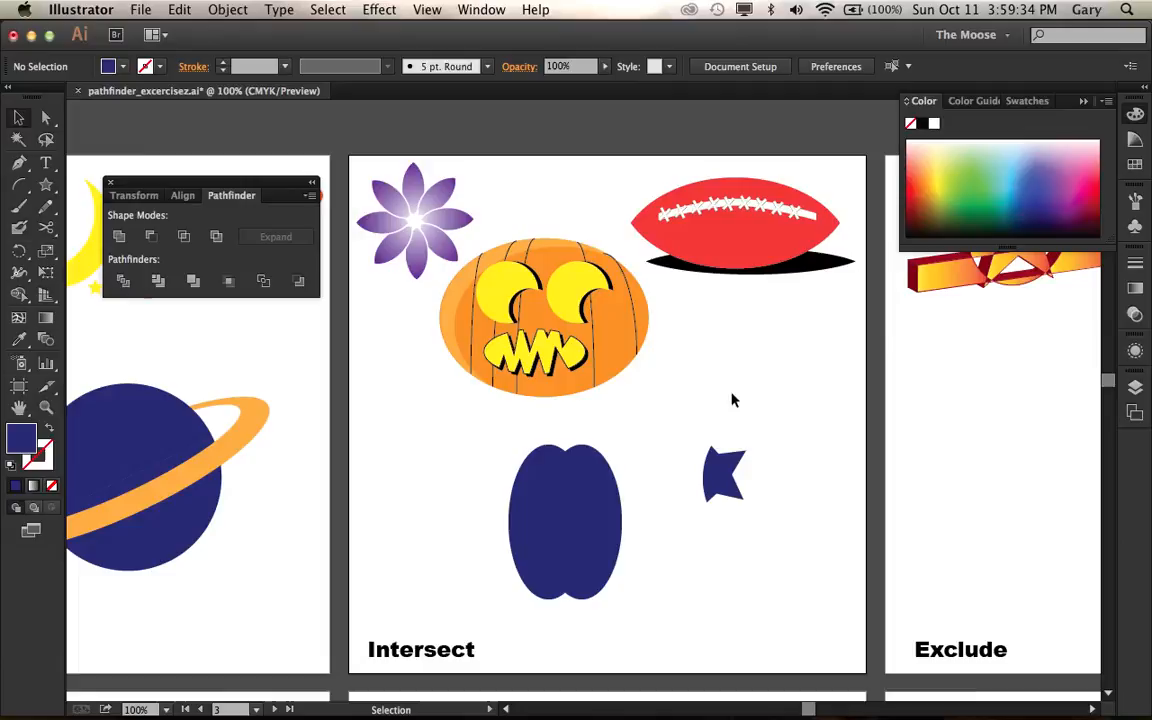
# Step: Rotate the intersected star piece about 90° counterclockwise so its two points face up like ears
pyautogui.click(731, 487)
pyautogui.click(753, 512)
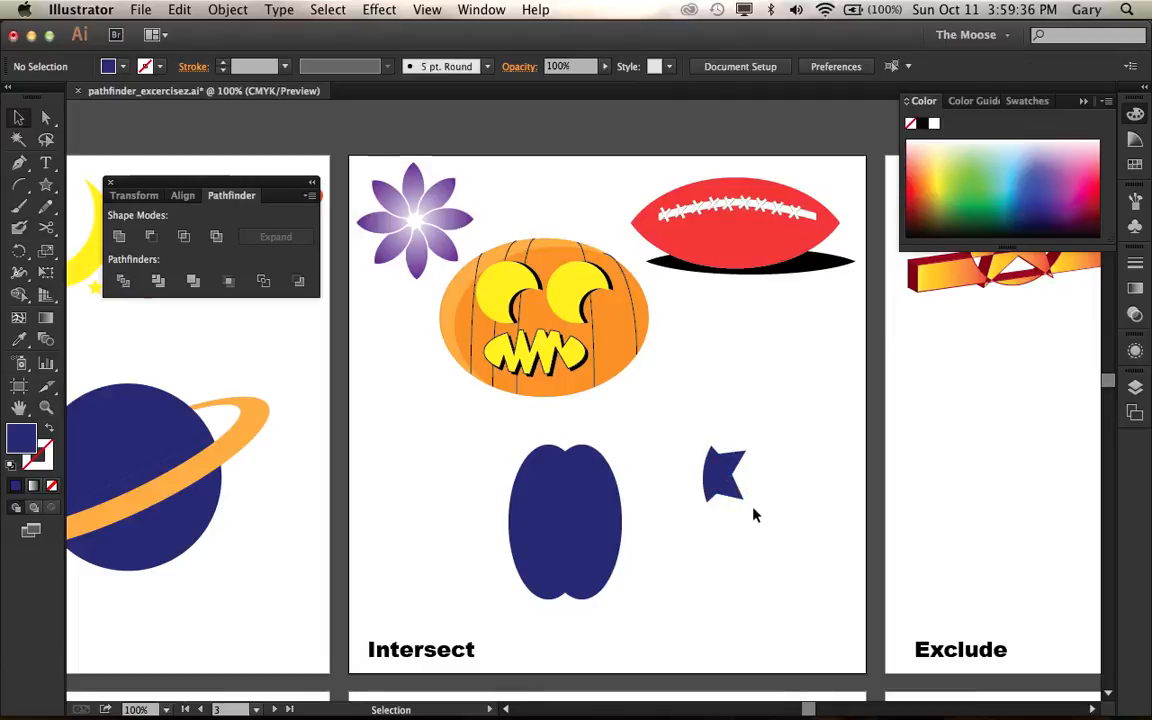
pyautogui.click(750, 503)
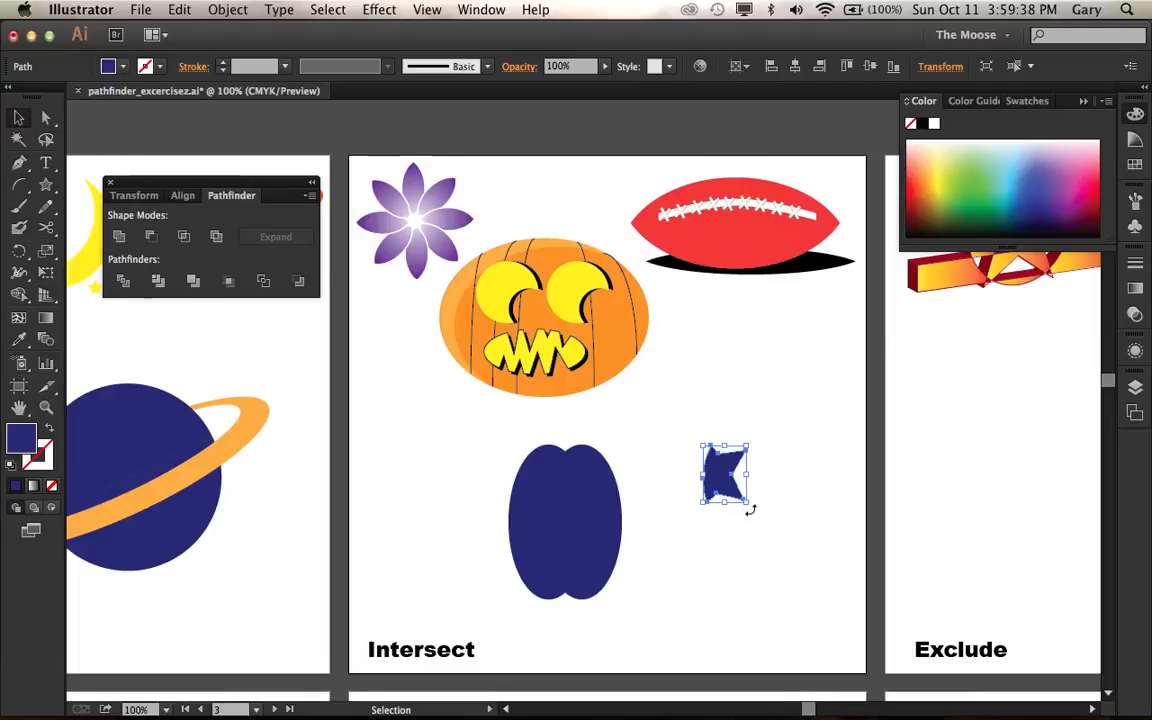
pyautogui.click(750, 515)
pyautogui.click(741, 500)
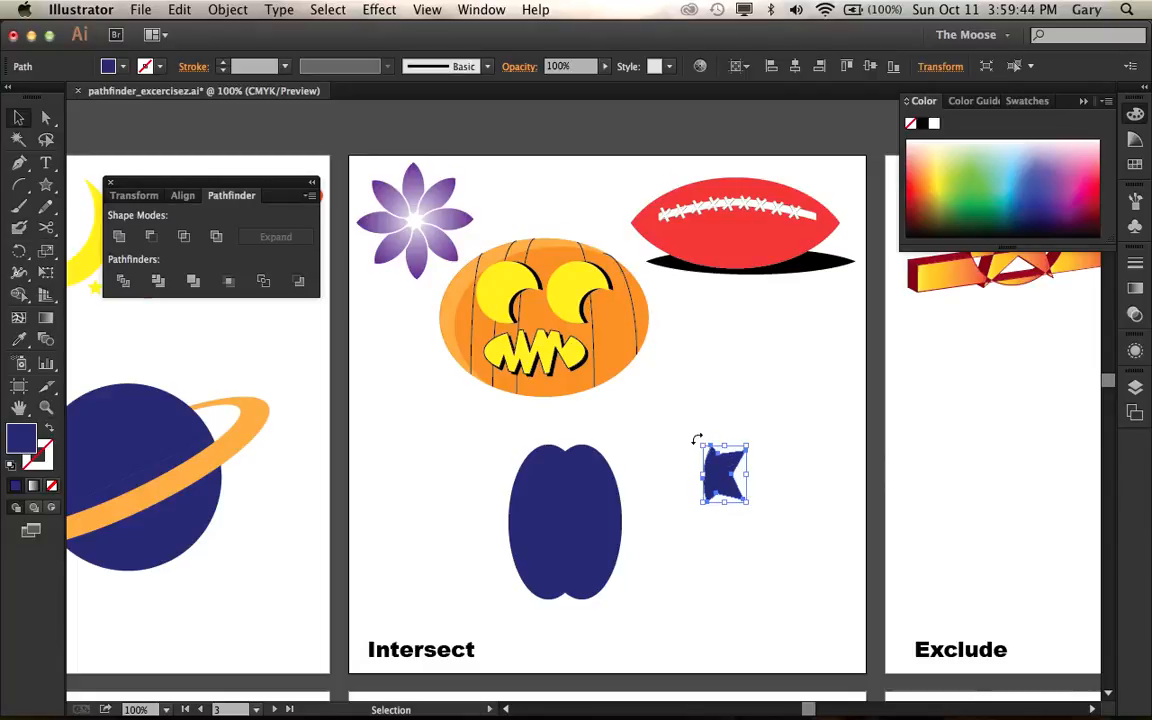
pyautogui.moveTo(697, 439); pyautogui.dragTo(666, 521)
pyautogui.click(753, 463)
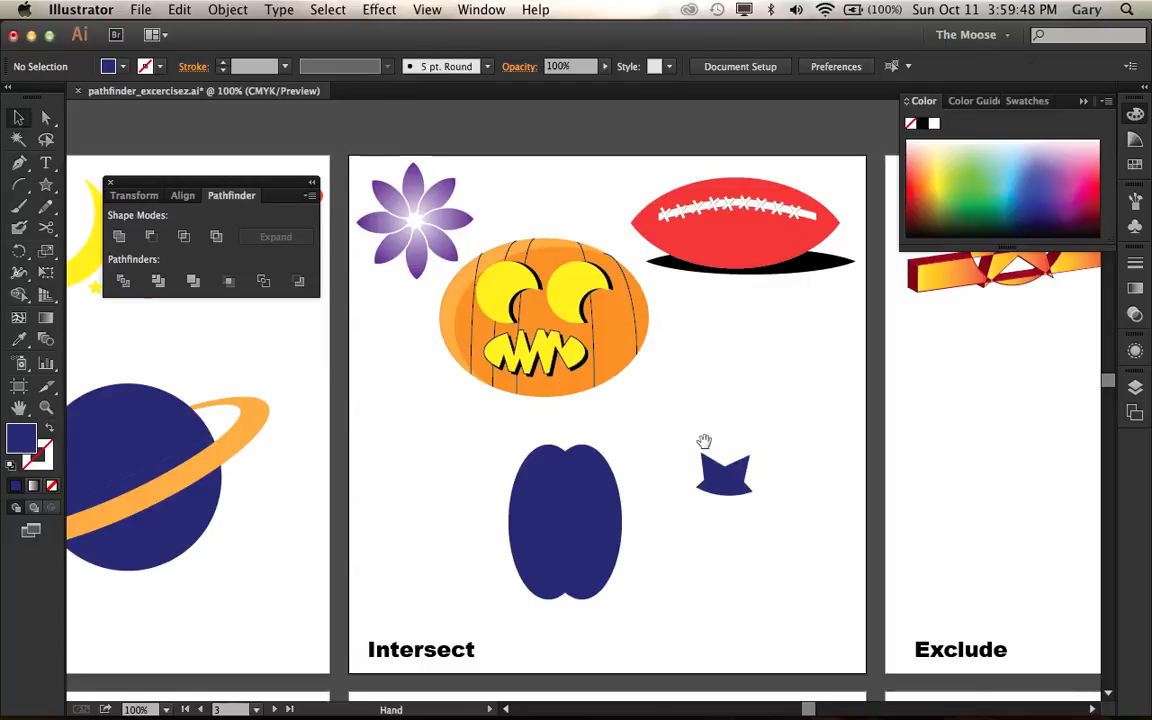
# Step: Draw a small upright ellipse in the left half of the rotated shape as an eye and fill it green
pyautogui.moveTo(704, 441); pyautogui.dragTo(754, 502)
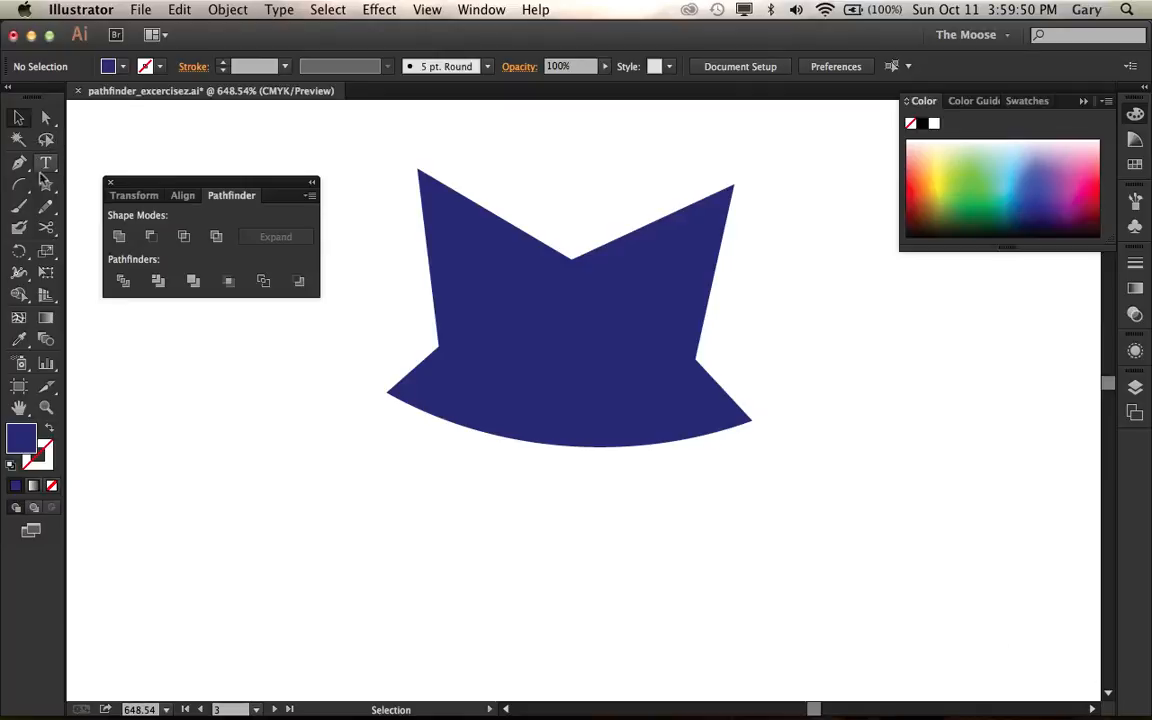
pyautogui.moveTo(44, 184); pyautogui.dragTo(141, 229)
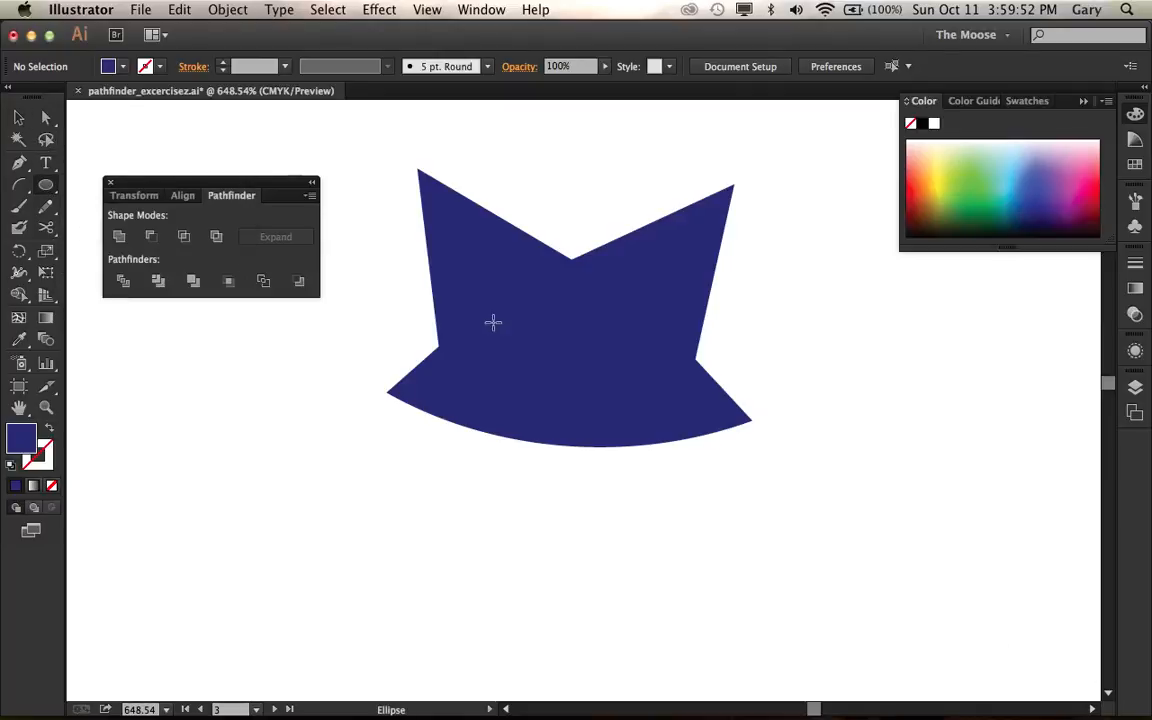
pyautogui.moveTo(494, 300); pyautogui.dragTo(540, 358)
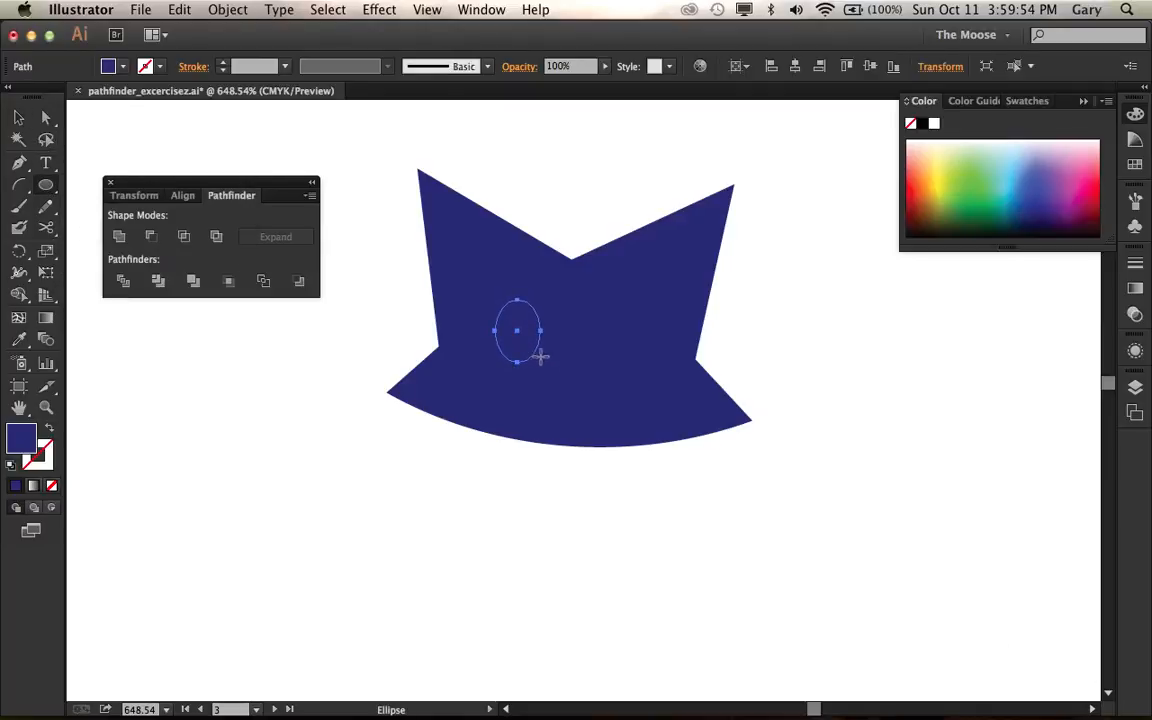
pyautogui.click(954, 186)
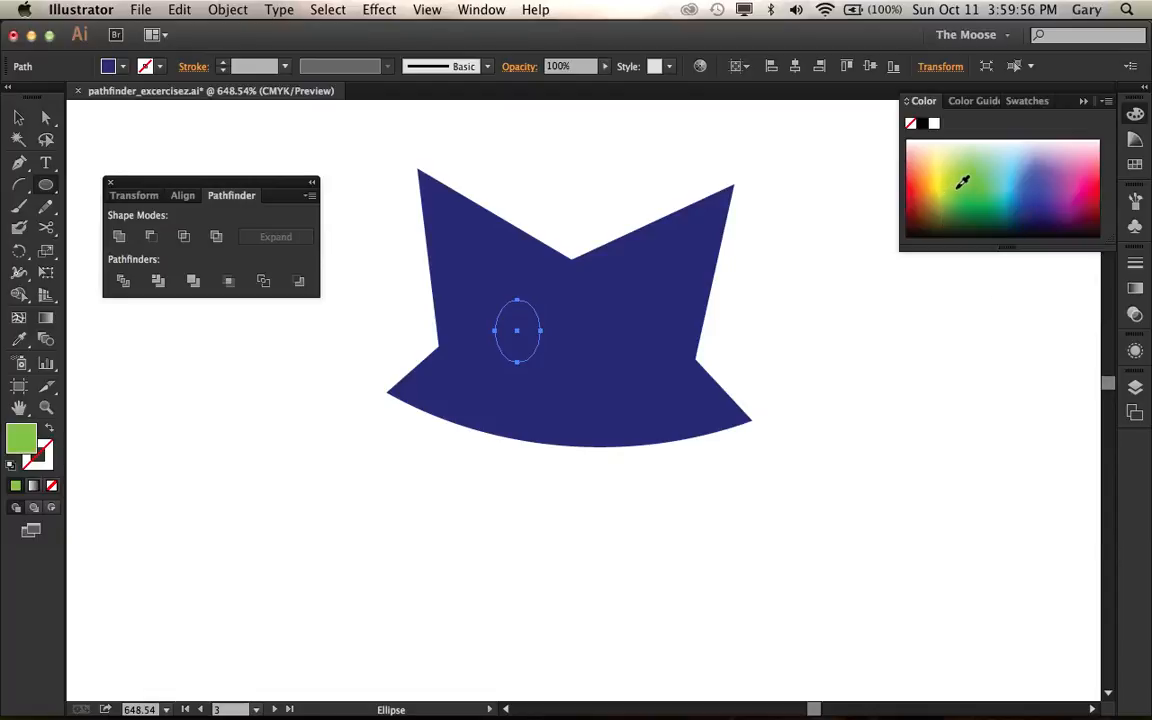
pyautogui.click(18, 117)
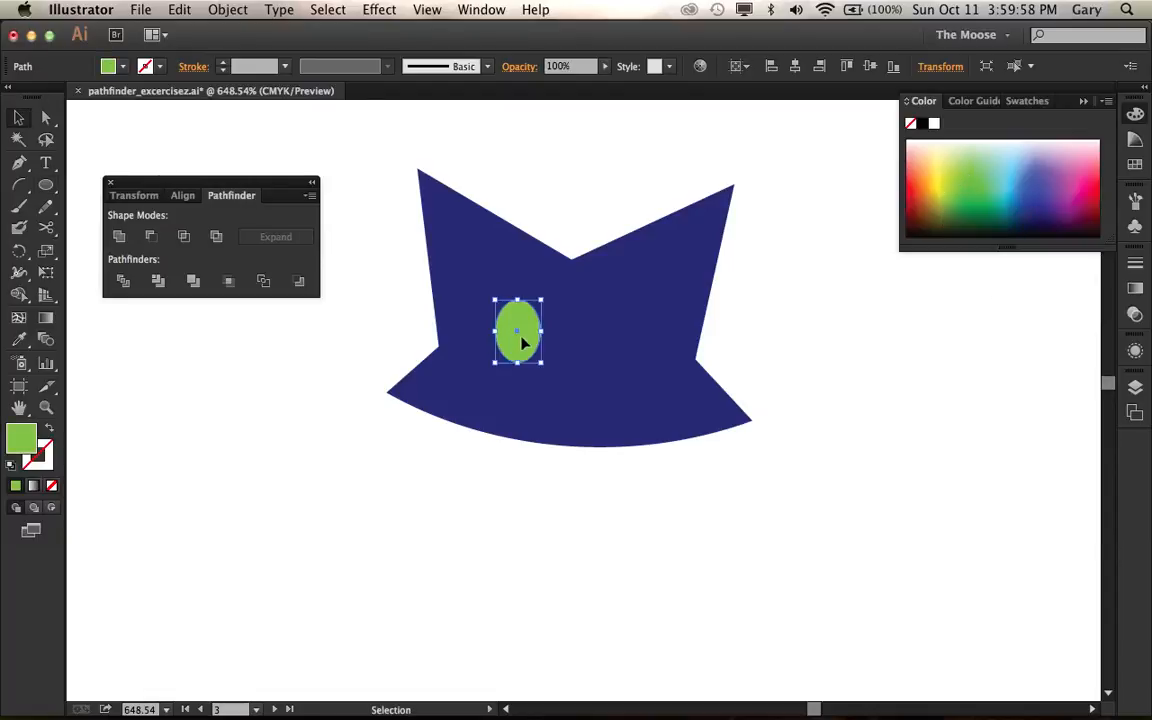
# Step: Duplicate the green eye horizontally into the right half of the cat-like shape
pyautogui.moveTo(527, 334); pyautogui.dragTo(618, 346)
pyautogui.click(756, 309)
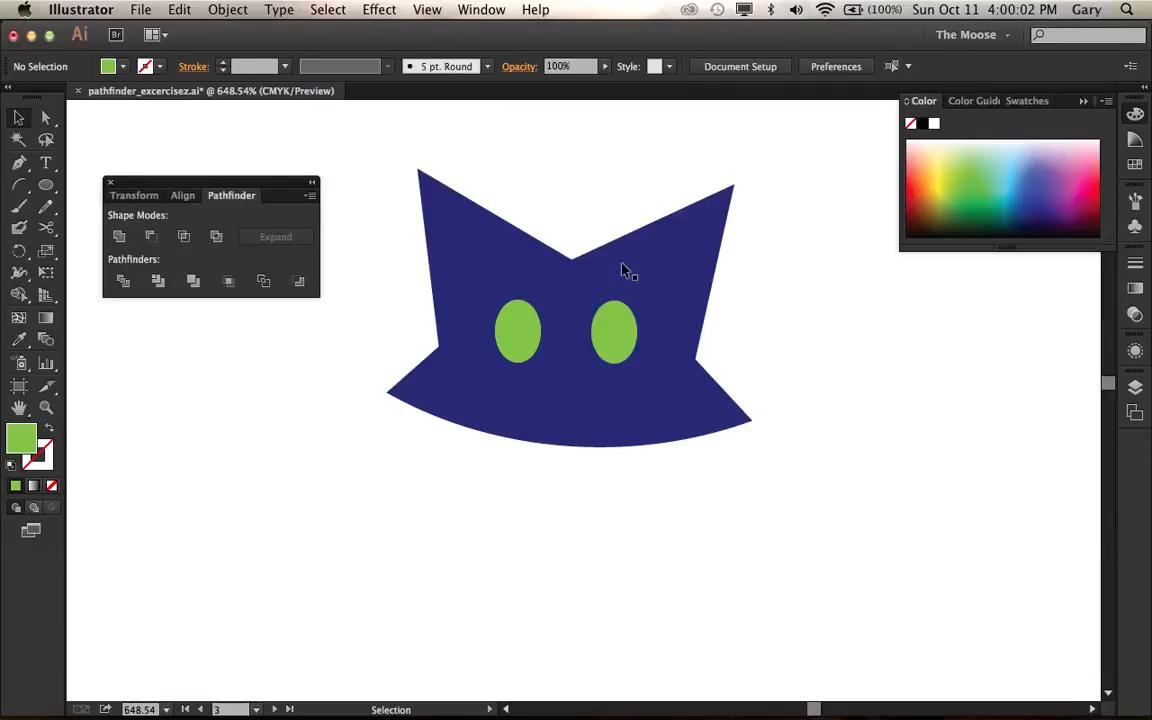
# Step: Delete the joined blue ellipses together with the cat face and its green eyes from the Intersect artboard
pyautogui.keyDown('alt'); pyautogui.keyDown('super'); pyautogui.click(586, 330); pyautogui.keyUp('super'); pyautogui.keyUp('alt')
pyautogui.keyDown('alt'); pyautogui.keyDown('super'); pyautogui.click(630, 386); pyautogui.keyUp('super'); pyautogui.keyUp('alt')
pyautogui.keyDown('alt'); pyautogui.keyDown('super'); pyautogui.click(629, 393); pyautogui.keyUp('super'); pyautogui.keyUp('alt')
pyautogui.keyDown('alt'); pyautogui.keyDown('super'); pyautogui.click(574, 396); pyautogui.keyUp('super'); pyautogui.keyUp('alt')
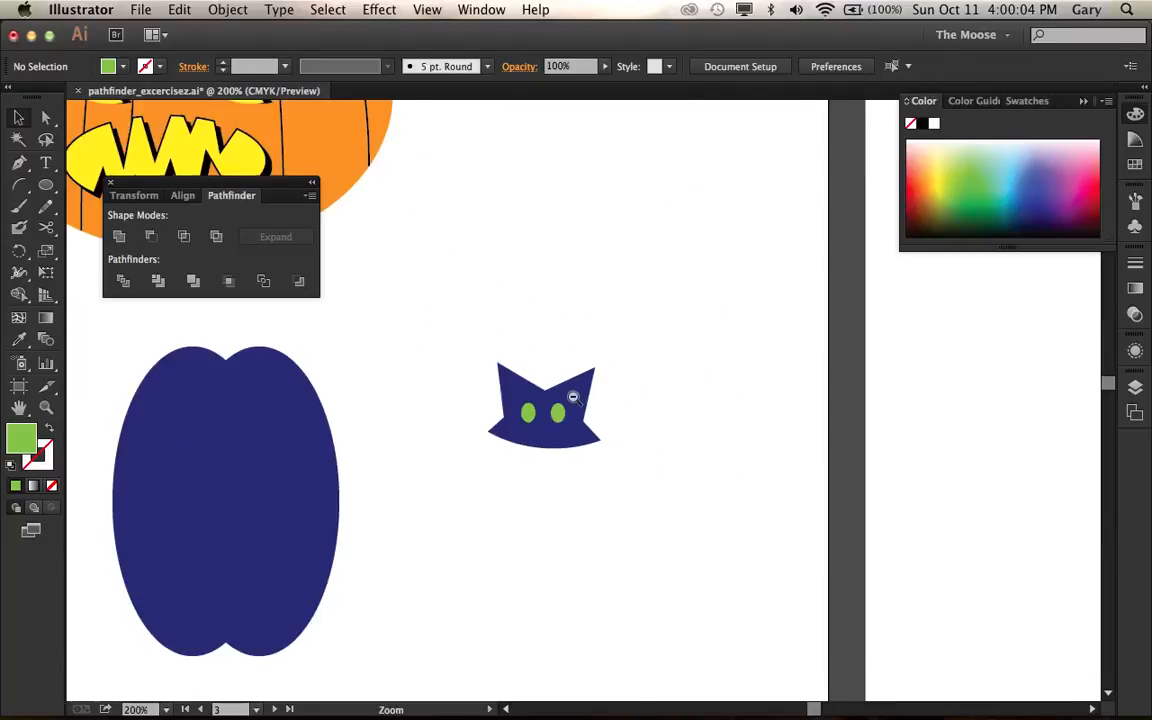
pyautogui.keyDown('alt'); pyautogui.keyDown('super'); pyautogui.click(613, 348); pyautogui.keyUp('super'); pyautogui.keyUp('alt')
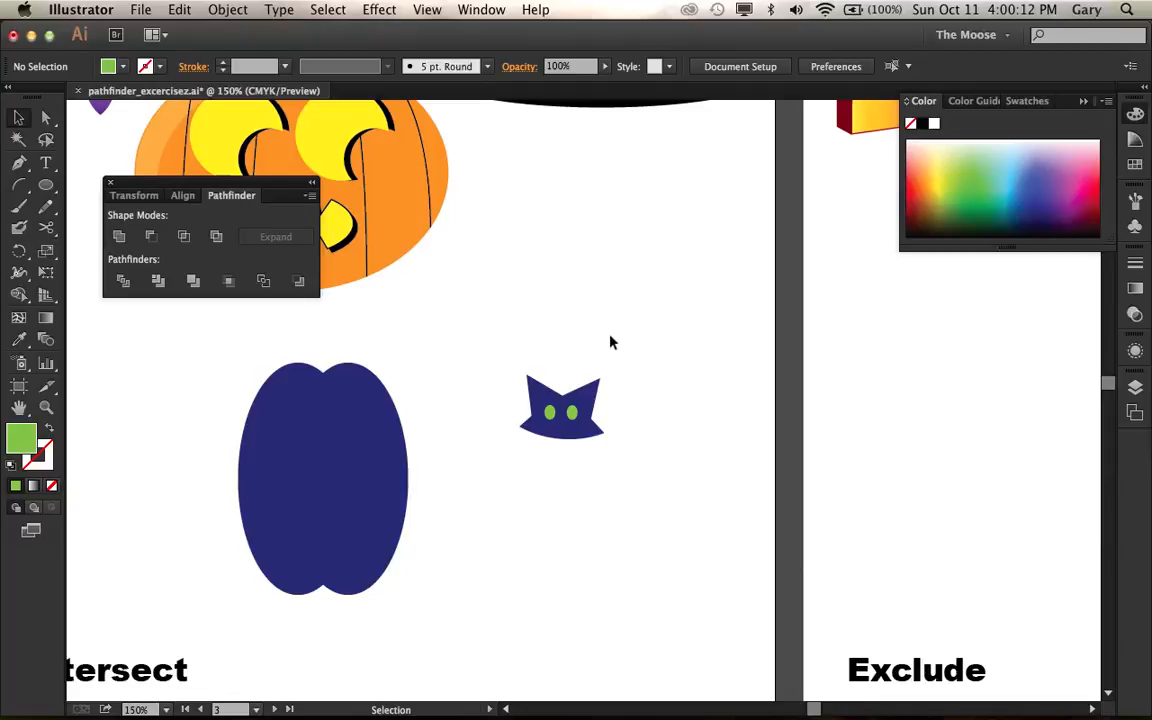
pyautogui.moveTo(205, 392); pyautogui.dragTo(630, 458)
pyautogui.press('Delete')
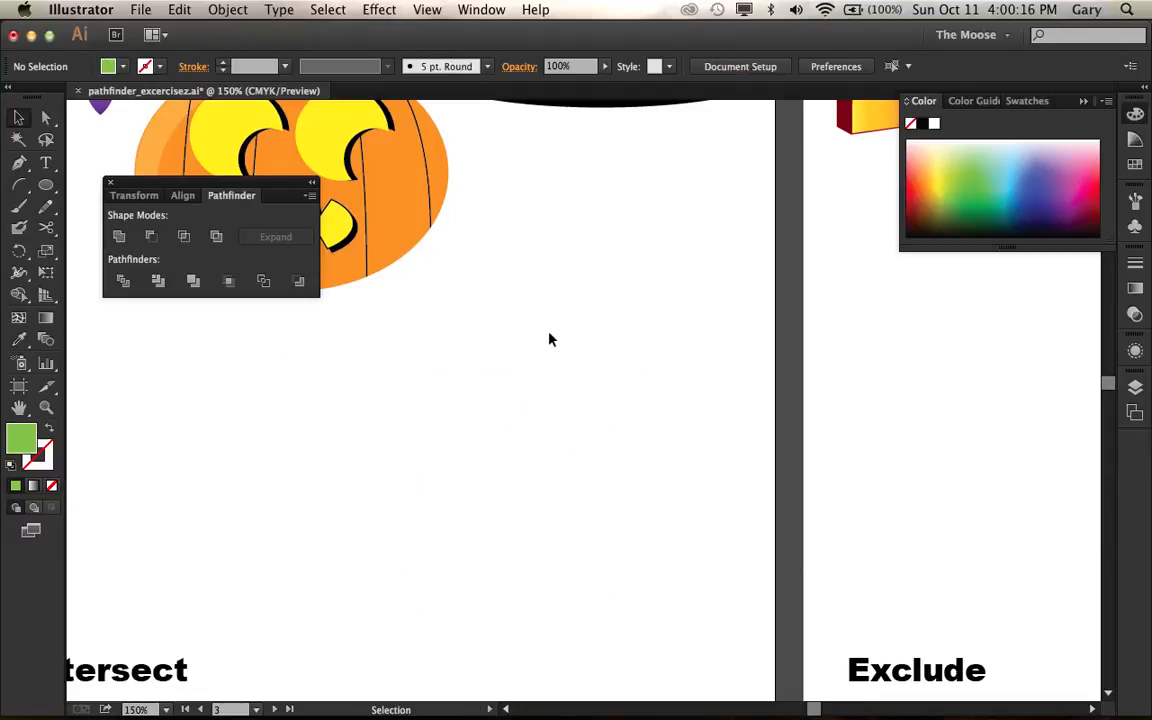
# Step: Draw an upright ellipse in the empty area below the pumpkin on the Intersect artboard and fill it solid green
pyautogui.keyDown('alt'); pyautogui.keyDown('super'); pyautogui.click(535, 358); pyautogui.keyUp('super'); pyautogui.keyUp('alt')
pyautogui.keyDown('alt'); pyautogui.keyDown('super'); pyautogui.click(515, 412); pyautogui.keyUp('super'); pyautogui.keyUp('alt')
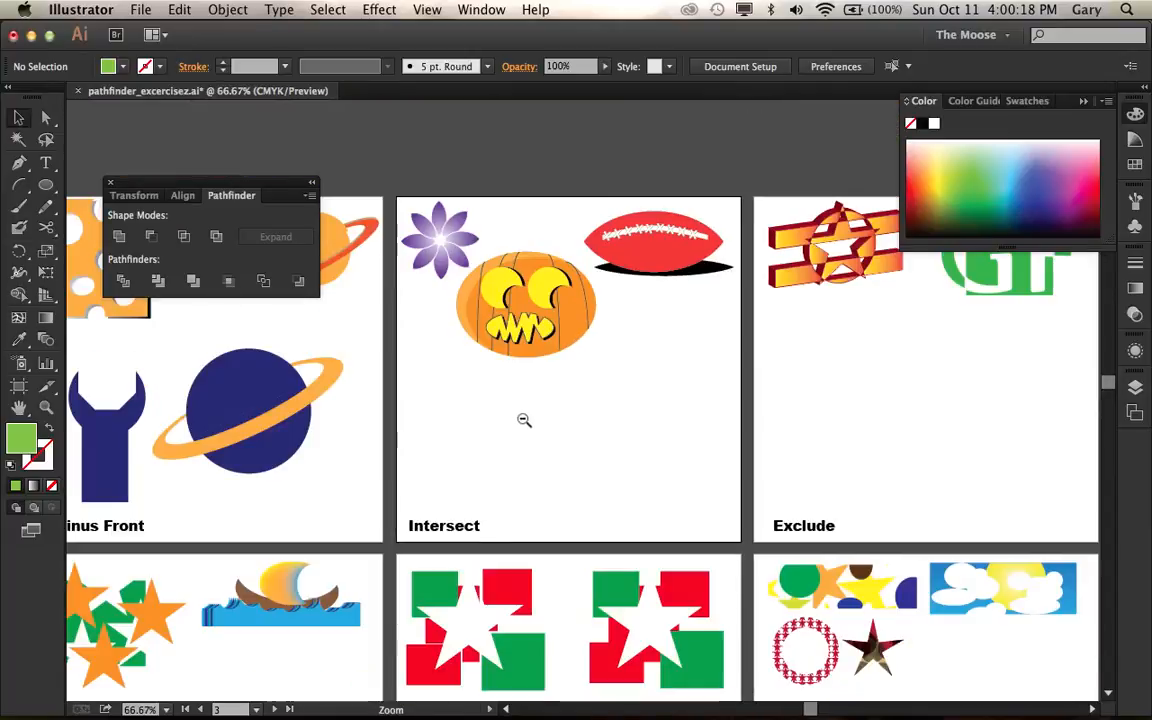
pyautogui.click(455, 240)
pyautogui.click(612, 380)
pyautogui.press('l')
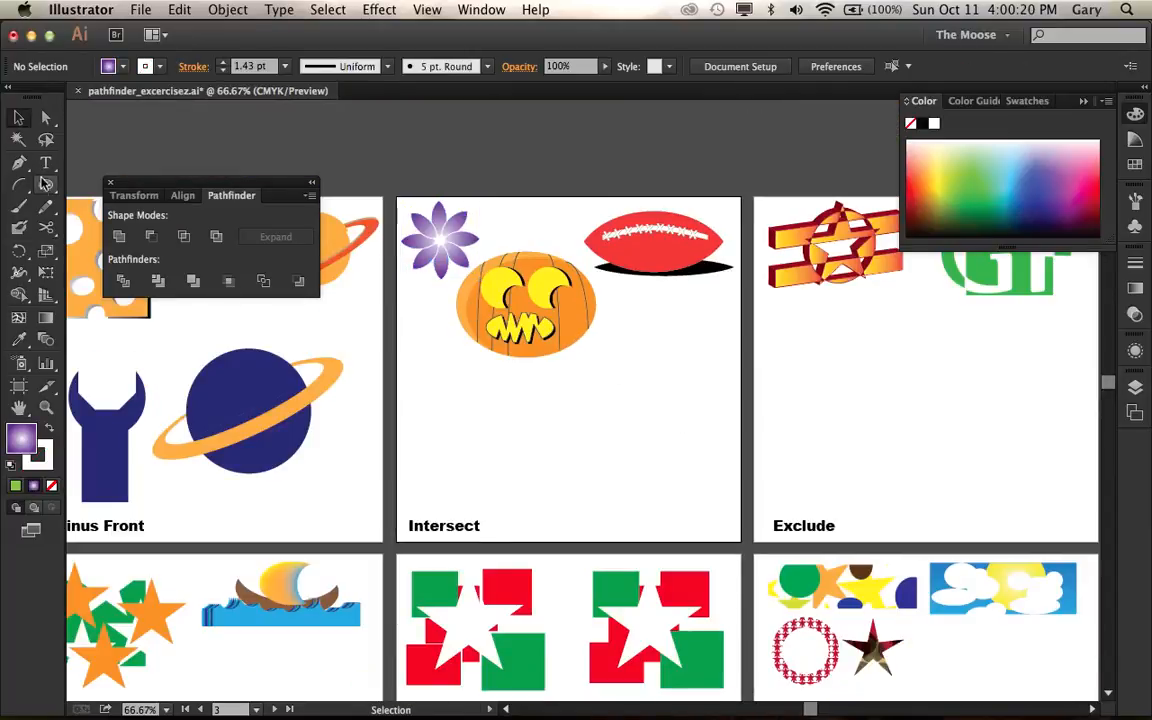
pyautogui.moveTo(548, 389); pyautogui.dragTo(600, 475)
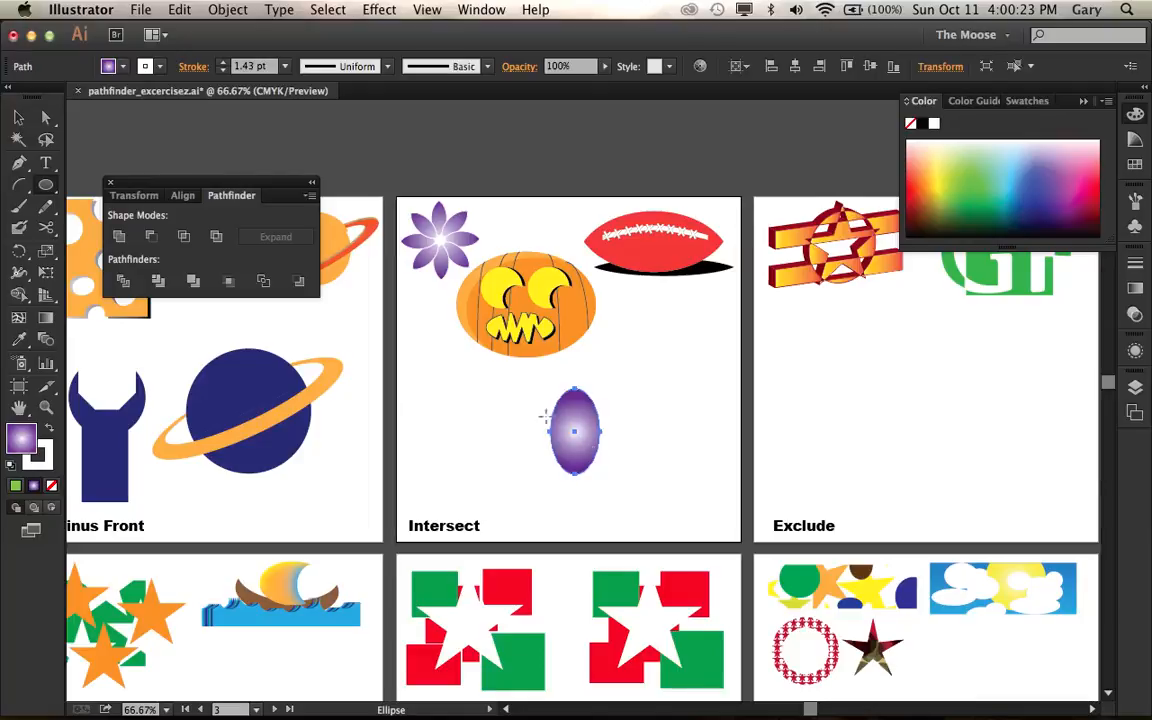
pyautogui.click(16, 487)
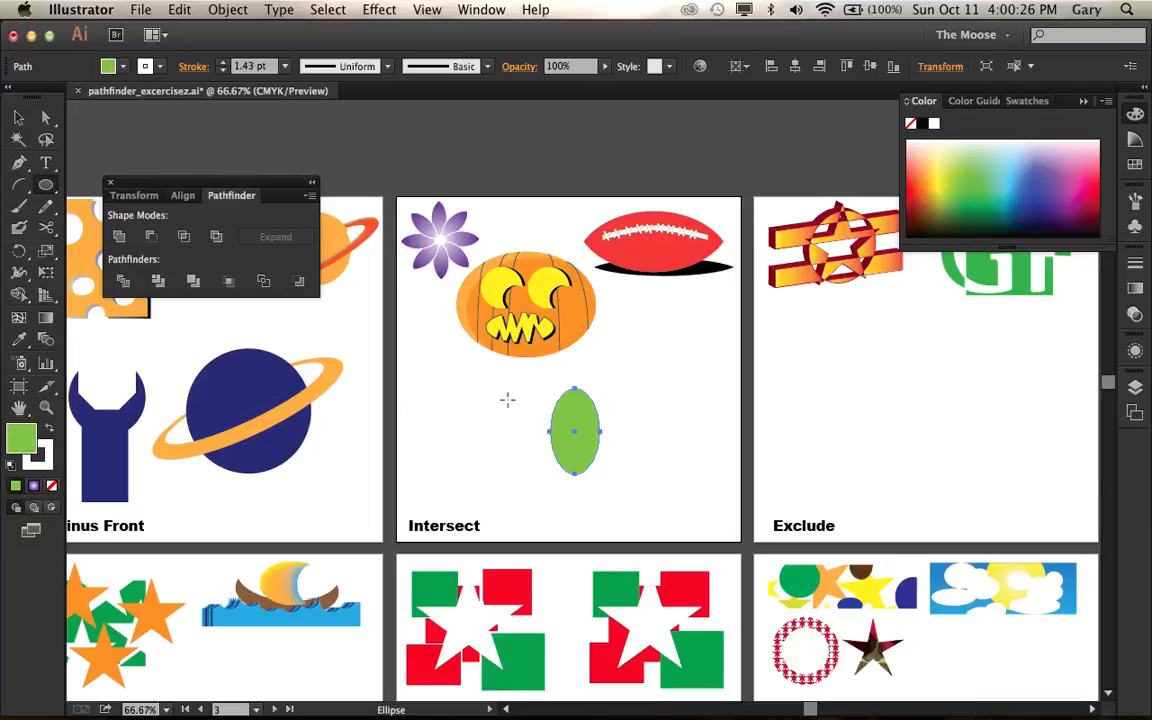
# Step: Duplicate the green ellipse sideways so the two overlap by about half, and remove the stroke from both
pyautogui.click(18, 117)
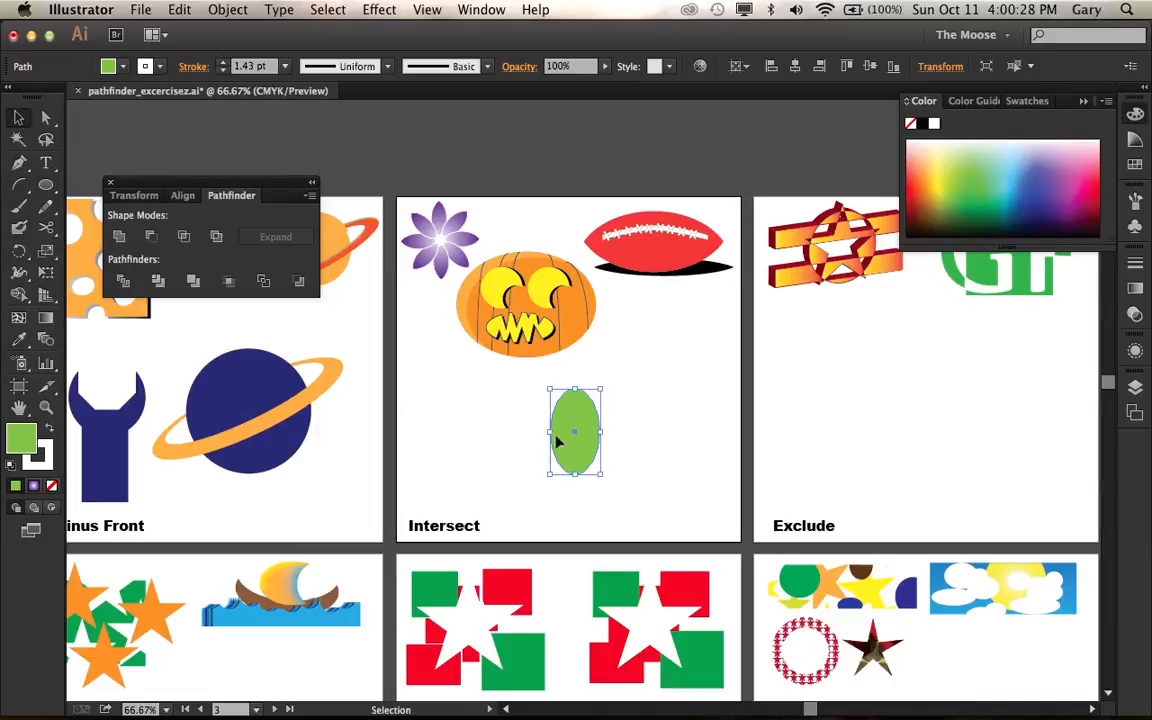
pyautogui.moveTo(571, 427); pyautogui.dragTo(596, 427)
pyautogui.moveTo(672, 386); pyautogui.dragTo(527, 440)
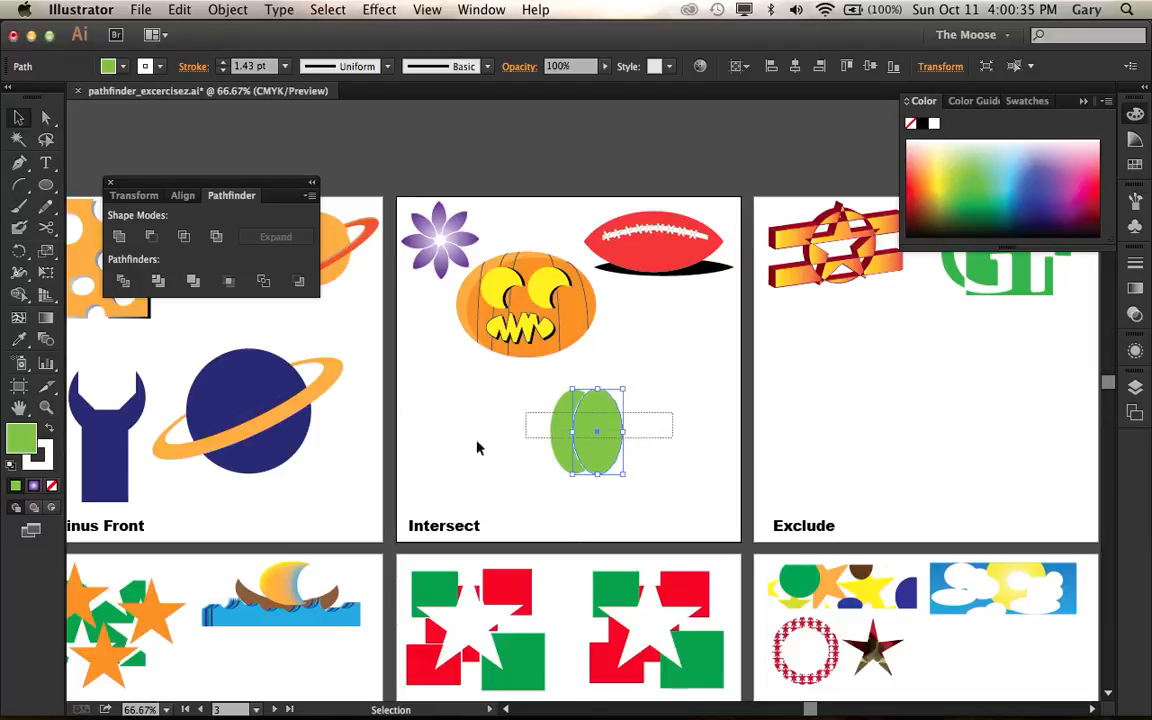
pyautogui.click(45, 461)
pyautogui.click(53, 486)
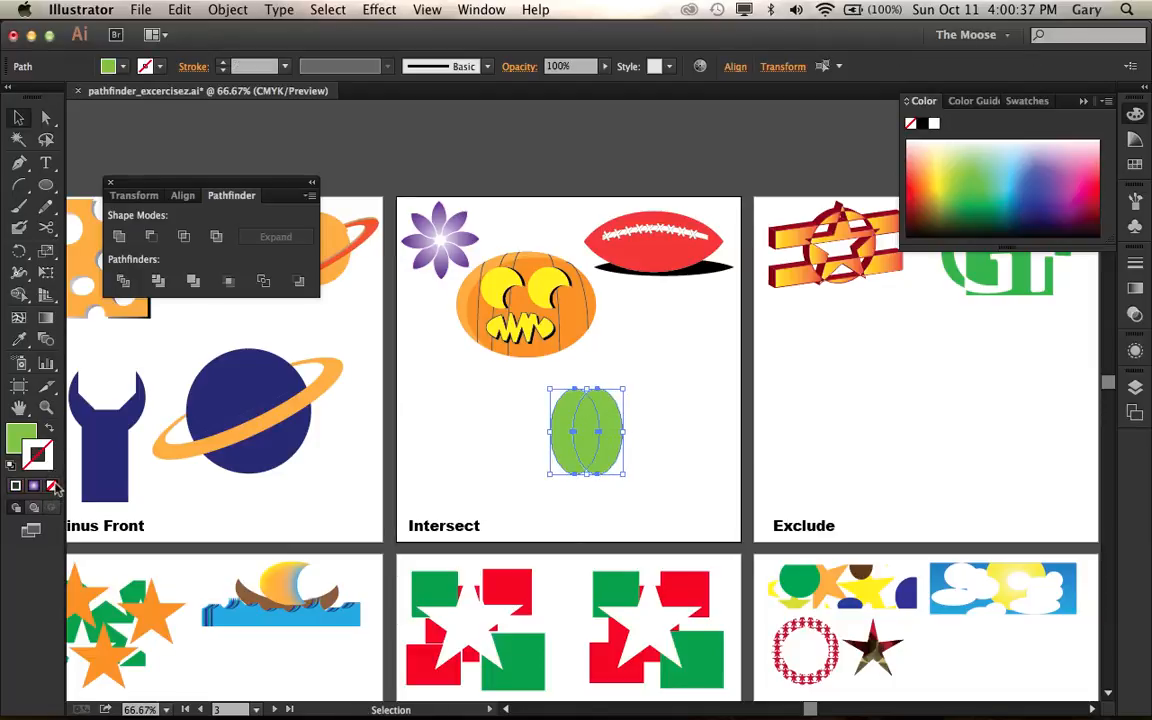
# Step: Intersect the two ellipses into a pointed petal and move it slightly up and to the right
pyautogui.click(190, 239)
pyautogui.click(599, 452)
pyautogui.moveTo(588, 440); pyautogui.dragTo(638, 432)
pyautogui.click(684, 375)
# Step: Fill the petal with magenta-pink and leave it without a stroke
pyautogui.click(635, 413)
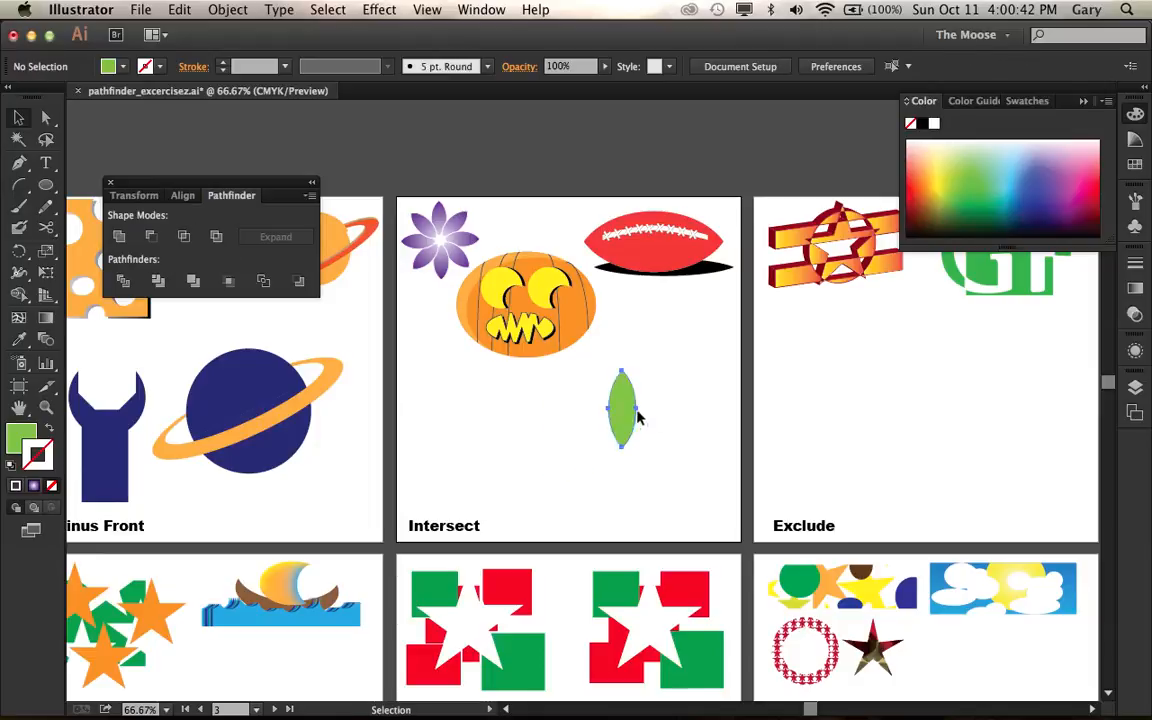
pyautogui.press('x')
pyautogui.click(1040, 199)
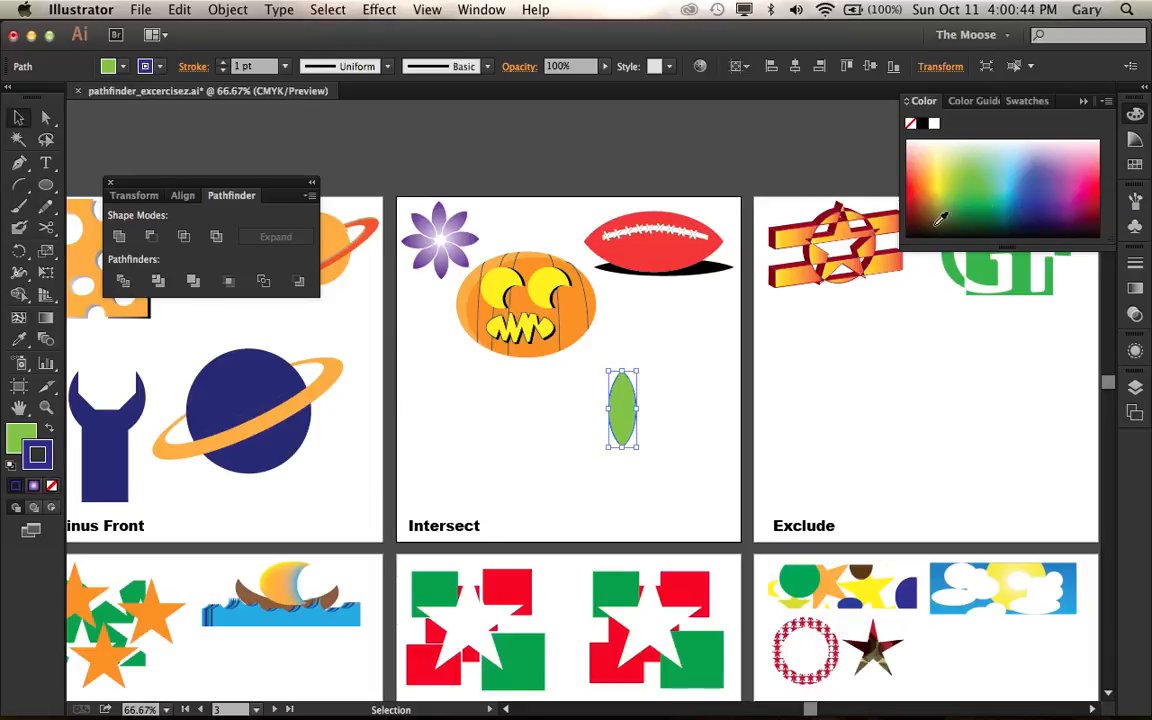
pyautogui.click(48, 427)
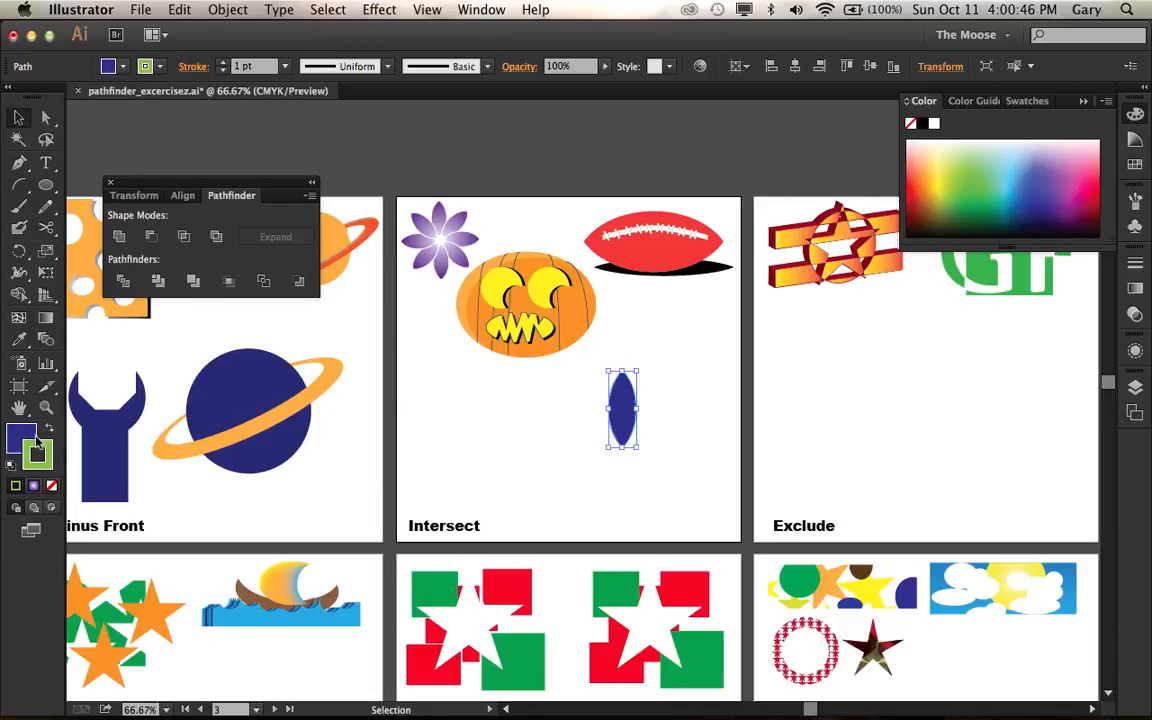
pyautogui.click(51, 486)
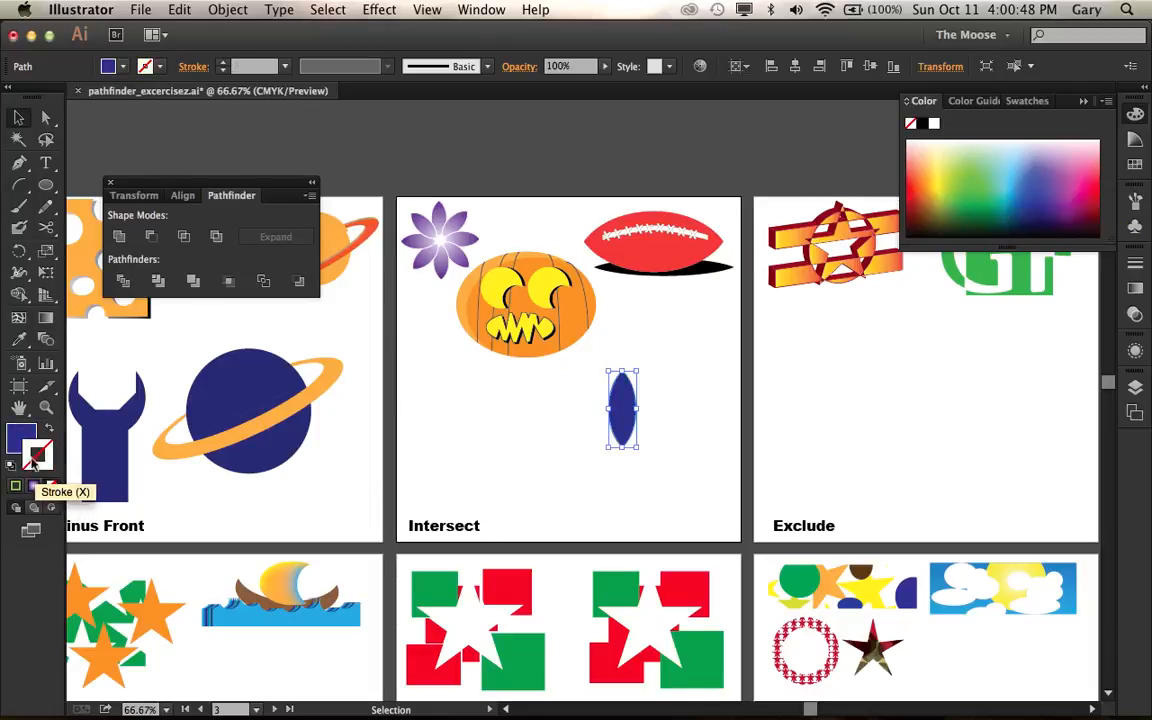
pyautogui.click(23, 438)
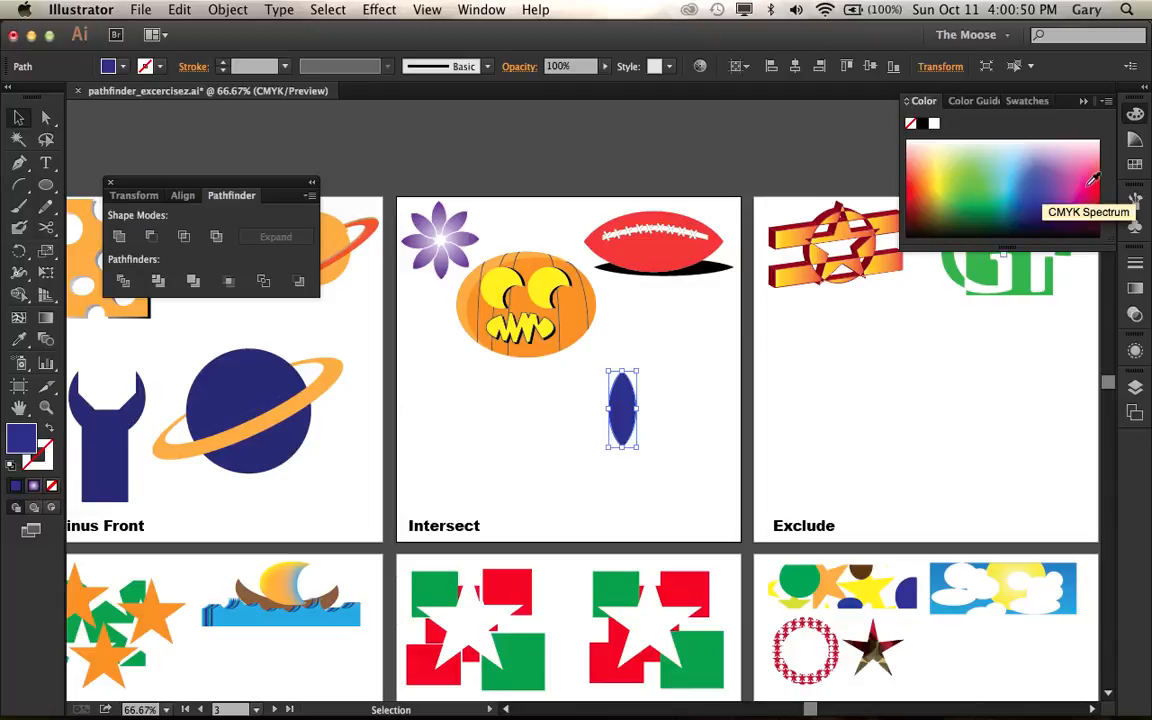
pyautogui.click(1034, 195)
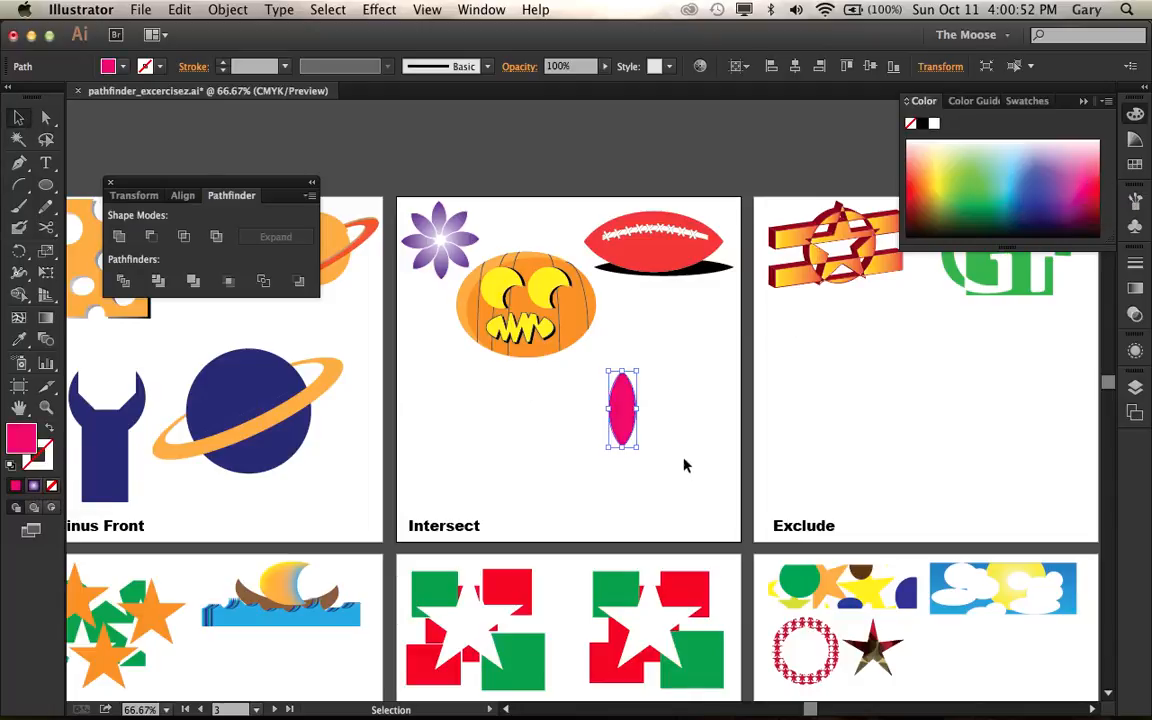
# Step: Try rotating the petal clockwise about its own centre, and undo both rotations
pyautogui.click(705, 437)
pyautogui.press('z')
pyautogui.moveTo(593, 363); pyautogui.dragTo(679, 471)
pyautogui.click(536, 364)
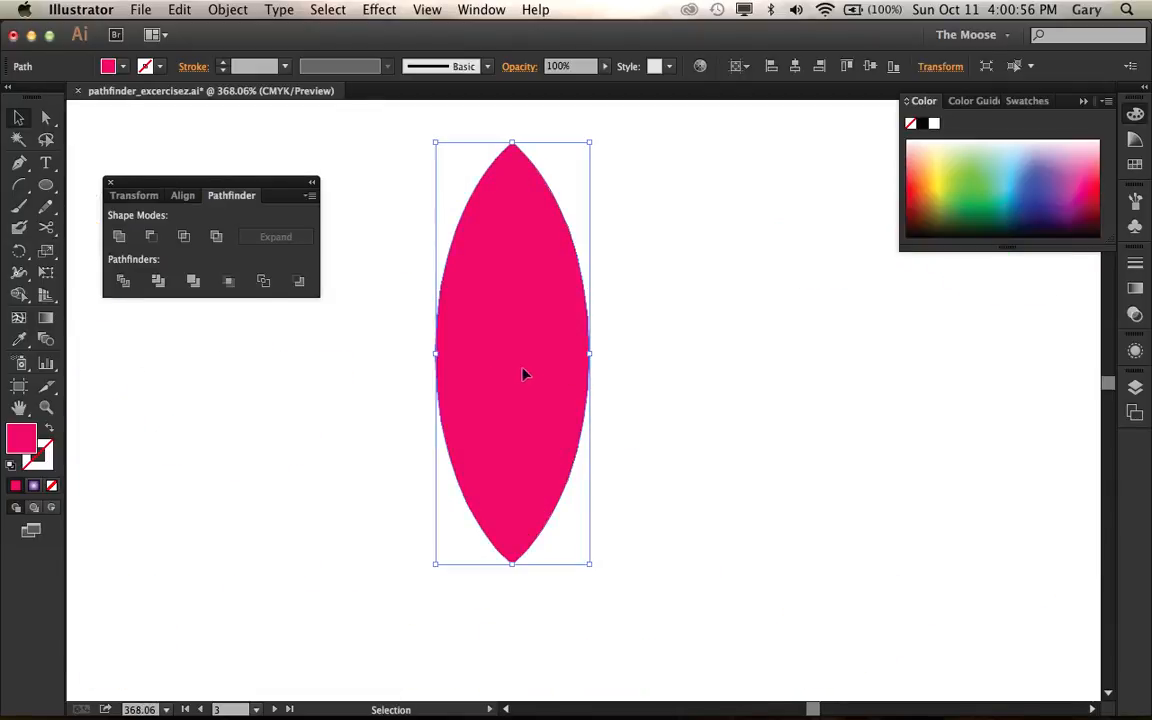
pyautogui.click(18, 251)
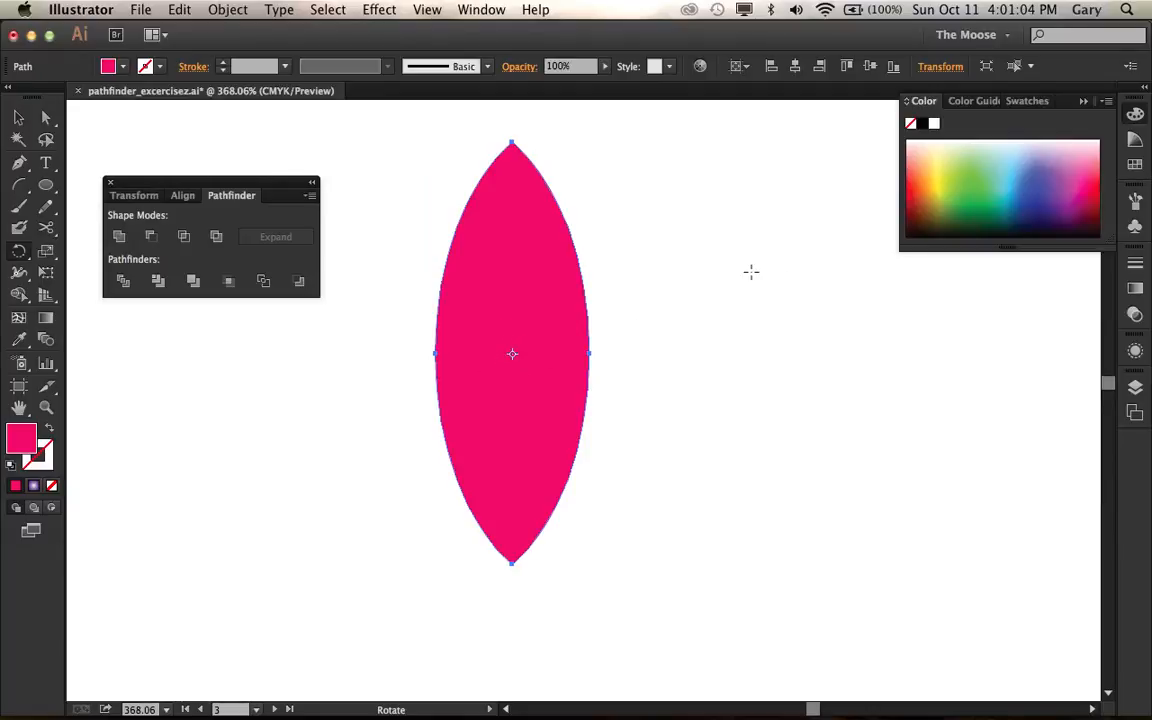
pyautogui.moveTo(751, 271); pyautogui.dragTo(832, 446)
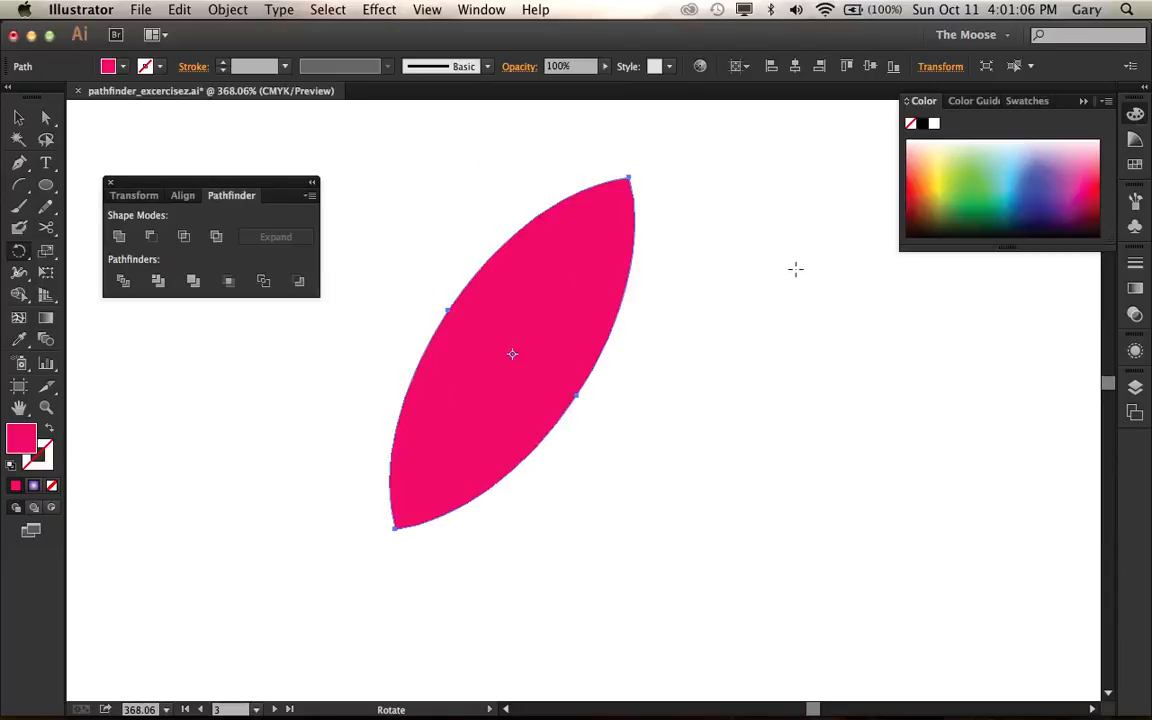
pyautogui.moveTo(795, 269); pyautogui.dragTo(825, 437)
pyautogui.press('v')
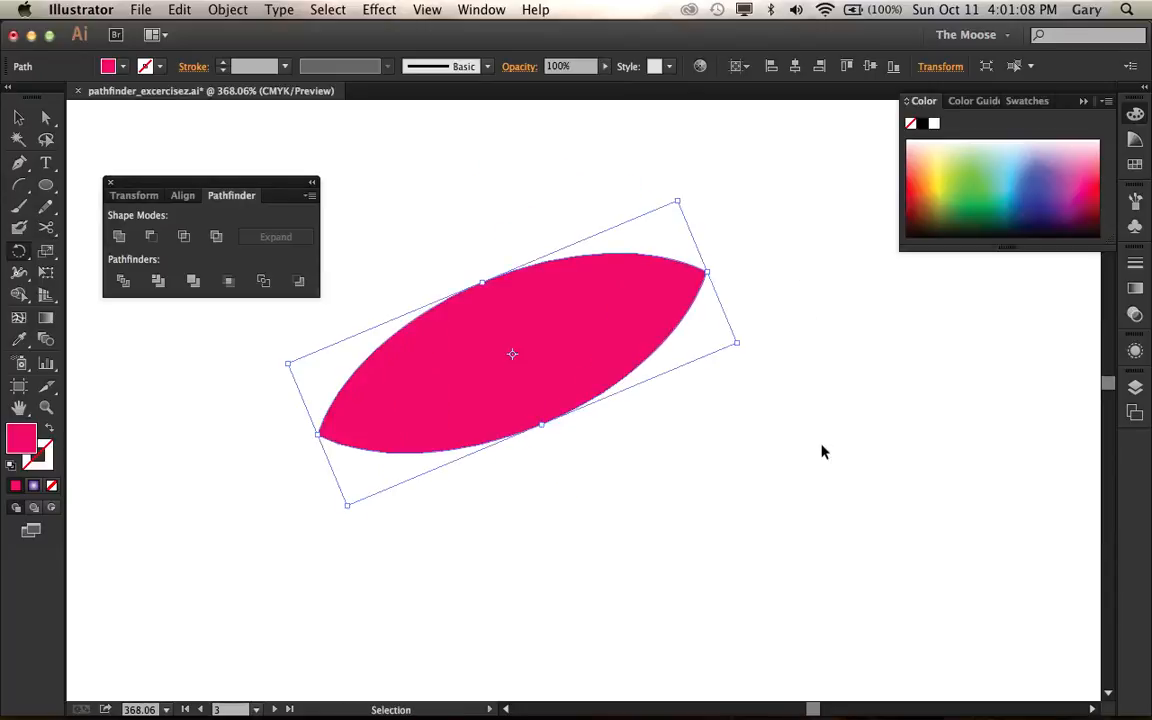
pyautogui.press('super+z')
pyautogui.press('super+z')
# Step: Try rotating the petal about a pivot below its lower tip and about one inside its lower part, undoing each rotation
pyautogui.press('r')
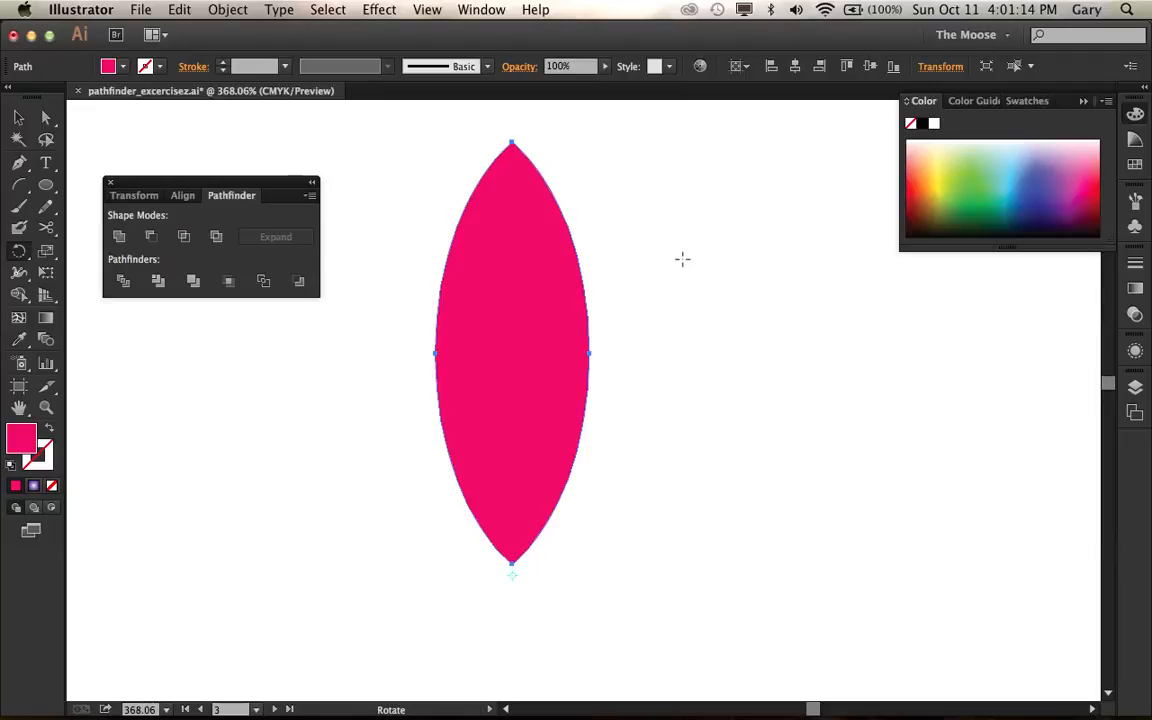
pyautogui.moveTo(748, 217)
pyautogui.mouseDown()
pyautogui.moveTo(797, 265)
pyautogui.moveTo(823, 432)
pyautogui.moveTo(825, 342)
pyautogui.moveTo(738, 204)
pyautogui.mouseUp()
pyautogui.press('super+z')
pyautogui.moveTo(663, 416); pyautogui.dragTo(765, 520)
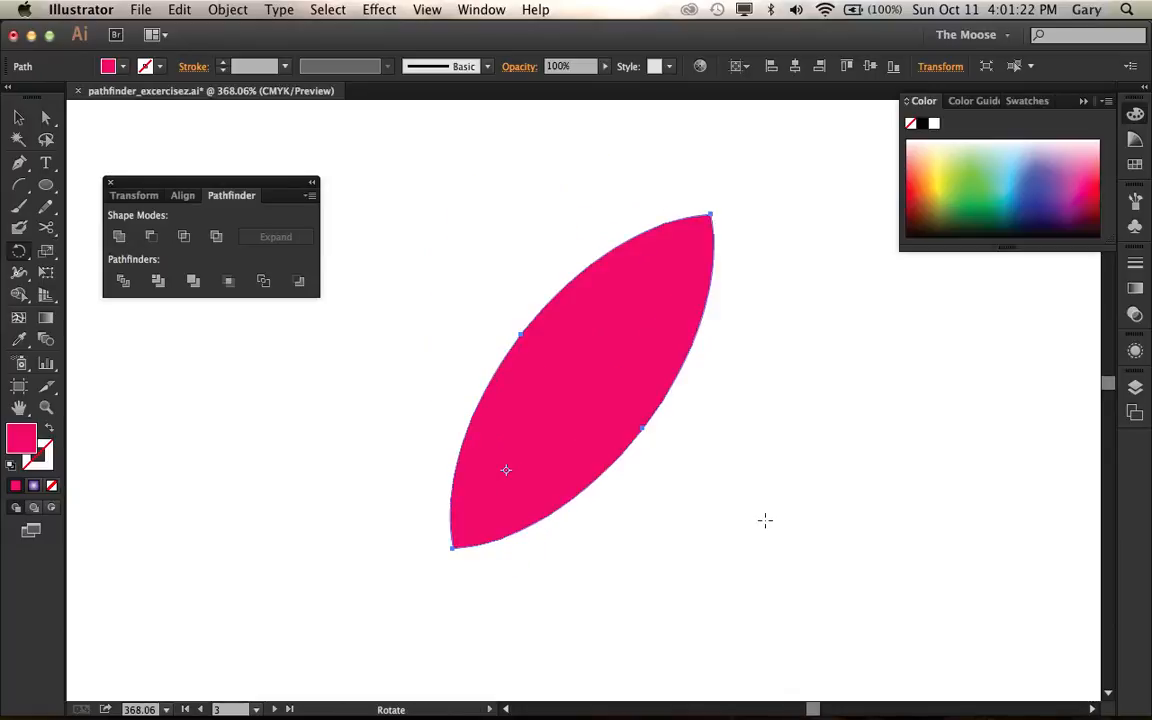
pyautogui.press('super+z')
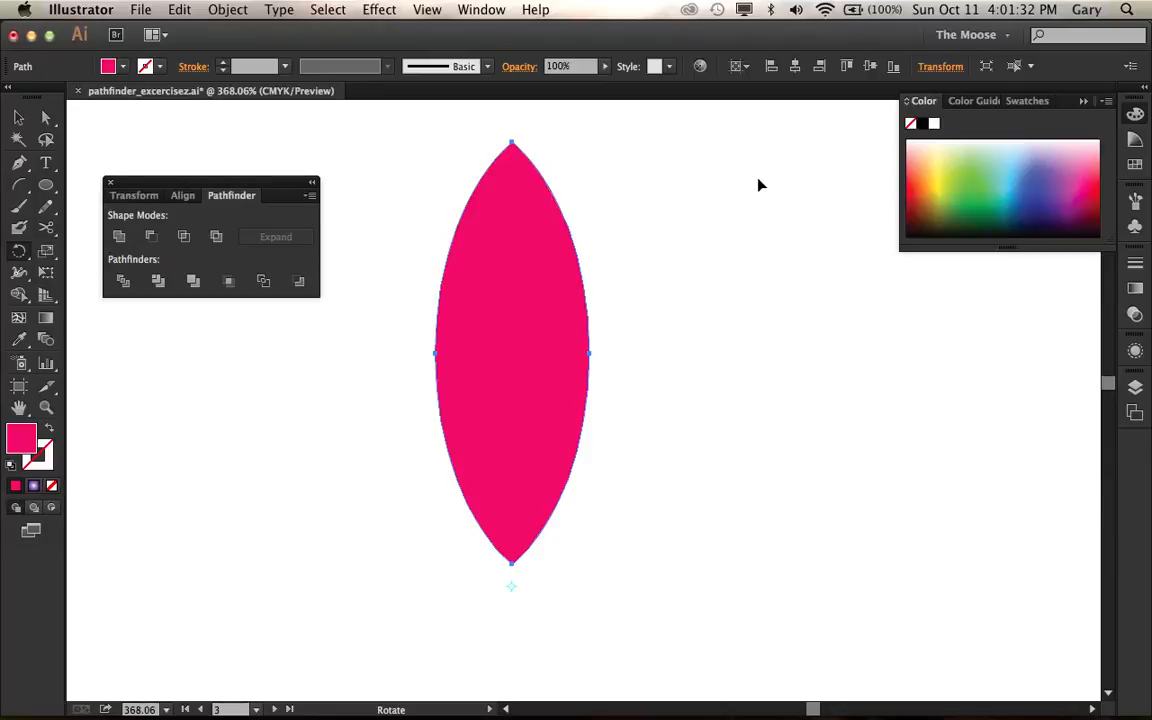
# Step: Rotate a copy of the petal 45° clockwise about a pivot just below the original's lower tip
pyautogui.moveTo(725, 181); pyautogui.dragTo(807, 266)
pyautogui.moveTo(840, 343); pyautogui.dragTo(895, 431)
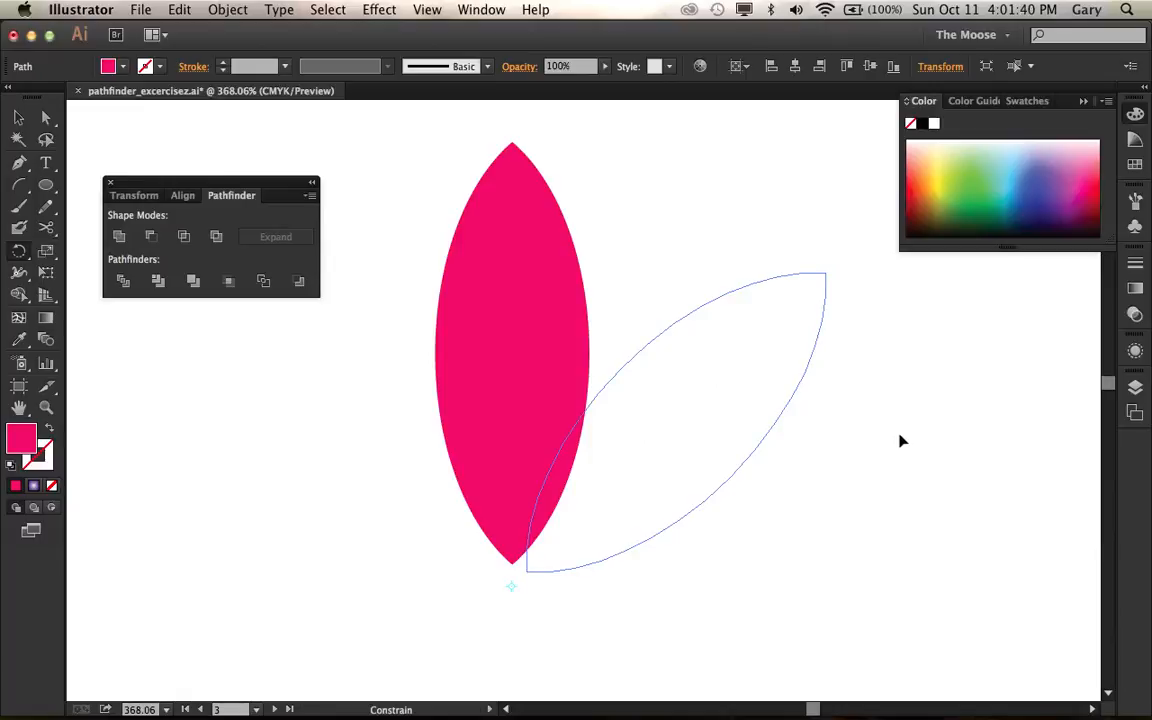
pyautogui.moveTo(900, 441); pyautogui.dragTo(897, 473)
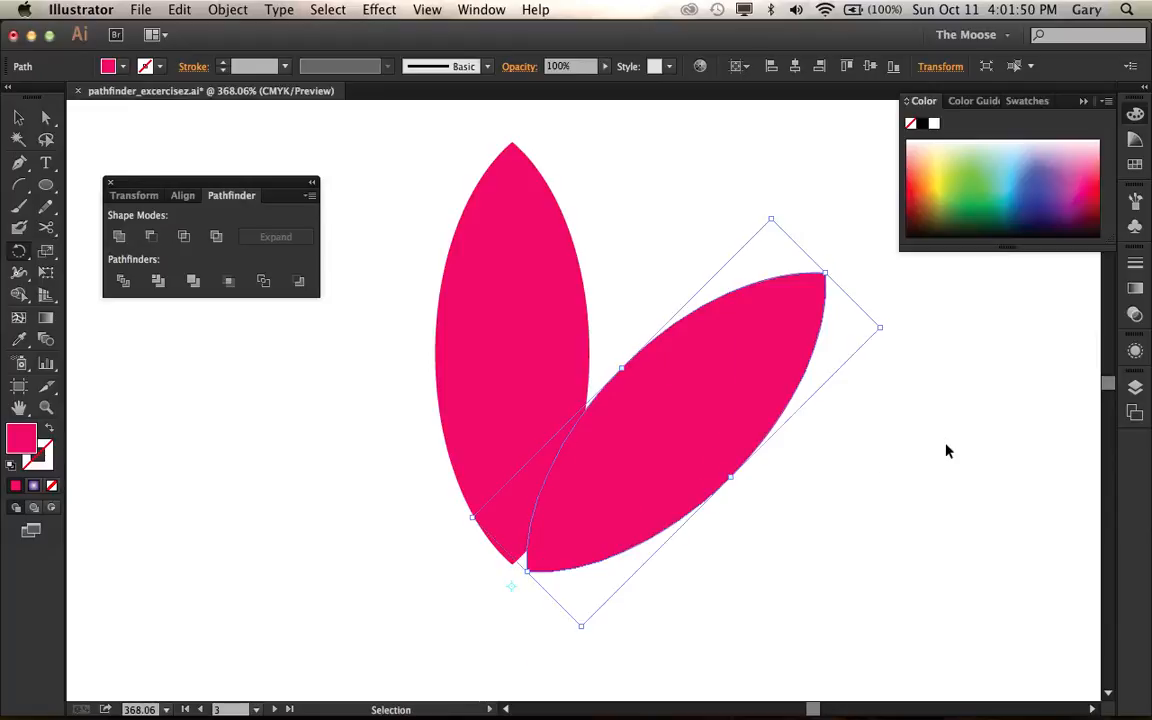
# Step: Repeat the rotated copy six more times to complete an eight-petal flower
pyautogui.press('super+d')
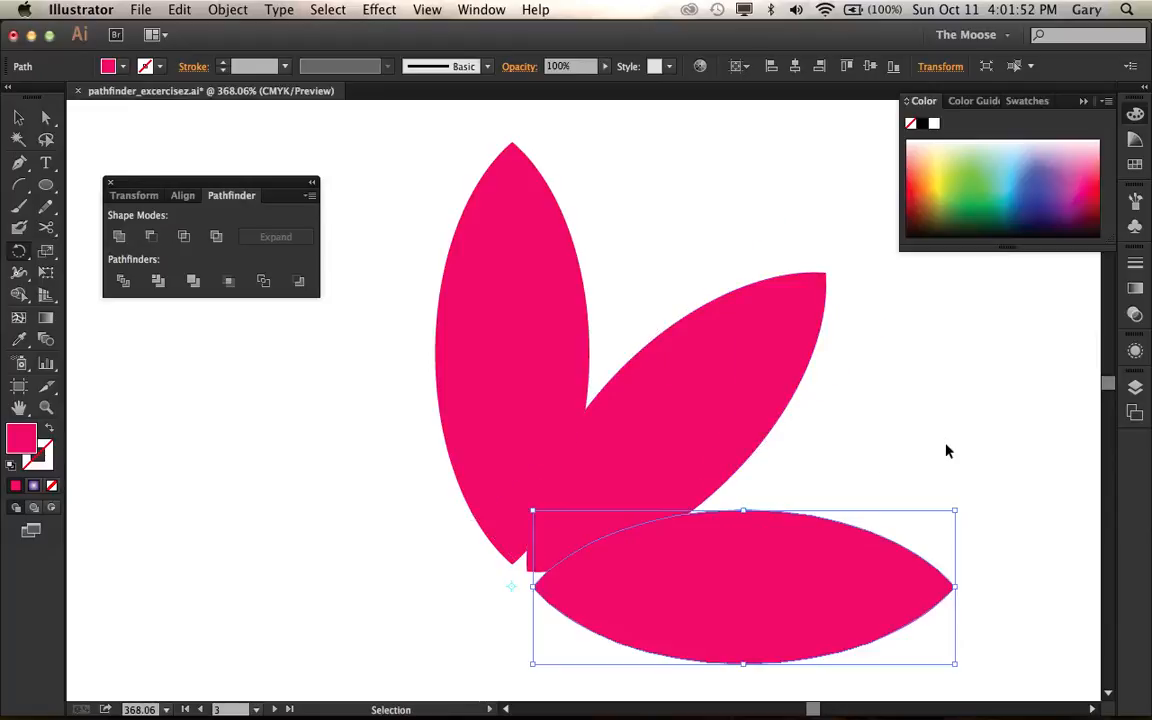
pyautogui.press('super+d')
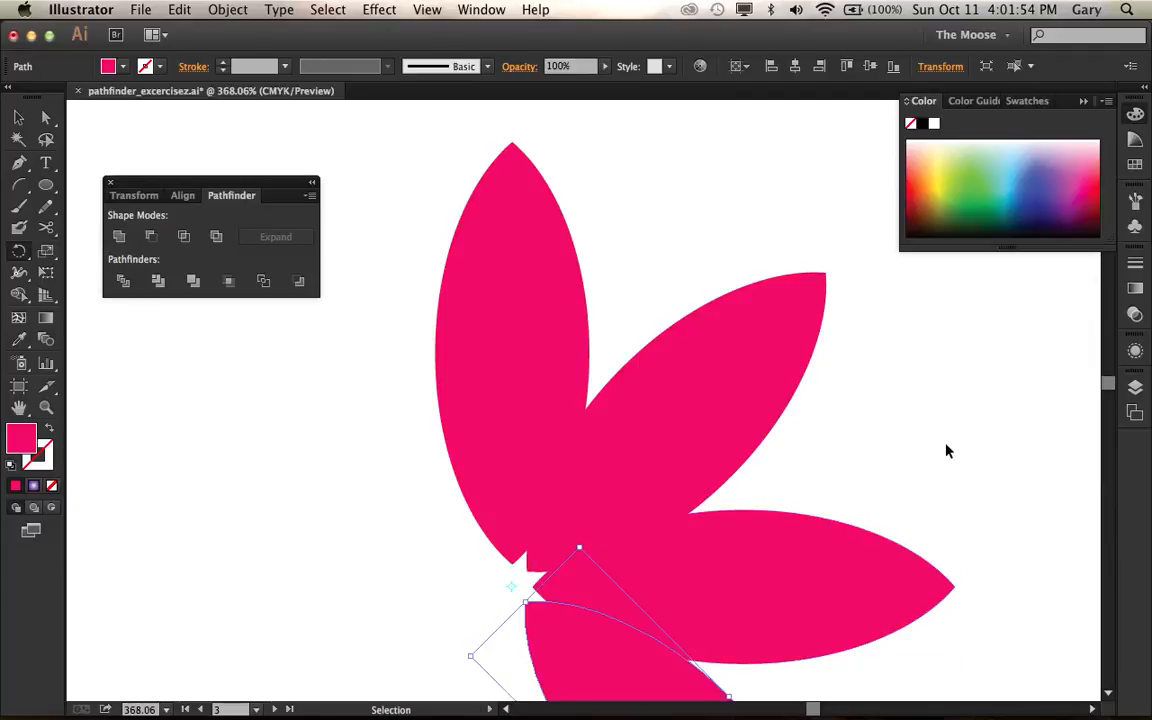
pyautogui.press('super+d')
pyautogui.press('super+d')
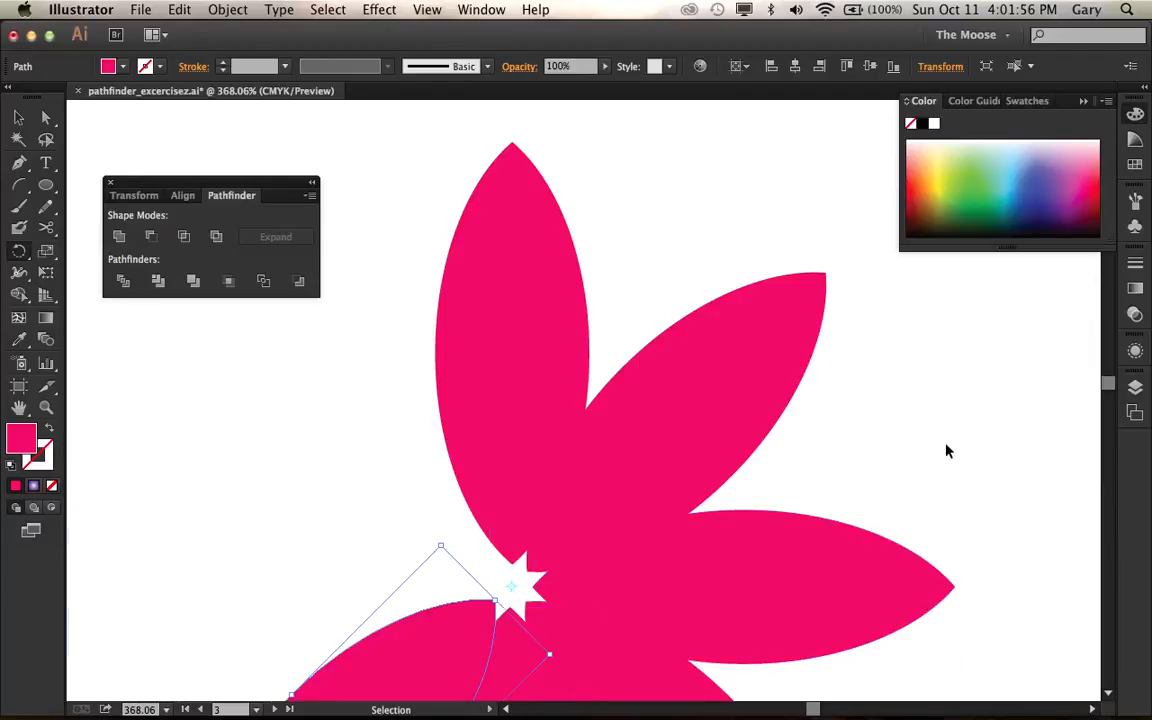
pyautogui.press('super+d')
pyautogui.press('super+d')
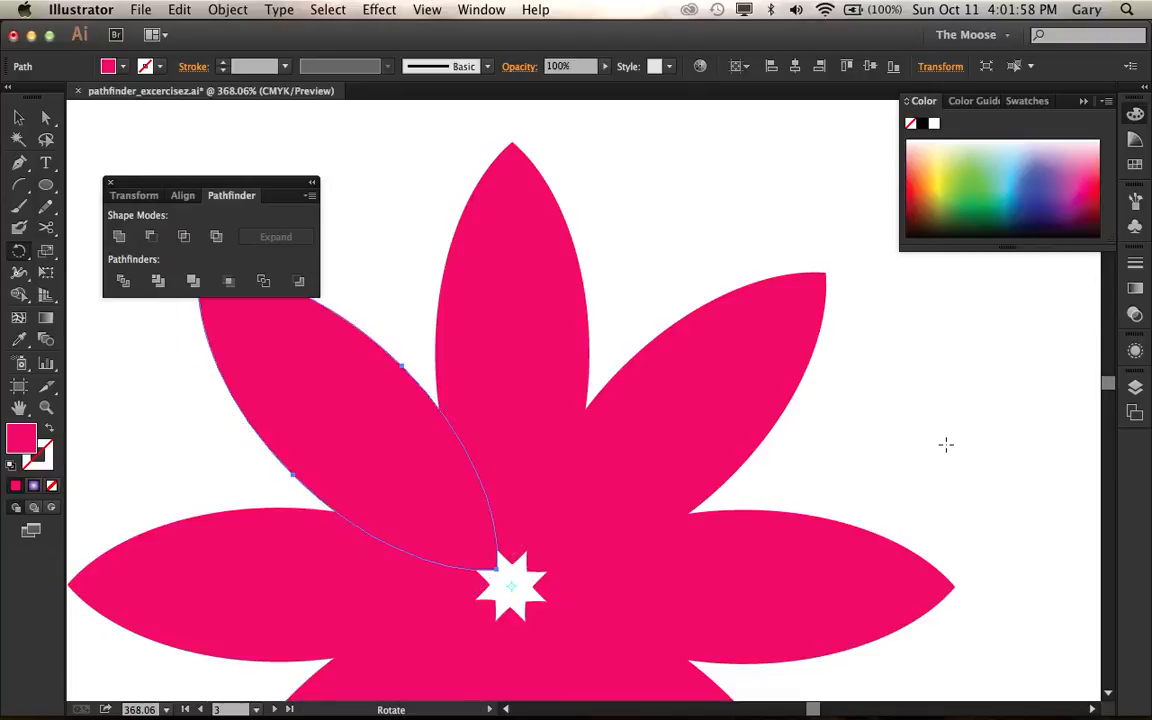
pyautogui.press('v')
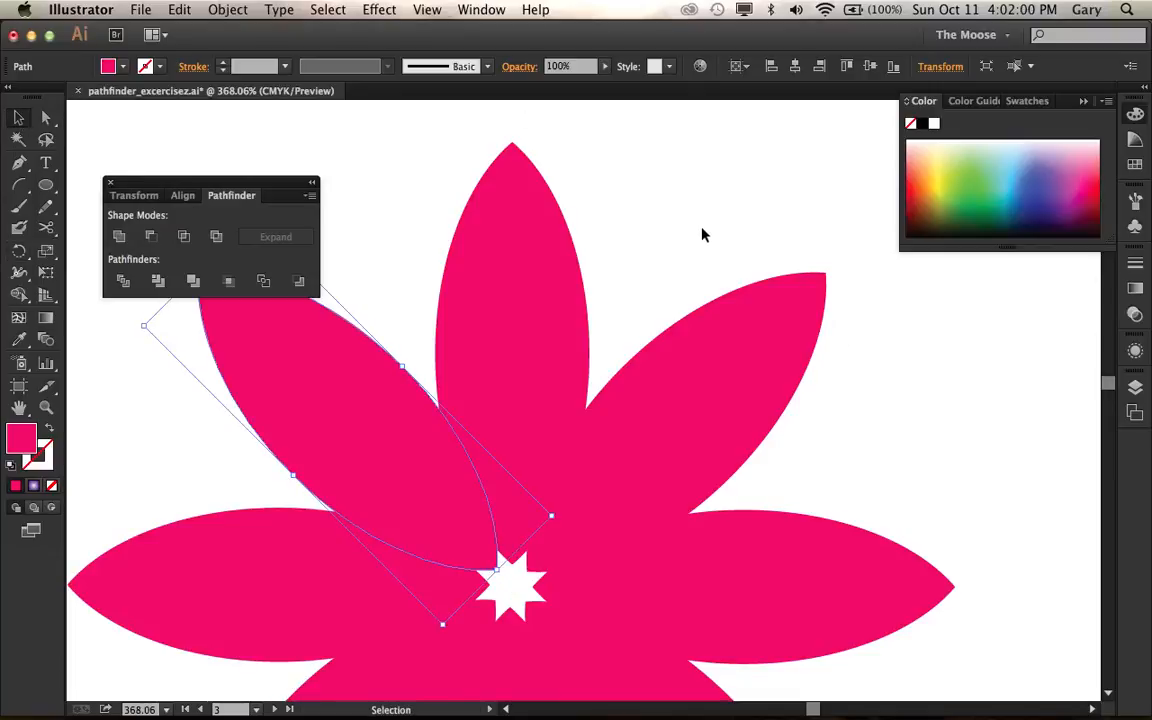
pyautogui.click(703, 230)
# Step: Scale the whole flower down proportionally to about a quarter of its size, keeping its lower-right corner in place
pyautogui.press('super+space')
pyautogui.keyDown('alt'); pyautogui.keyDown('super'); pyautogui.click(570, 390); pyautogui.keyUp('super'); pyautogui.keyUp('alt')
pyautogui.keyDown('alt'); pyautogui.keyDown('super'); pyautogui.click(580, 400); pyautogui.keyUp('super'); pyautogui.keyUp('alt')
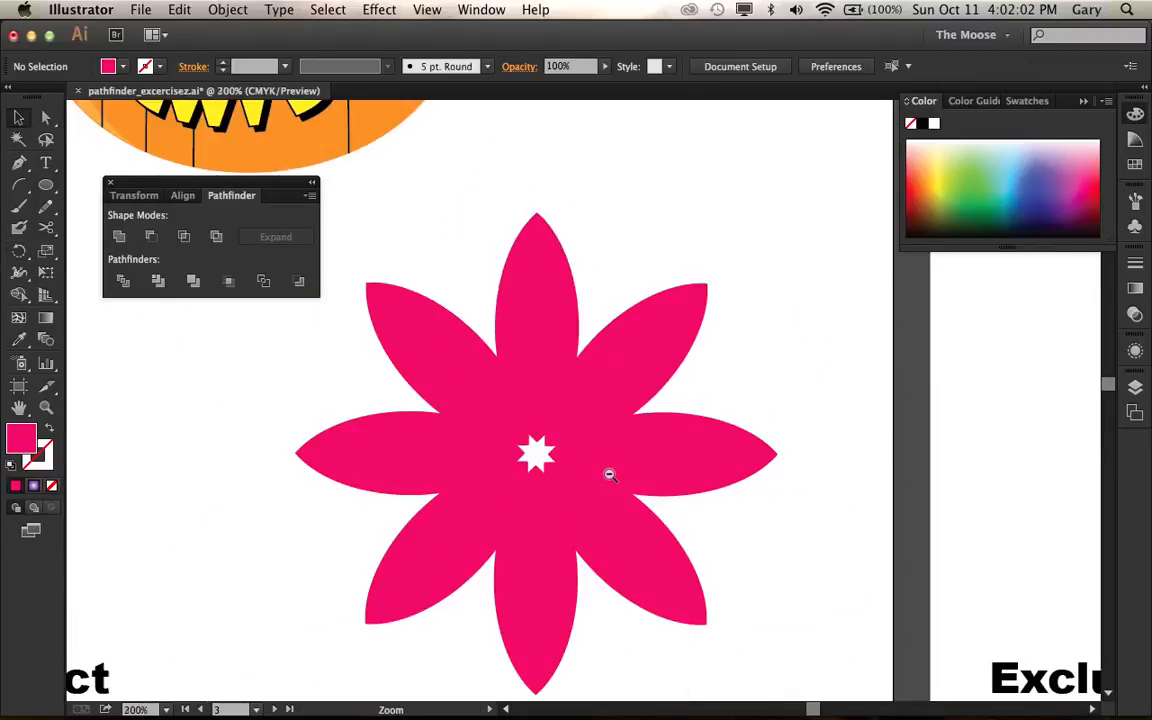
pyautogui.keyDown('alt'); pyautogui.keyDown('super'); pyautogui.click(606, 361); pyautogui.keyUp('super'); pyautogui.keyUp('alt')
pyautogui.keyDown('alt'); pyautogui.keyDown('super'); pyautogui.click(606, 361); pyautogui.keyUp('super'); pyautogui.keyUp('alt')
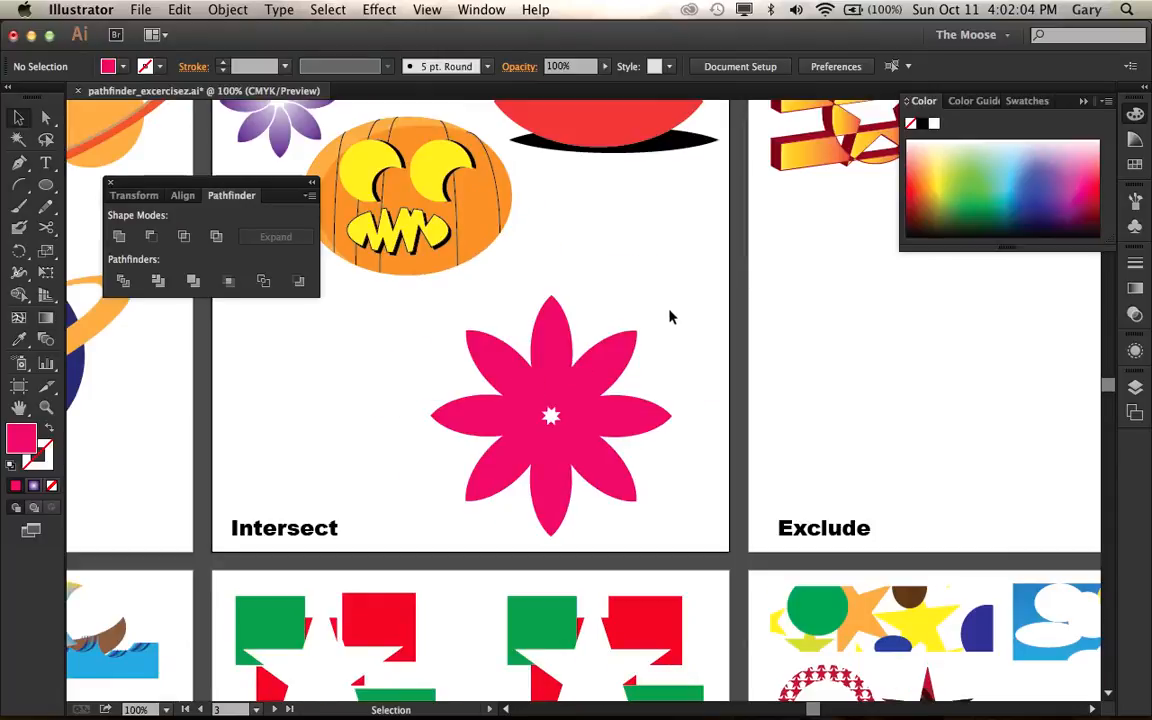
pyautogui.moveTo(683, 305); pyautogui.dragTo(407, 477)
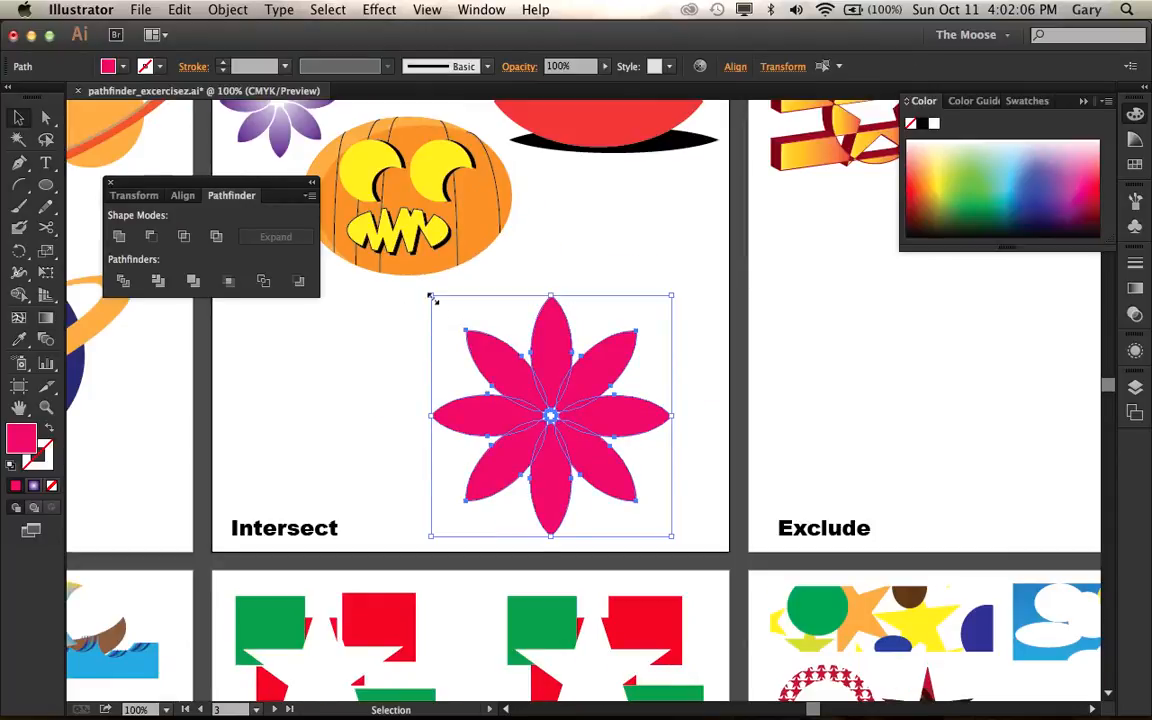
pyautogui.moveTo(431, 297); pyautogui.dragTo(562, 477)
pyautogui.click(645, 404)
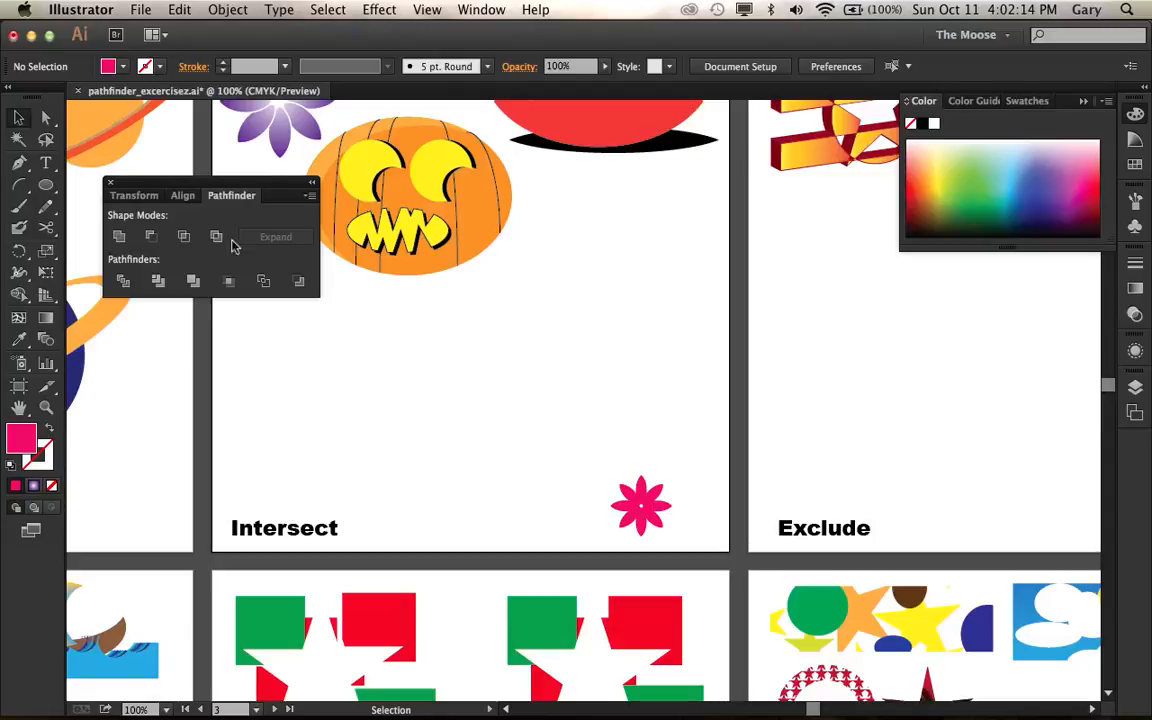
# Step: Draw a large ellipse below the sample pumpkin on the Intersect artboard and fill it with orange
pyautogui.click(46, 185)
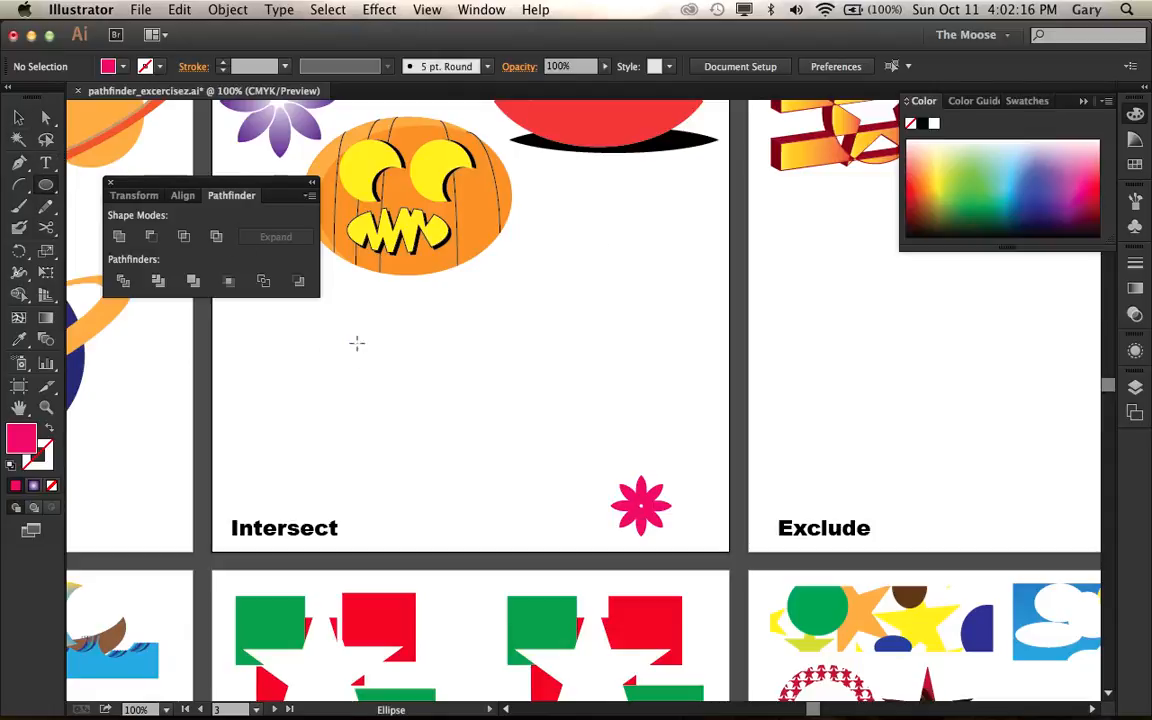
pyautogui.moveTo(350, 335); pyautogui.dragTo(574, 520)
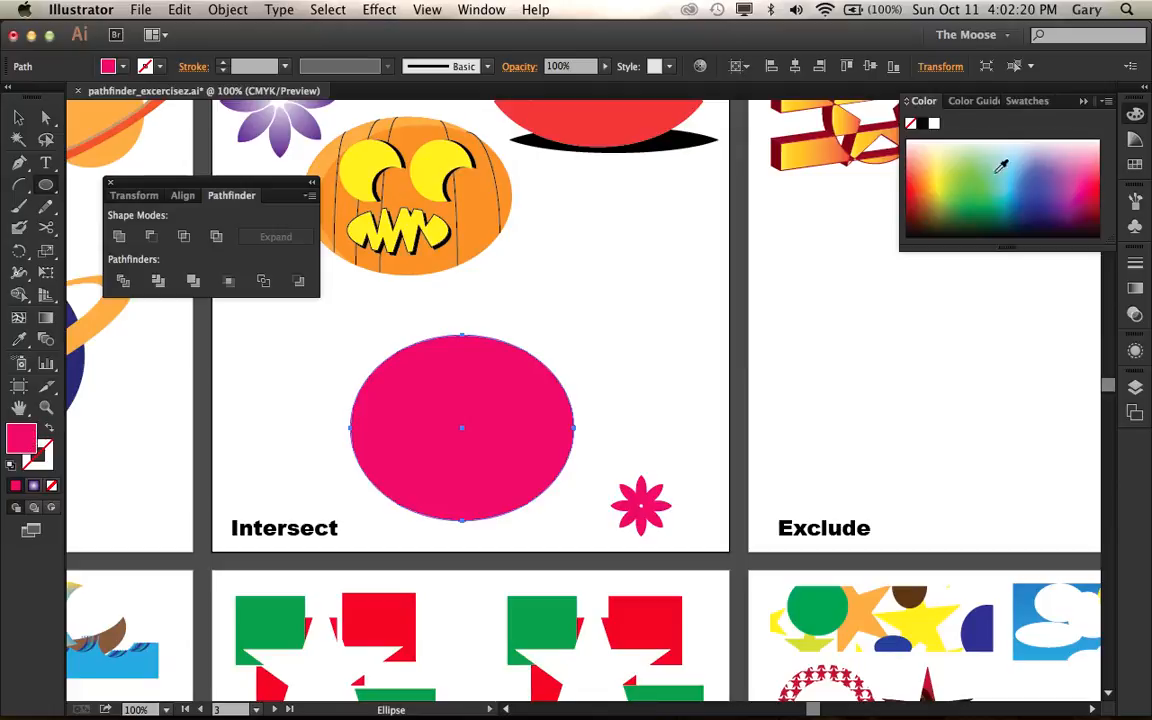
pyautogui.click(929, 187)
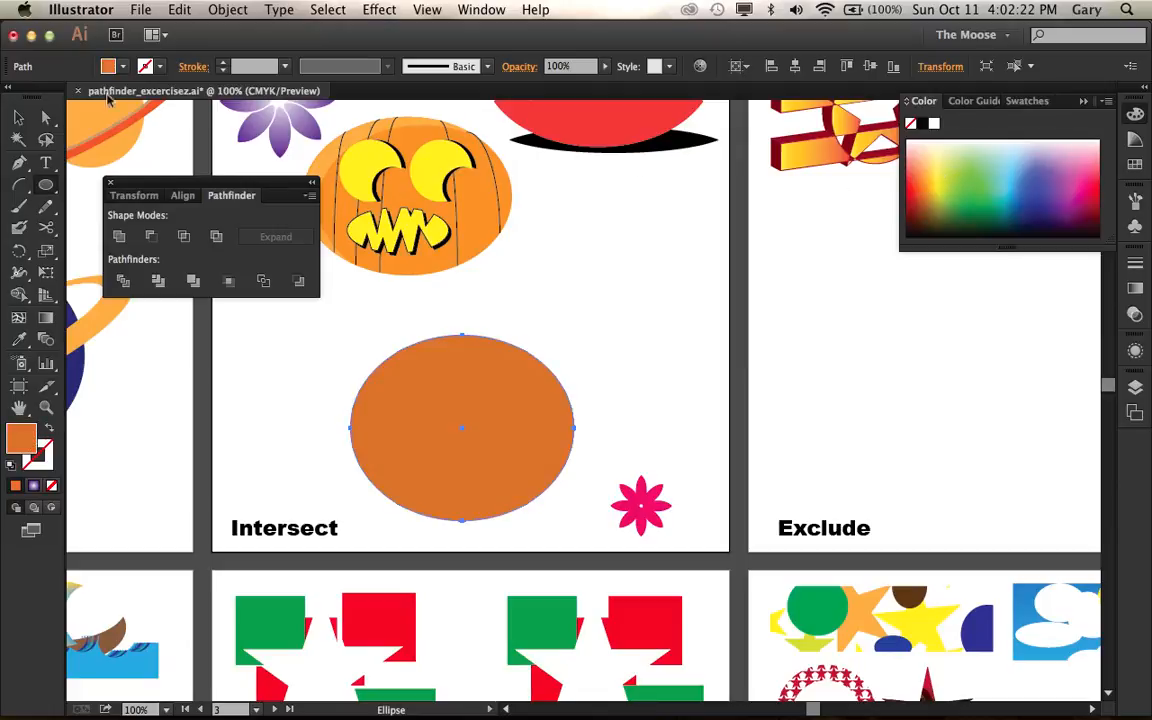
pyautogui.click(18, 117)
pyautogui.click(522, 246)
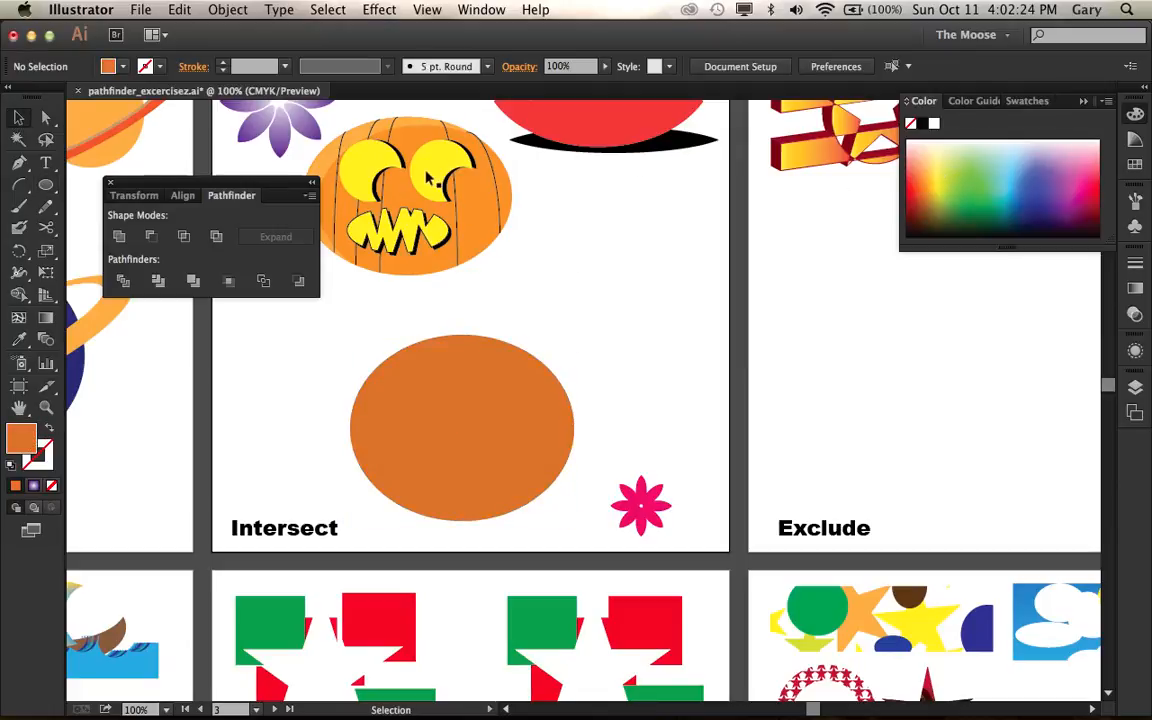
# Step: Draw a flat ellipse above the orange one with the sample pumpkin mouth's yellow fill, and remove its stroke
pyautogui.click(380, 208)
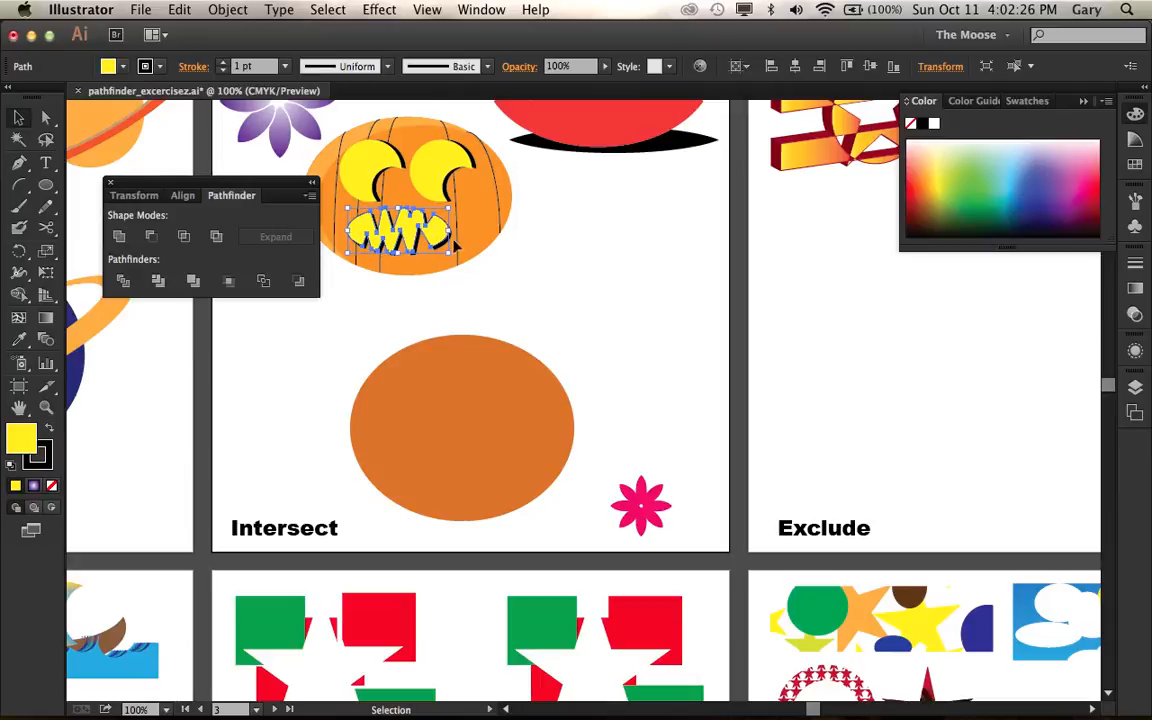
pyautogui.click(572, 265)
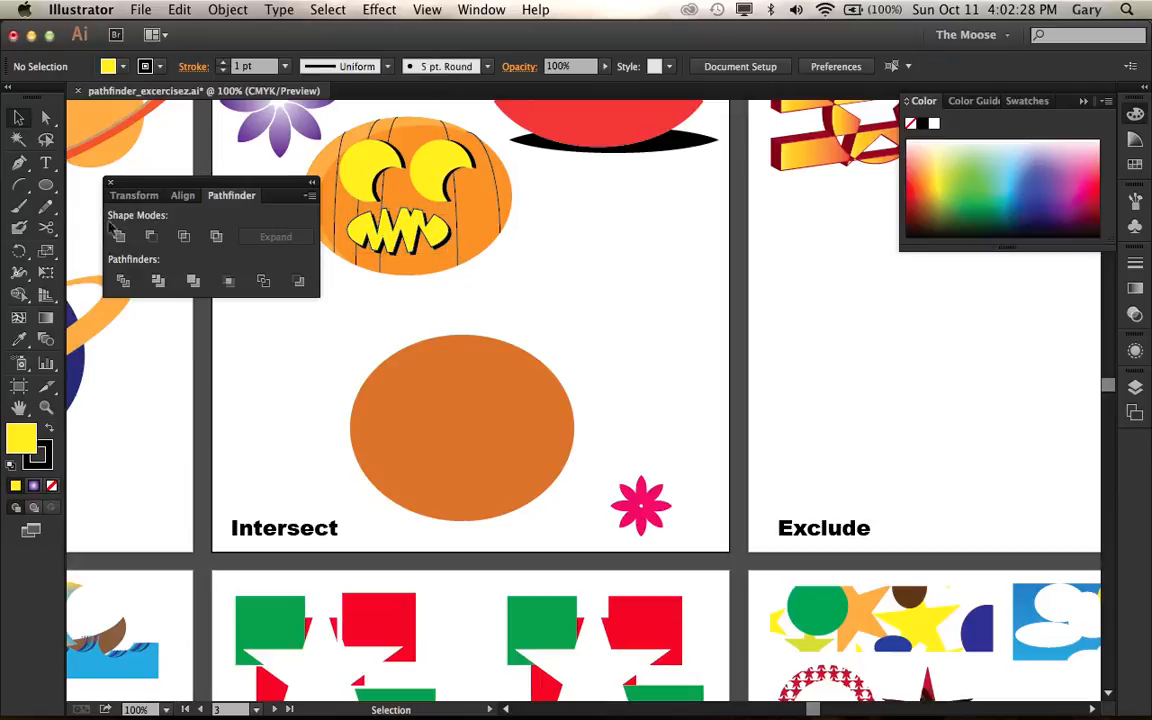
pyautogui.moveTo(45, 182); pyautogui.dragTo(93, 233)
pyautogui.moveTo(540, 270); pyautogui.dragTo(714, 330)
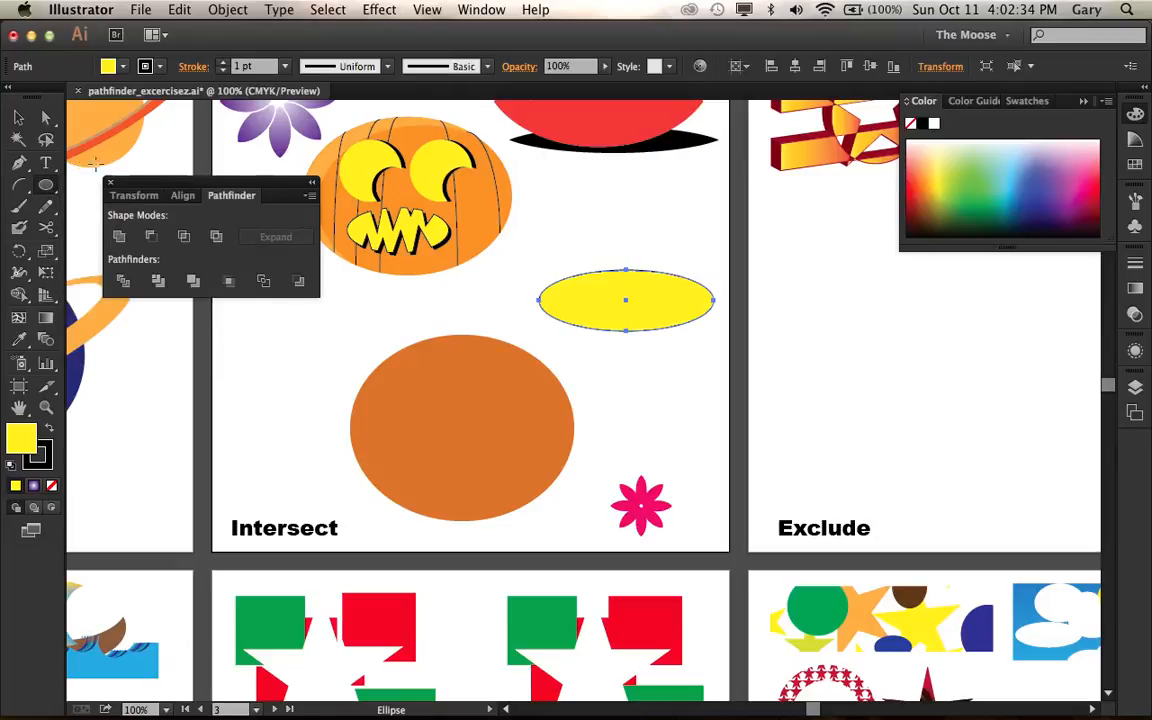
pyautogui.click(48, 462)
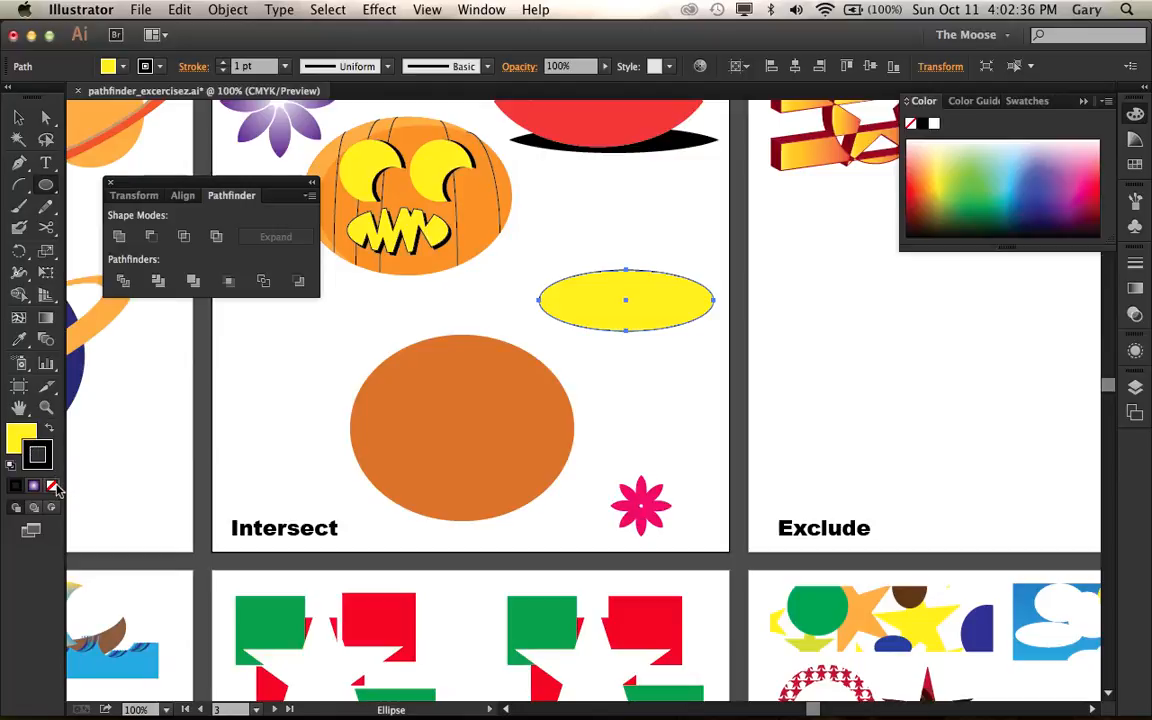
pyautogui.click(53, 486)
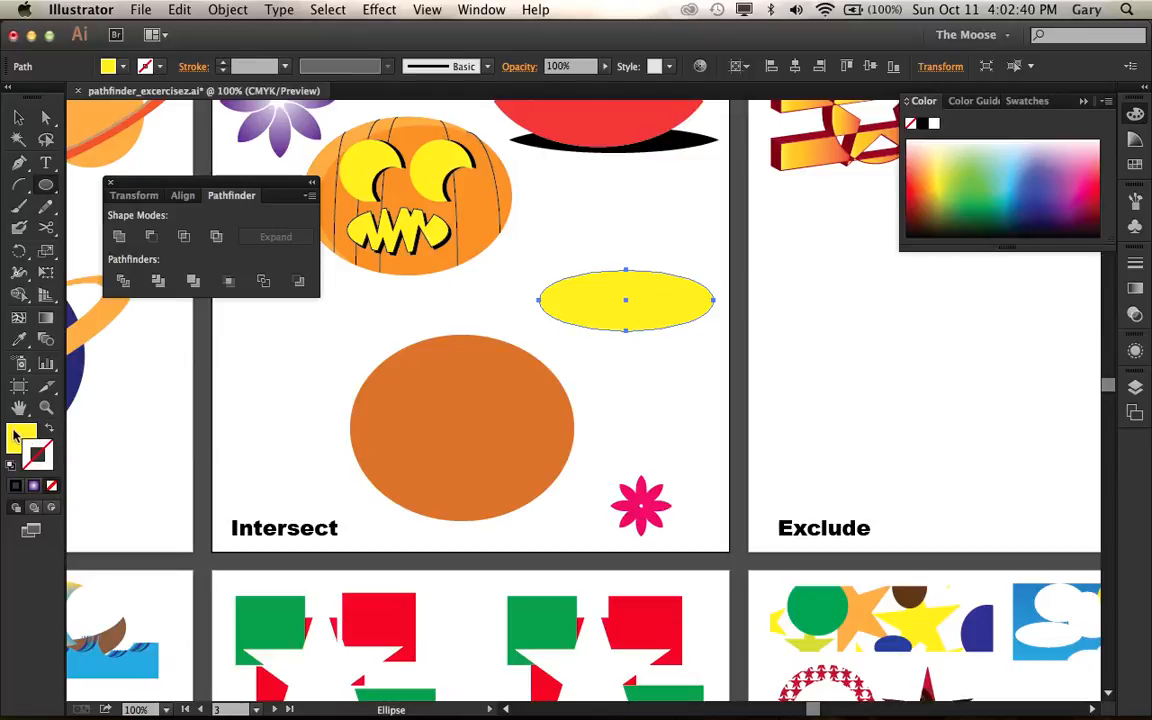
# Step: Try a near-black fill on the flat yellow ellipse and undo it
pyautogui.click(15, 432)
pyautogui.moveTo(1081, 224); pyautogui.dragTo(1037, 225)
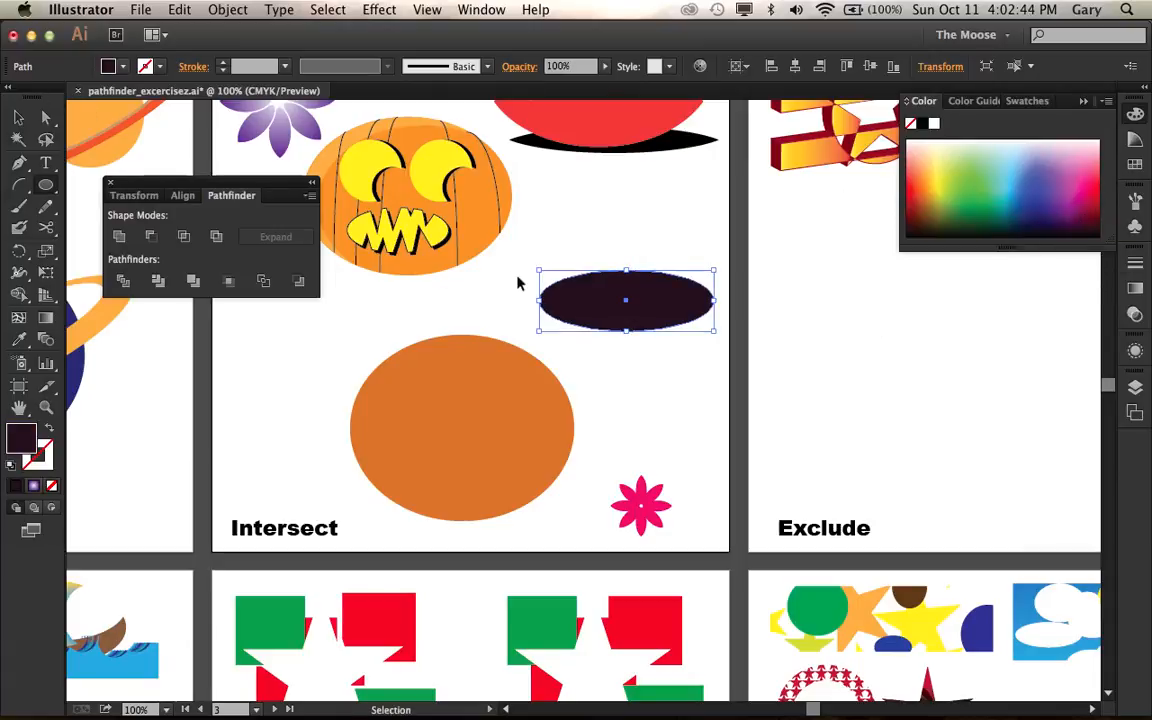
pyautogui.press('super+z')
# Step: Deselect the yellow ellipse and set the Pen tool to draw with no fill and a black stroke
pyautogui.click(18, 117)
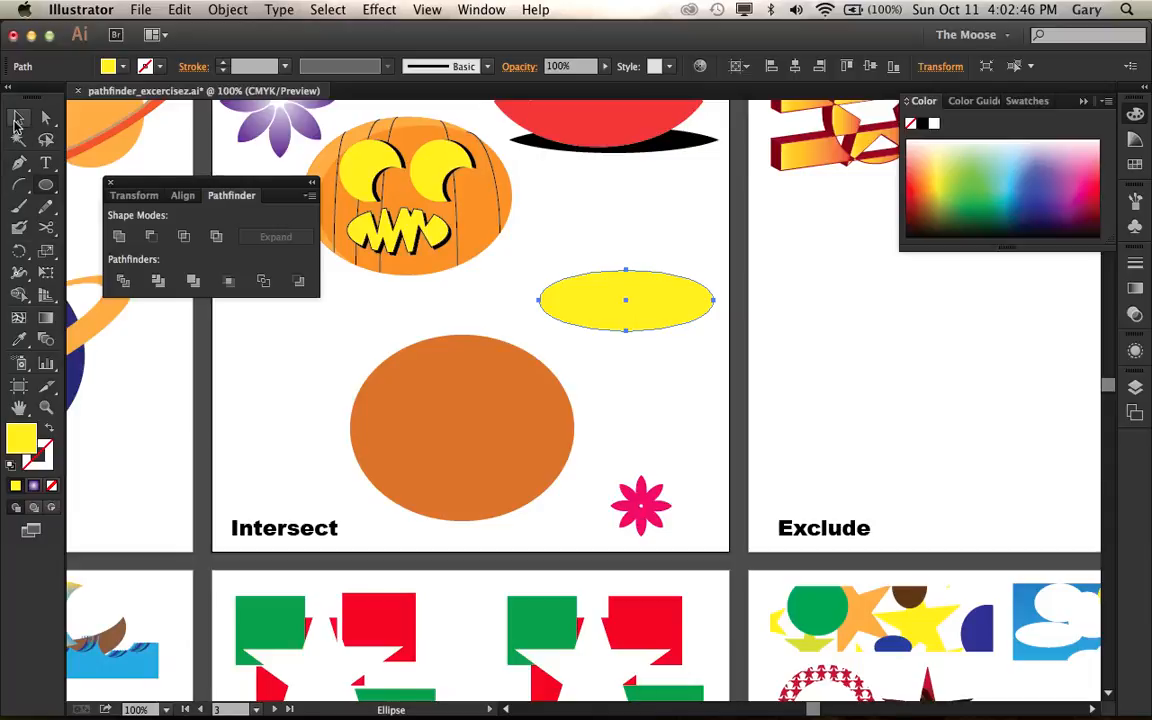
pyautogui.click(610, 261)
pyautogui.click(628, 302)
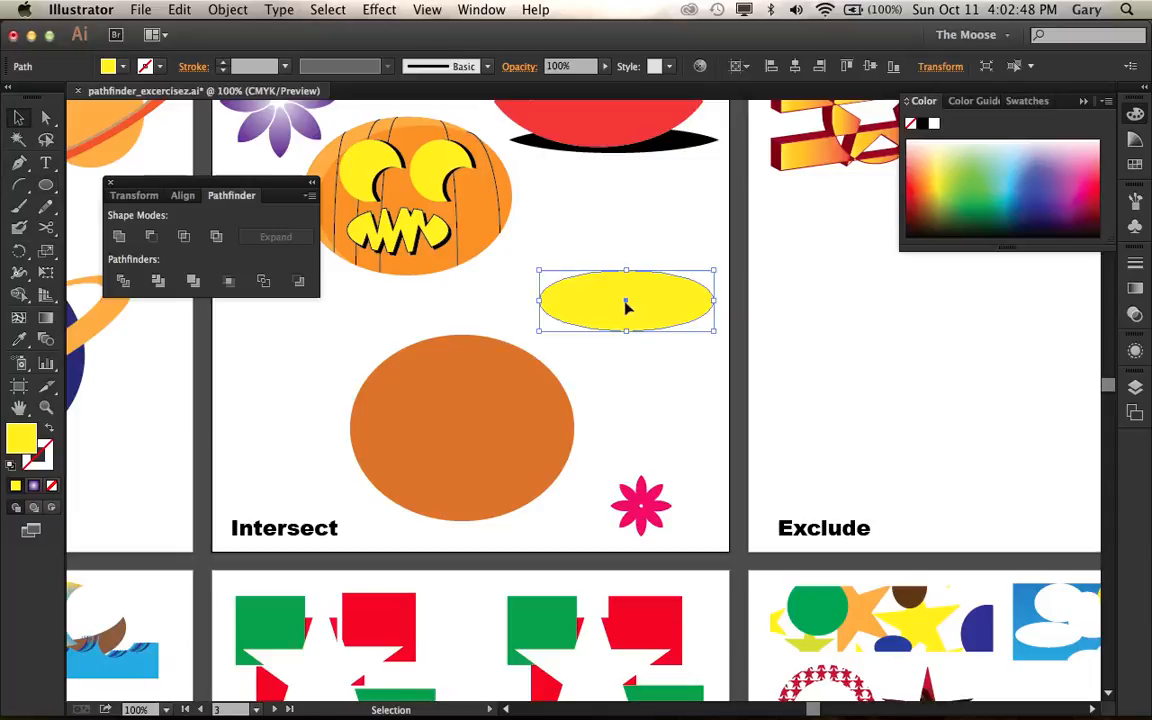
pyautogui.click(583, 261)
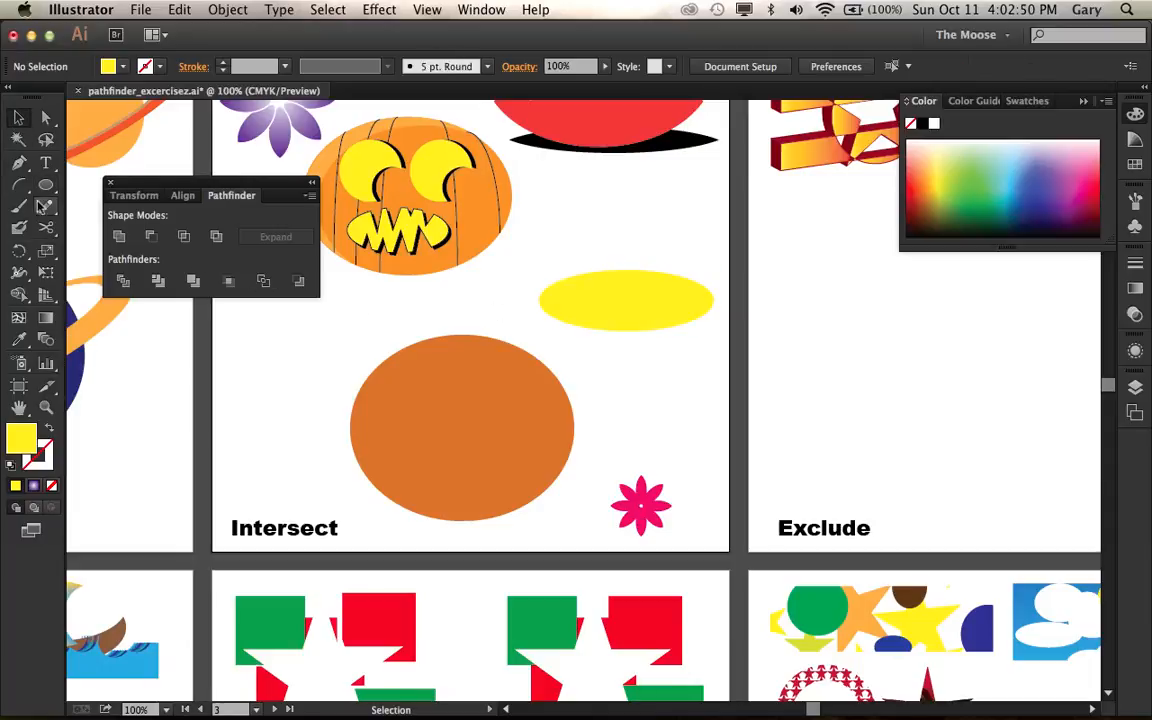
pyautogui.click(18, 162)
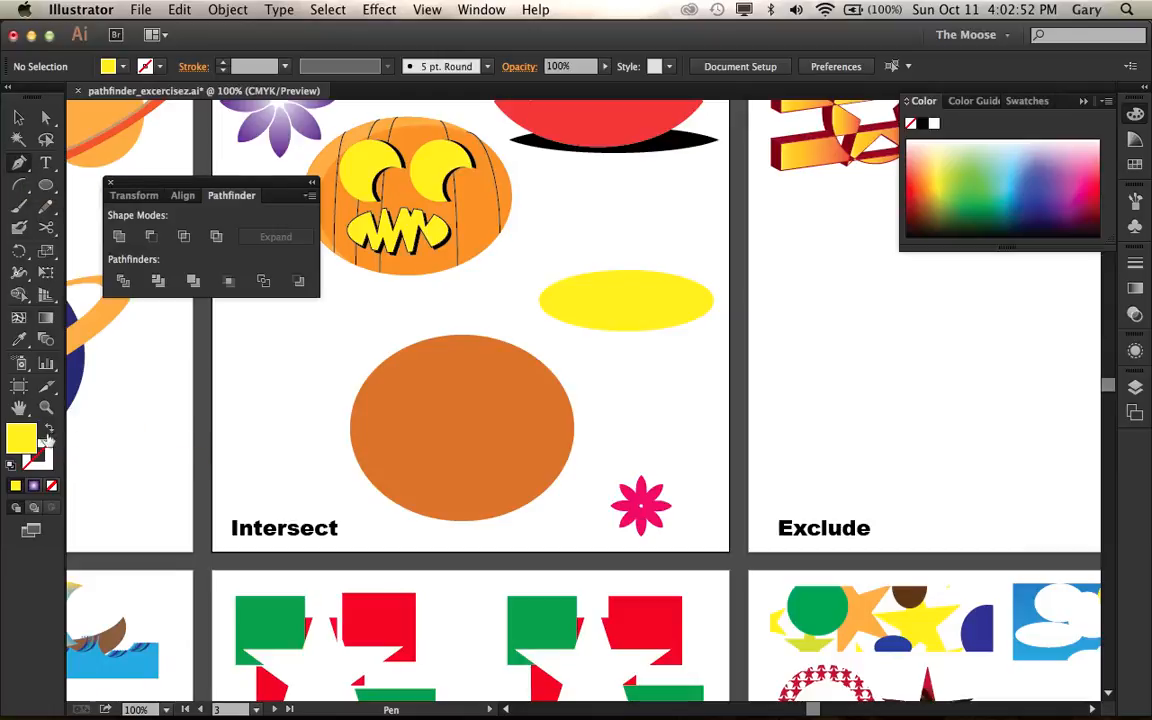
pyautogui.click(48, 430)
pyautogui.click(38, 455)
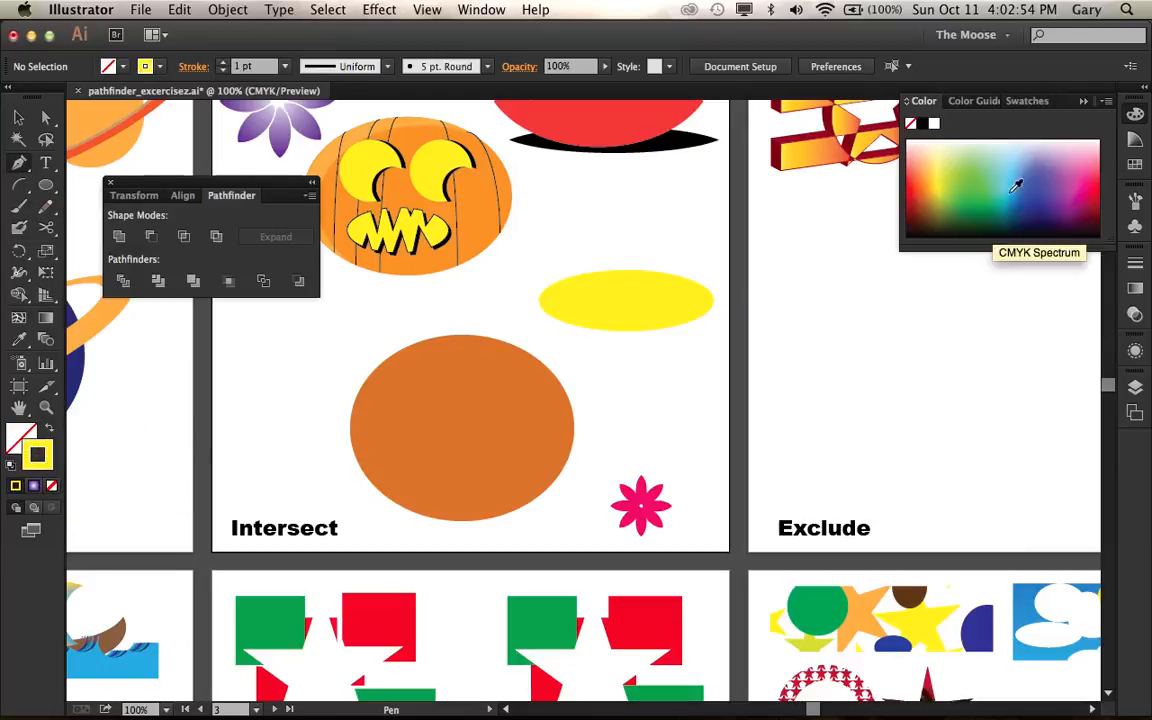
pyautogui.click(922, 123)
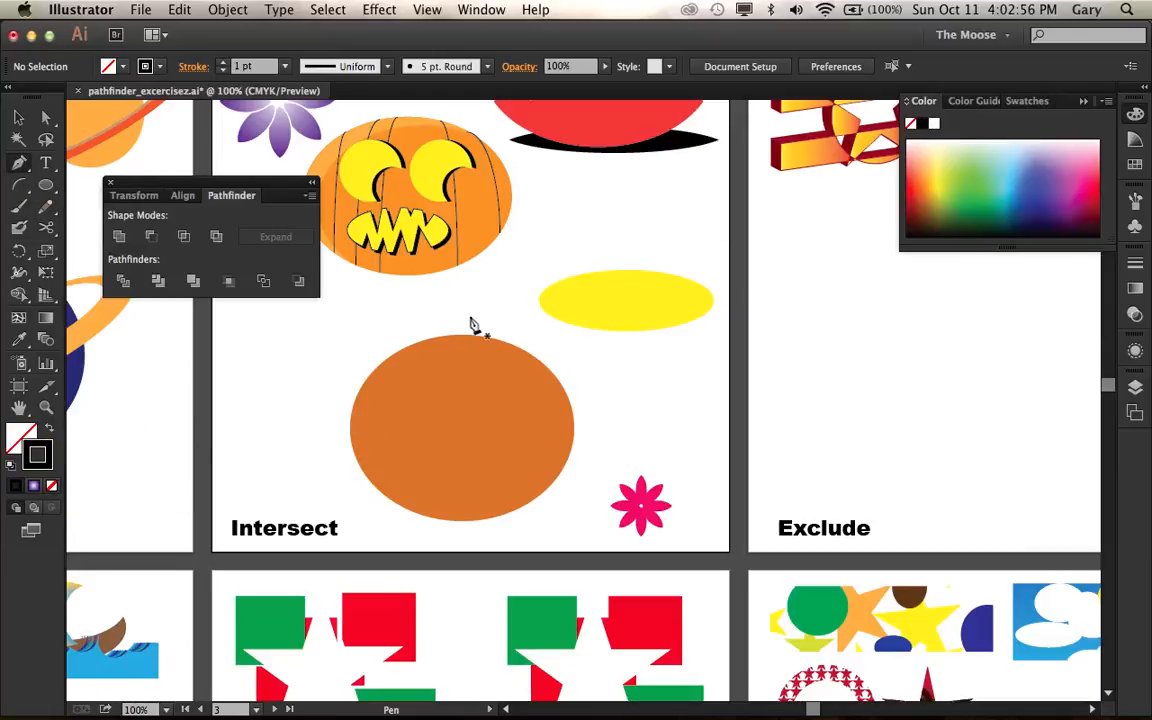
# Step: Draw a zigzag pen path of upper teeth across the yellow ellipse, extending it just past the ellipse's right end
pyautogui.click(551, 268)
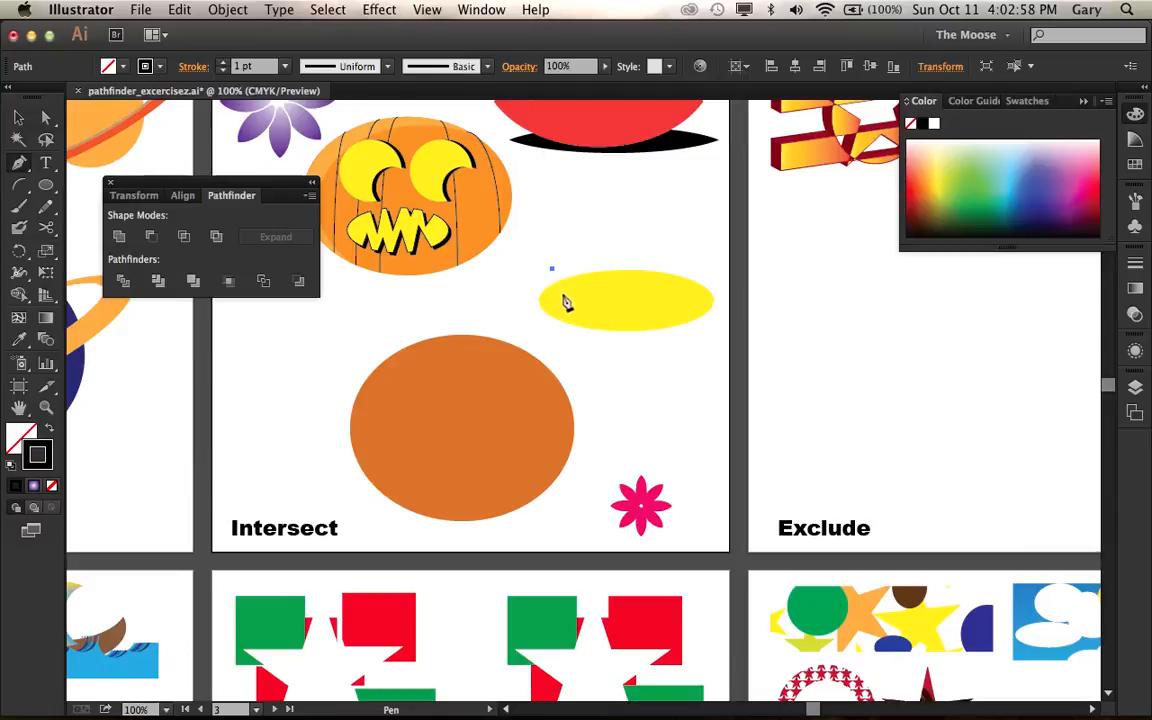
pyautogui.click(566, 303)
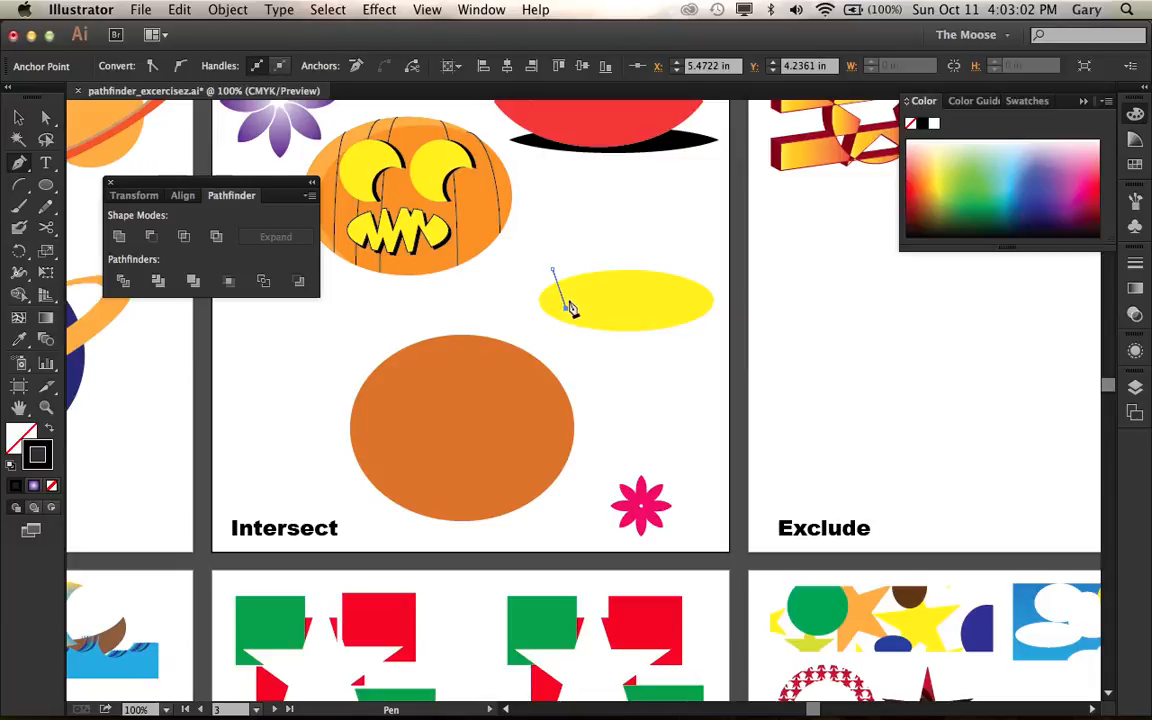
pyautogui.click(577, 264)
pyautogui.click(593, 312)
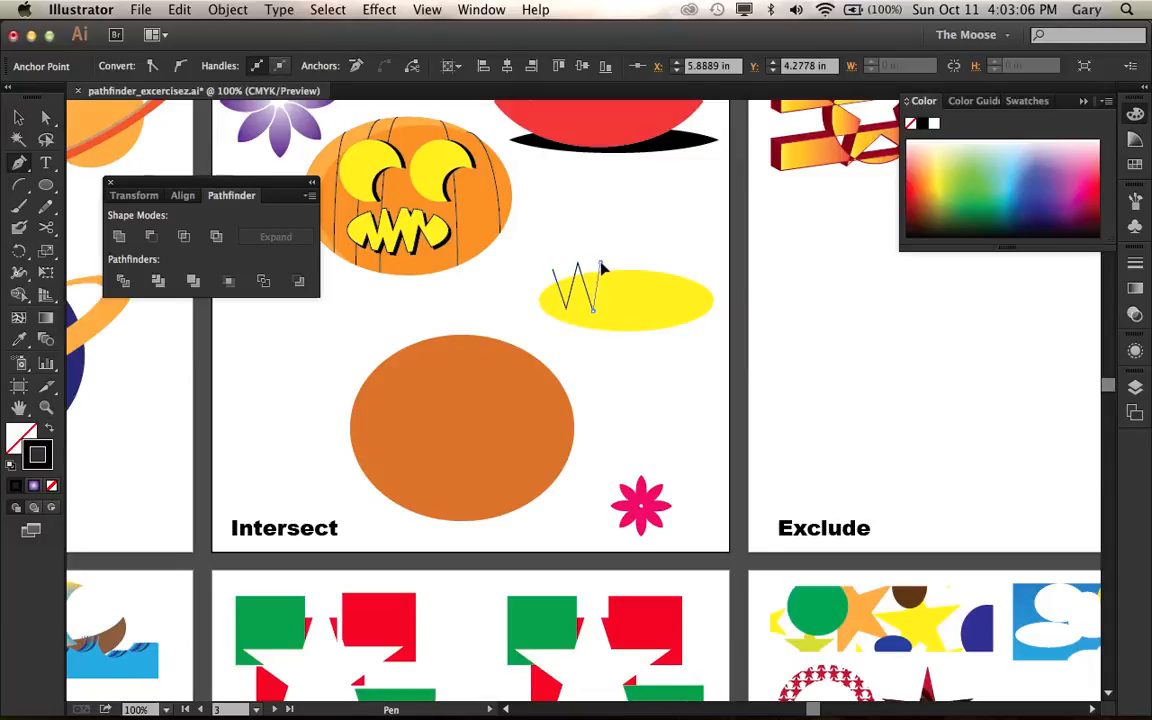
pyautogui.click(599, 263)
pyautogui.click(615, 310)
pyautogui.click(631, 260)
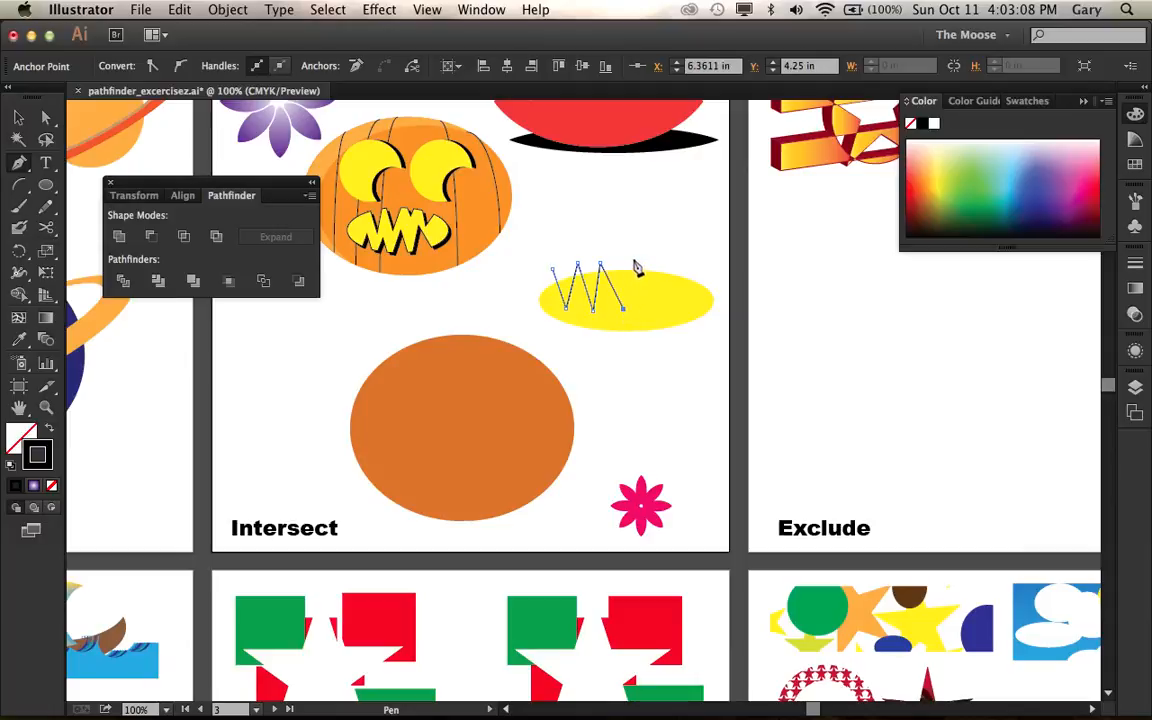
pyautogui.click(647, 310)
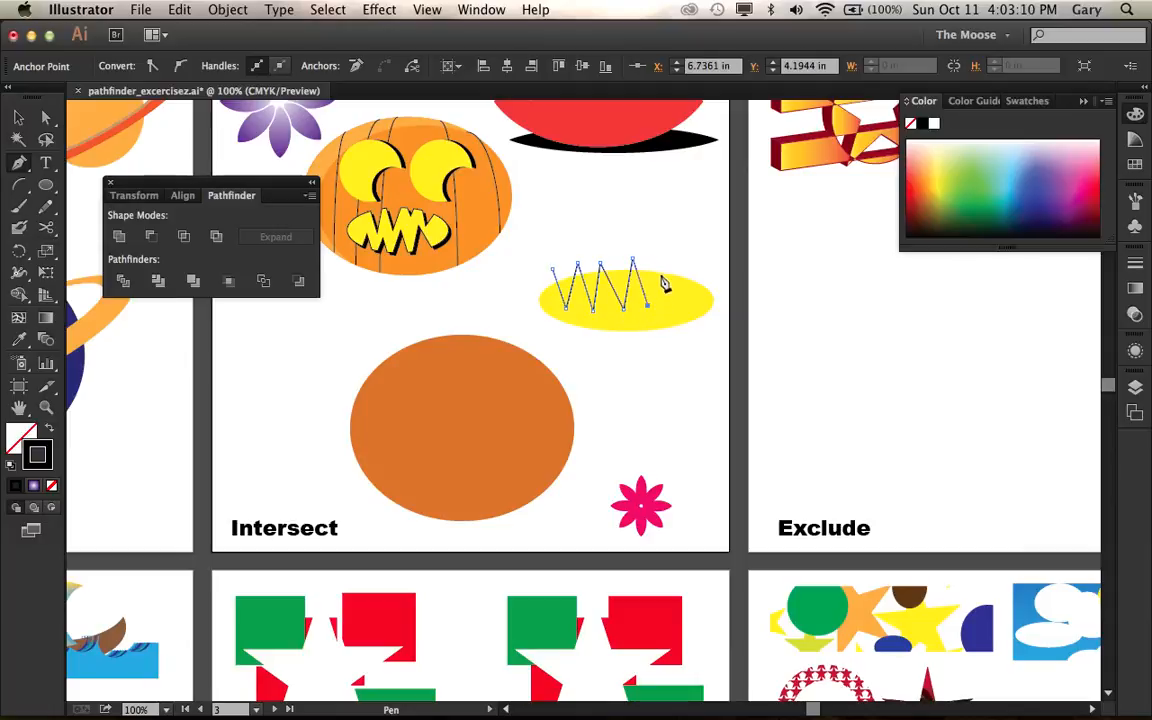
pyautogui.click(658, 252)
pyautogui.click(666, 306)
pyautogui.click(675, 251)
pyautogui.click(689, 298)
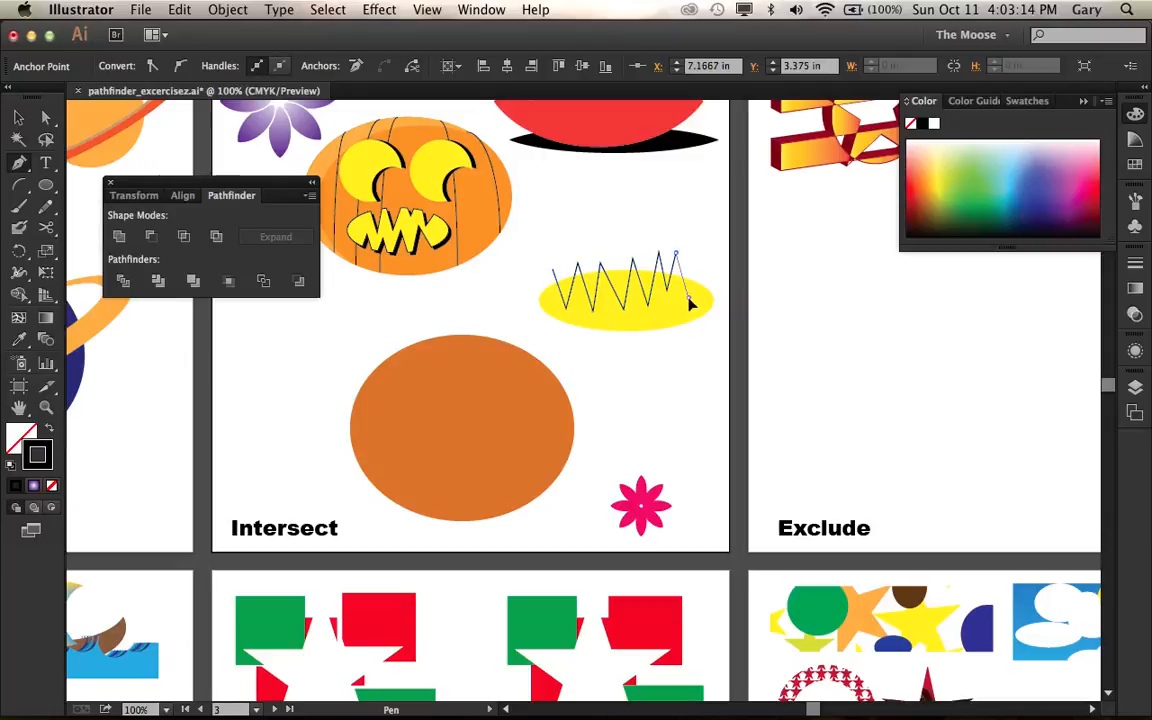
pyautogui.click(693, 262)
pyautogui.click(719, 287)
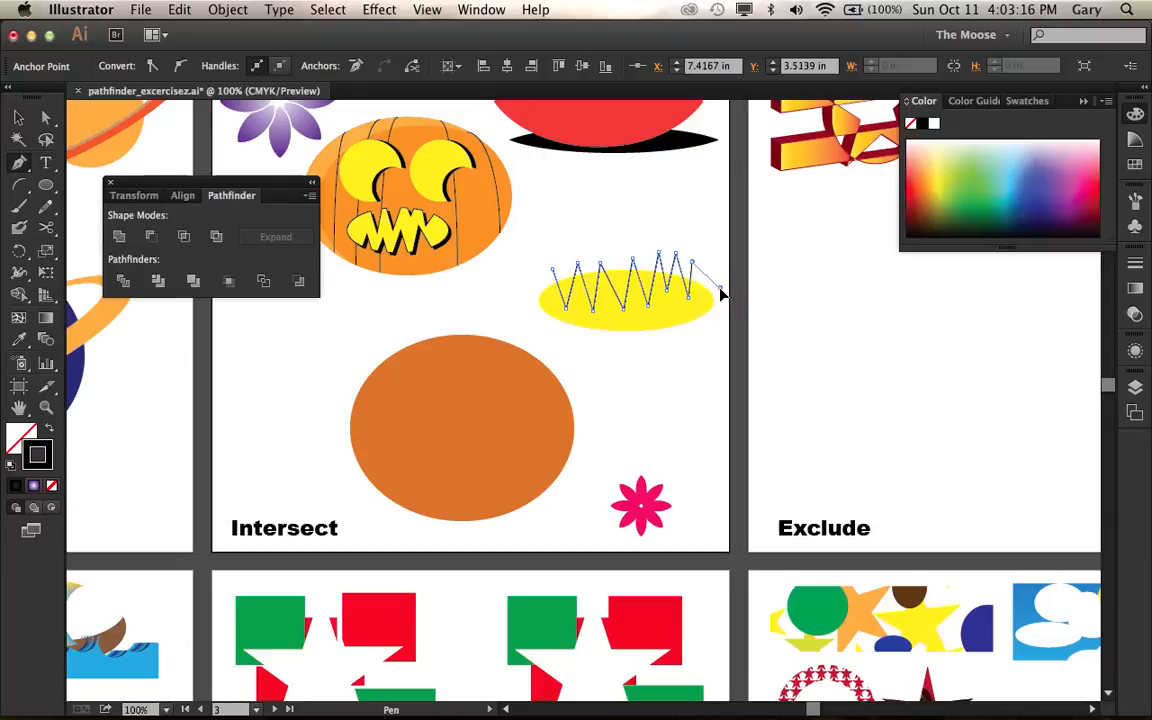
# Step: Continue the path back as a zigzag of lower teeth, go around the ellipse's left end and close it at the starting point
pyautogui.click(711, 342)
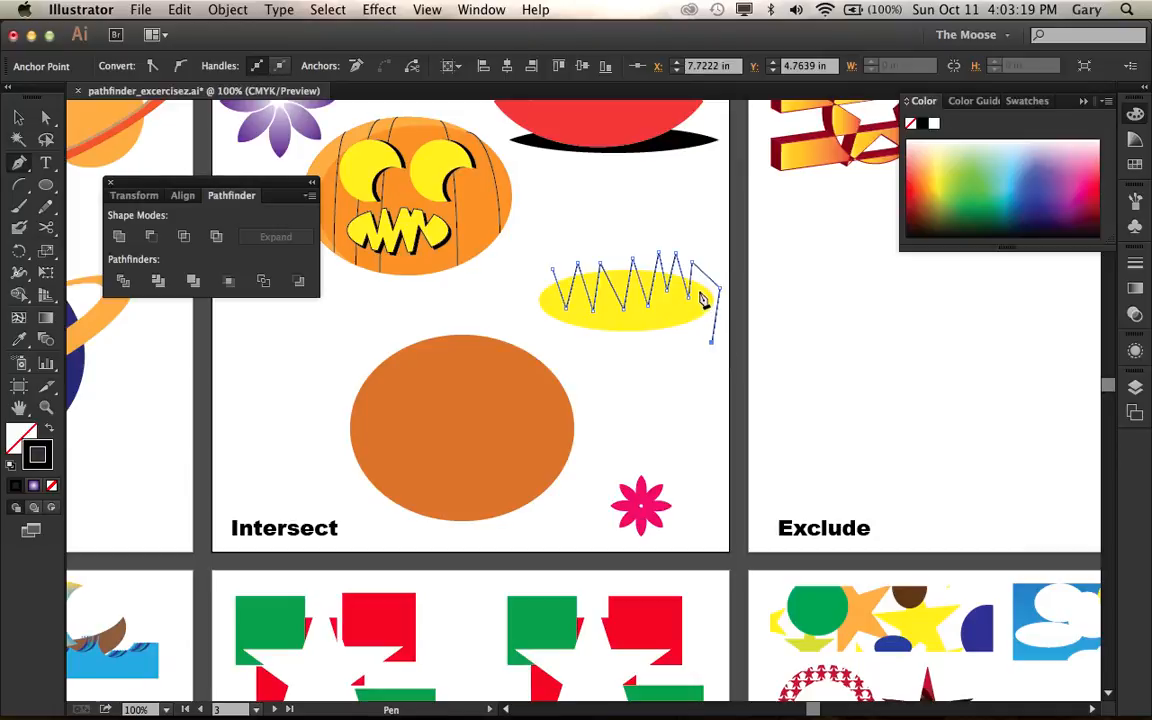
pyautogui.click(687, 346)
pyautogui.click(676, 298)
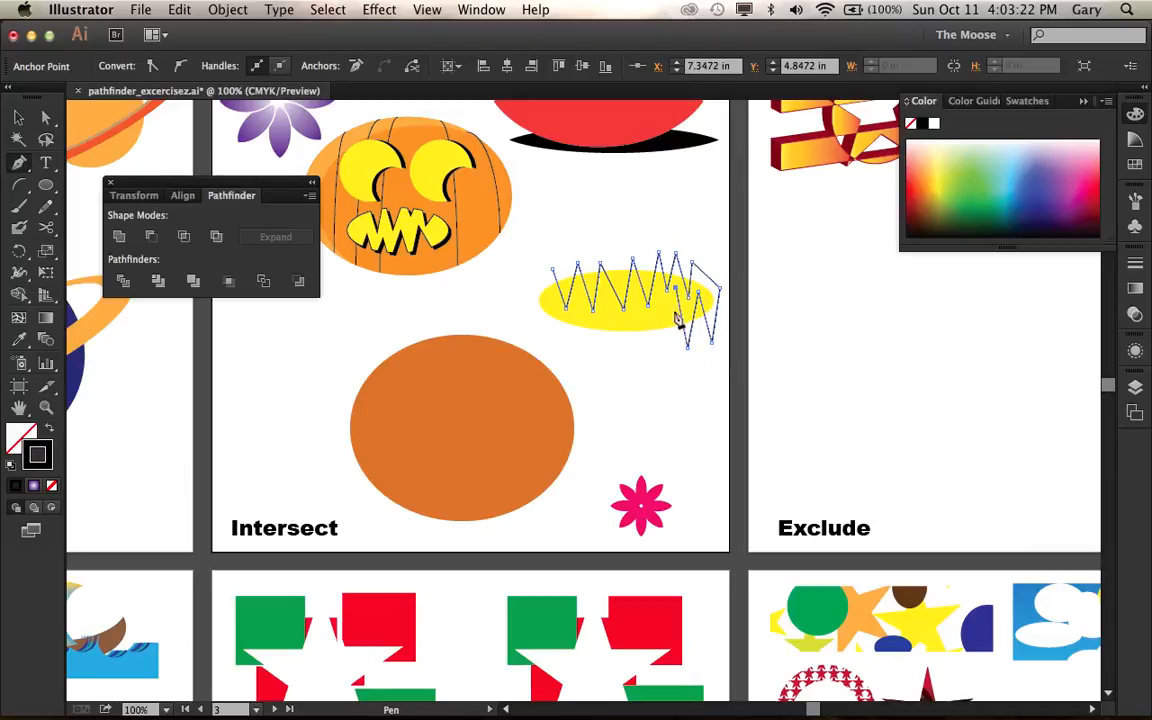
pyautogui.click(662, 356)
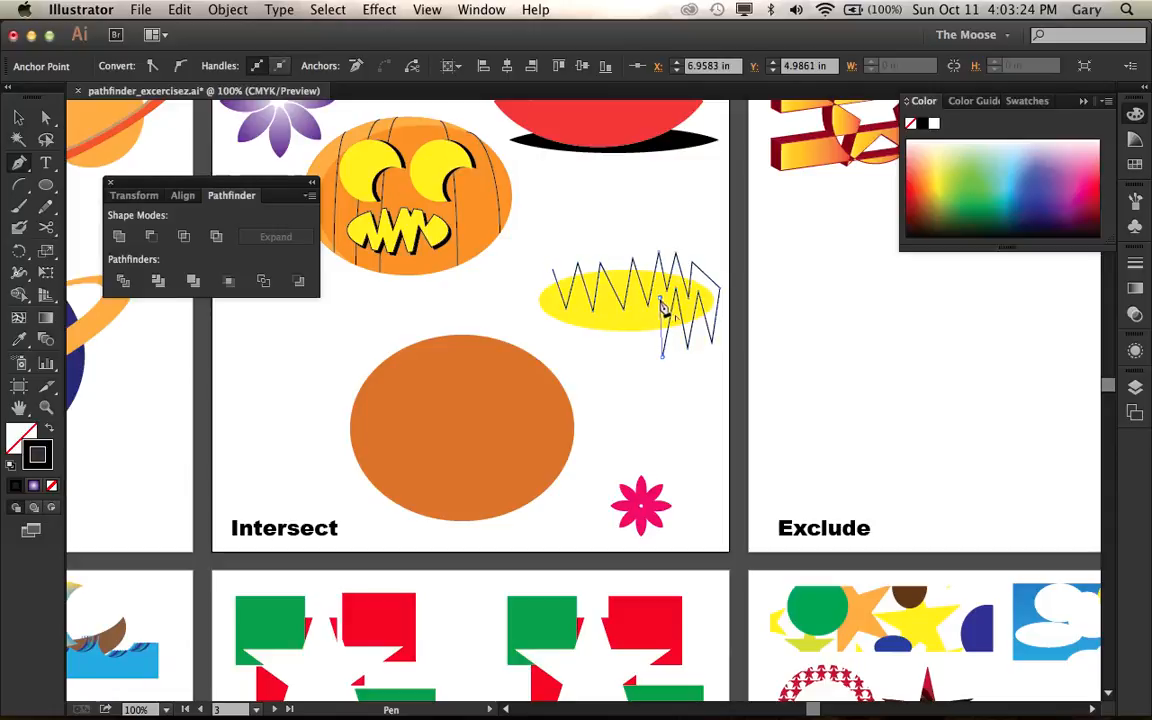
pyautogui.click(641, 354)
pyautogui.click(638, 310)
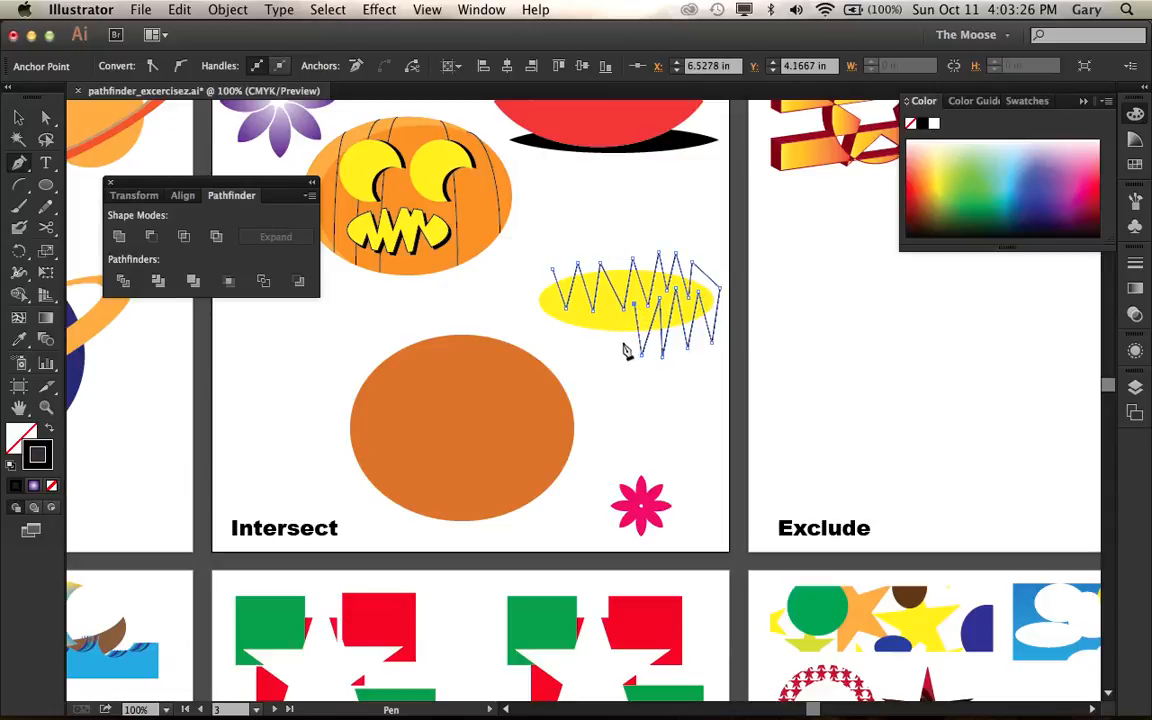
pyautogui.click(615, 345)
pyautogui.click(607, 310)
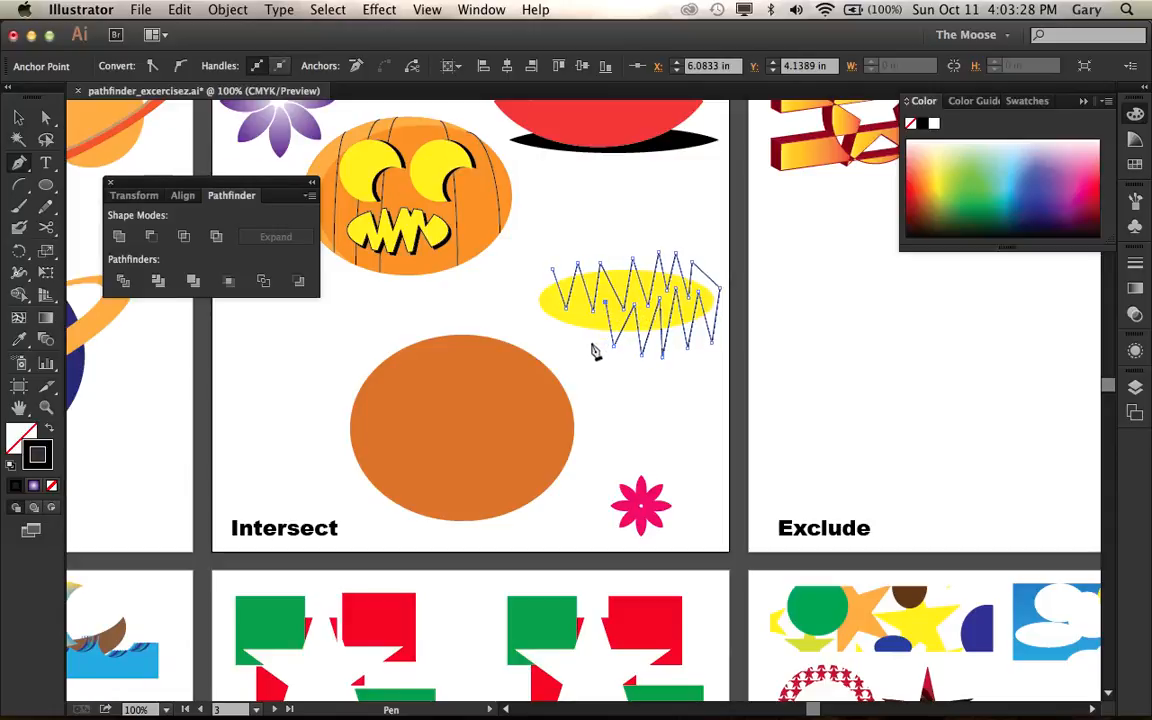
pyautogui.click(590, 342)
pyautogui.click(577, 303)
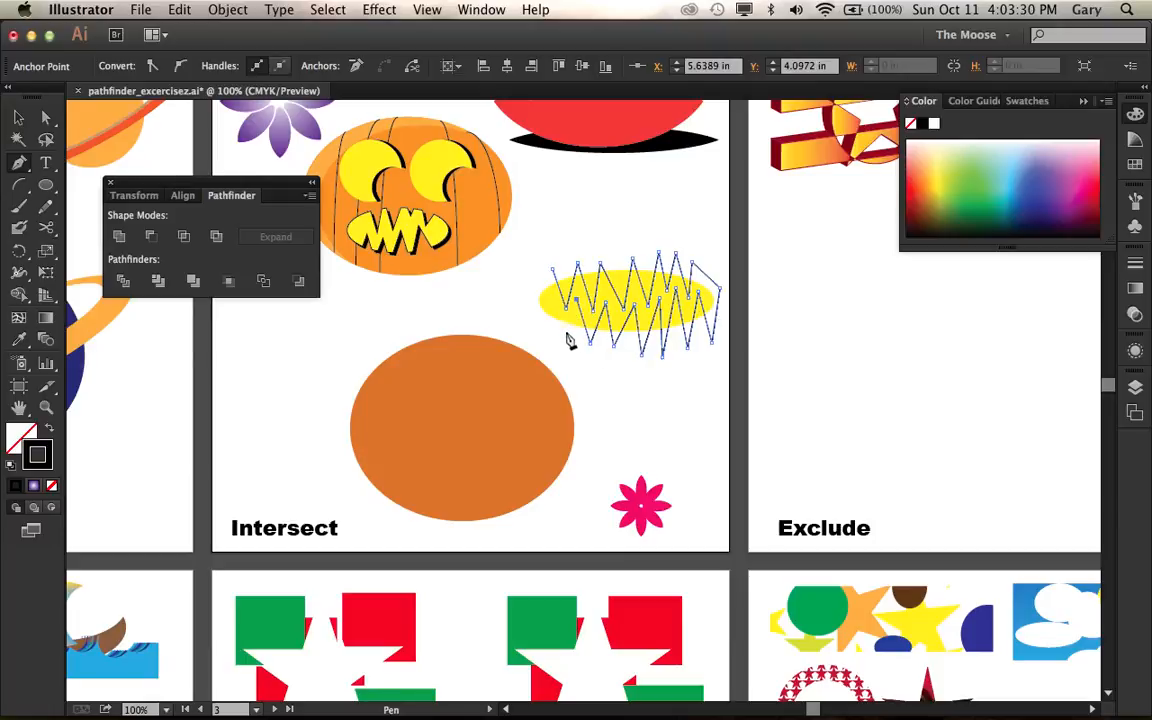
pyautogui.click(564, 336)
pyautogui.click(555, 302)
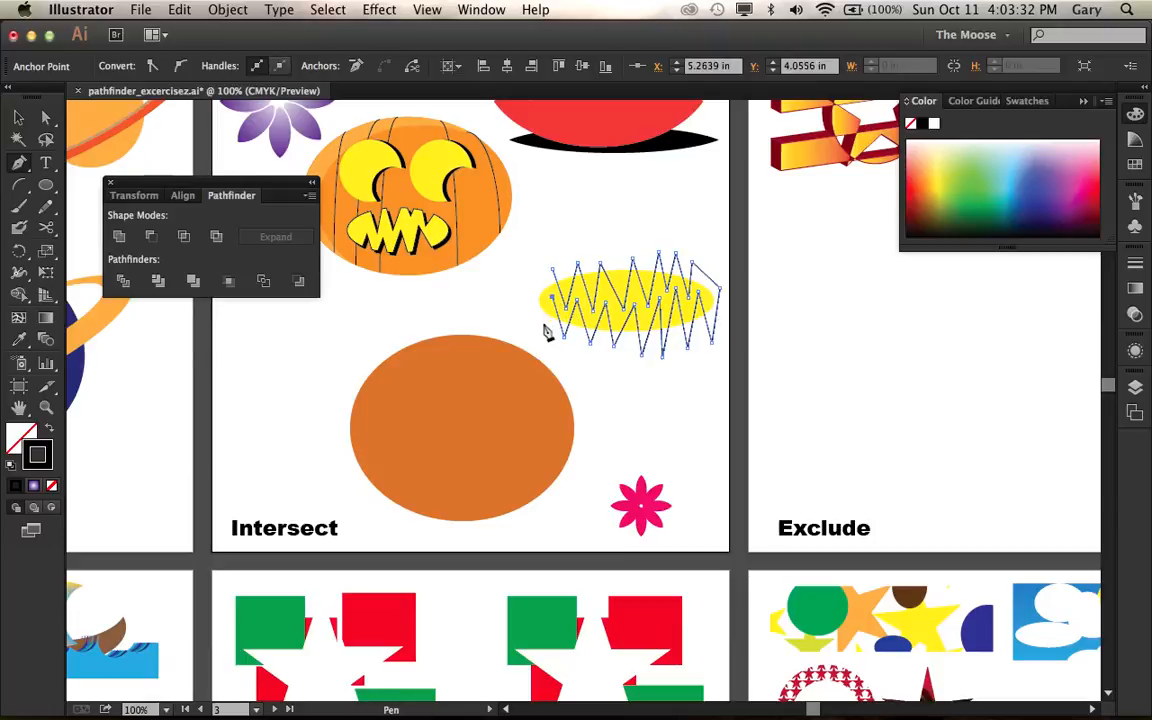
pyautogui.click(540, 323)
pyautogui.click(516, 294)
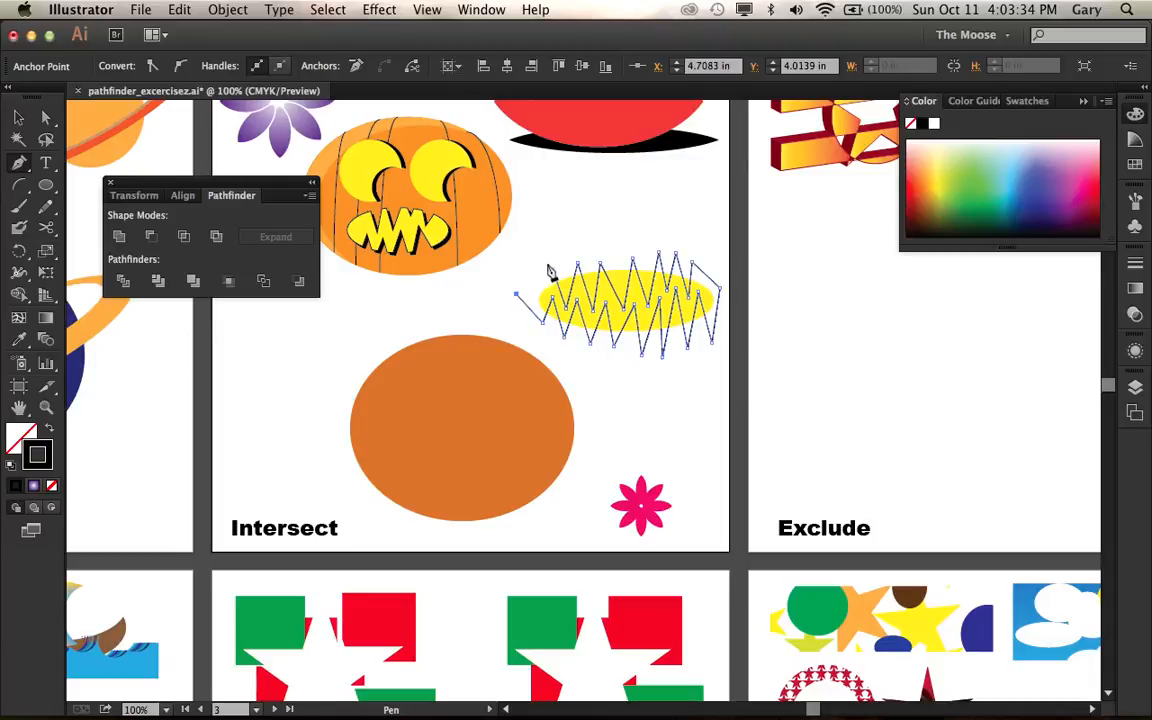
pyautogui.click(552, 269)
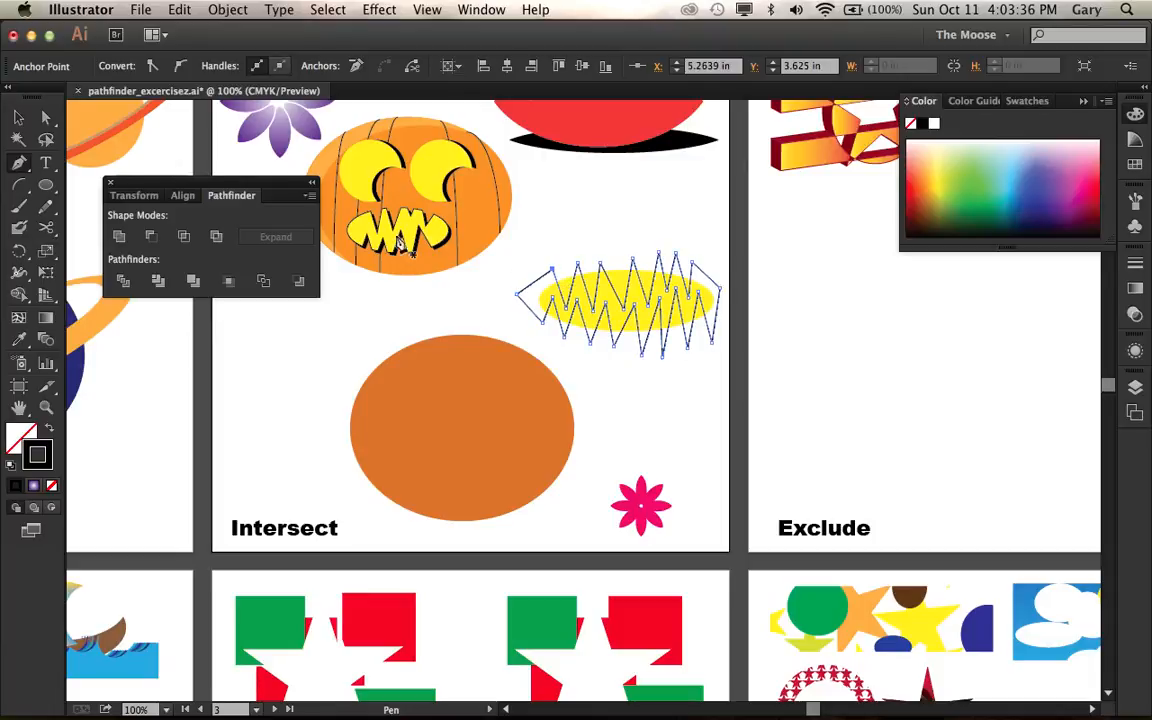
# Step: Deselect the closed zigzag path and check the artwork in Outline view, returning to Preview
pyautogui.click(18, 115)
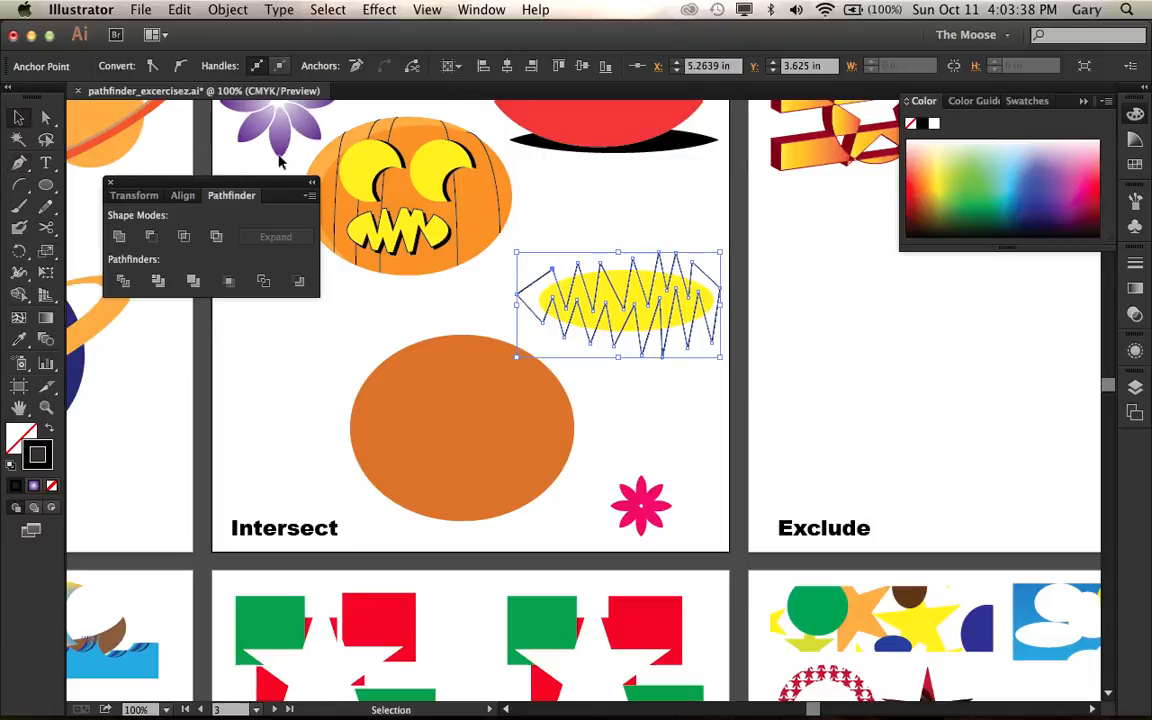
pyautogui.click(566, 218)
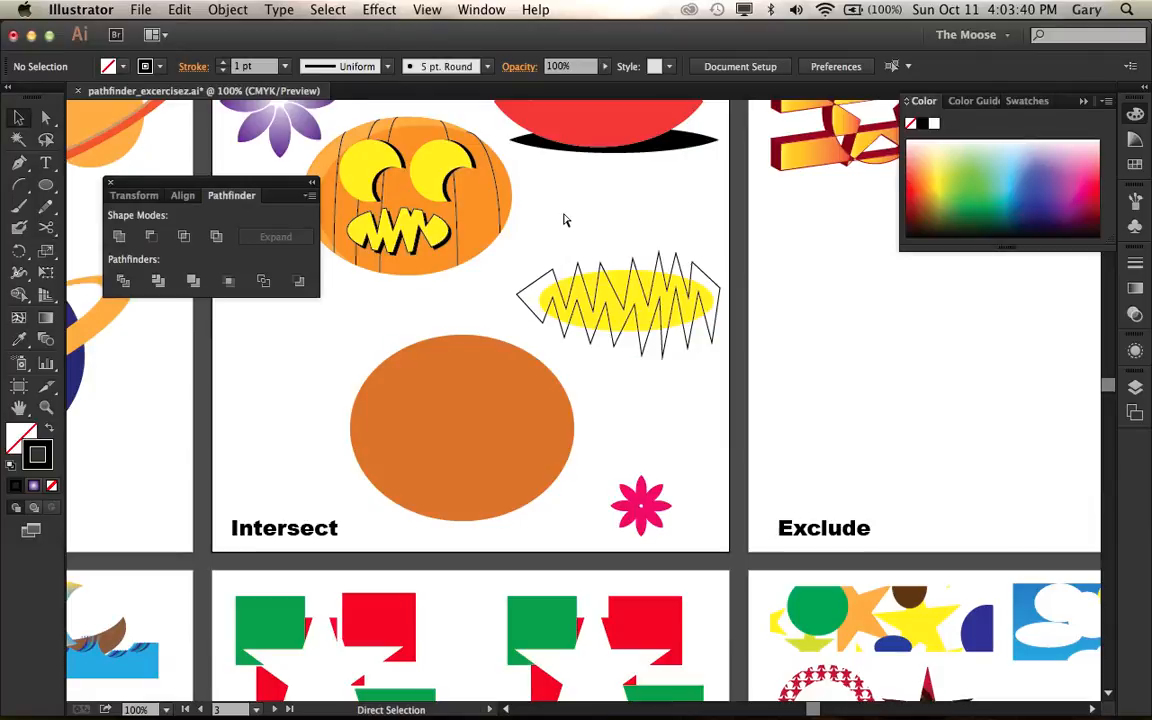
pyautogui.press('super+y')
pyautogui.press('super+y')
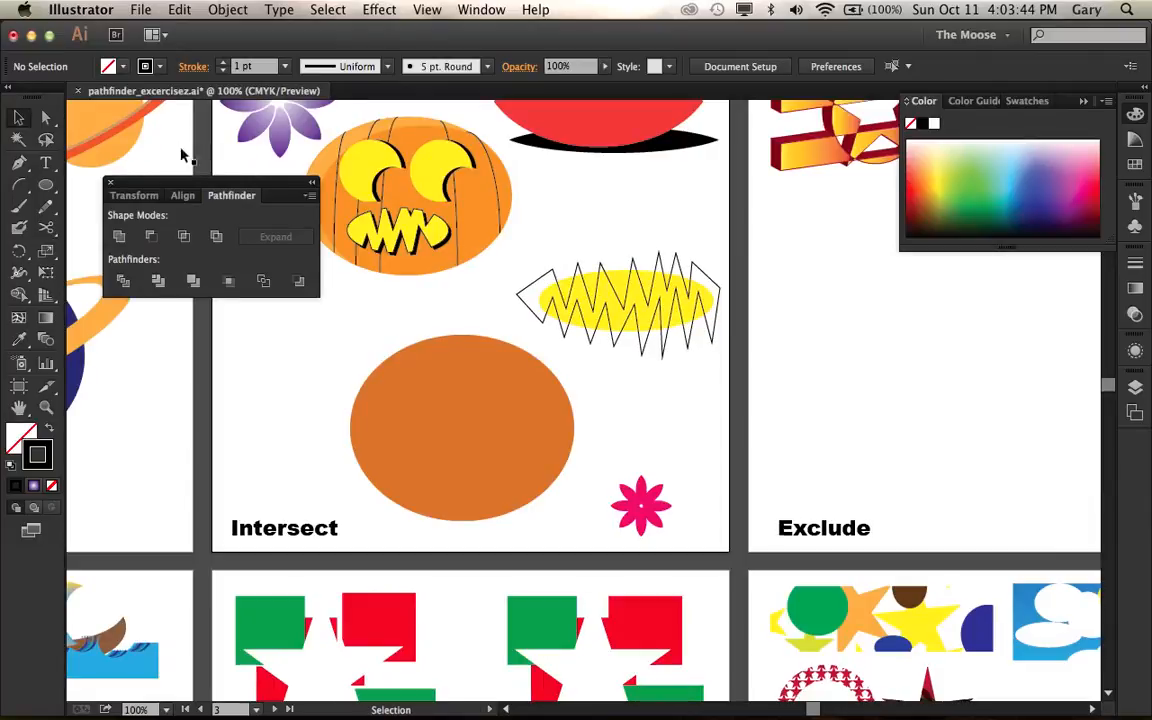
pyautogui.moveTo(526, 237); pyautogui.dragTo(738, 330)
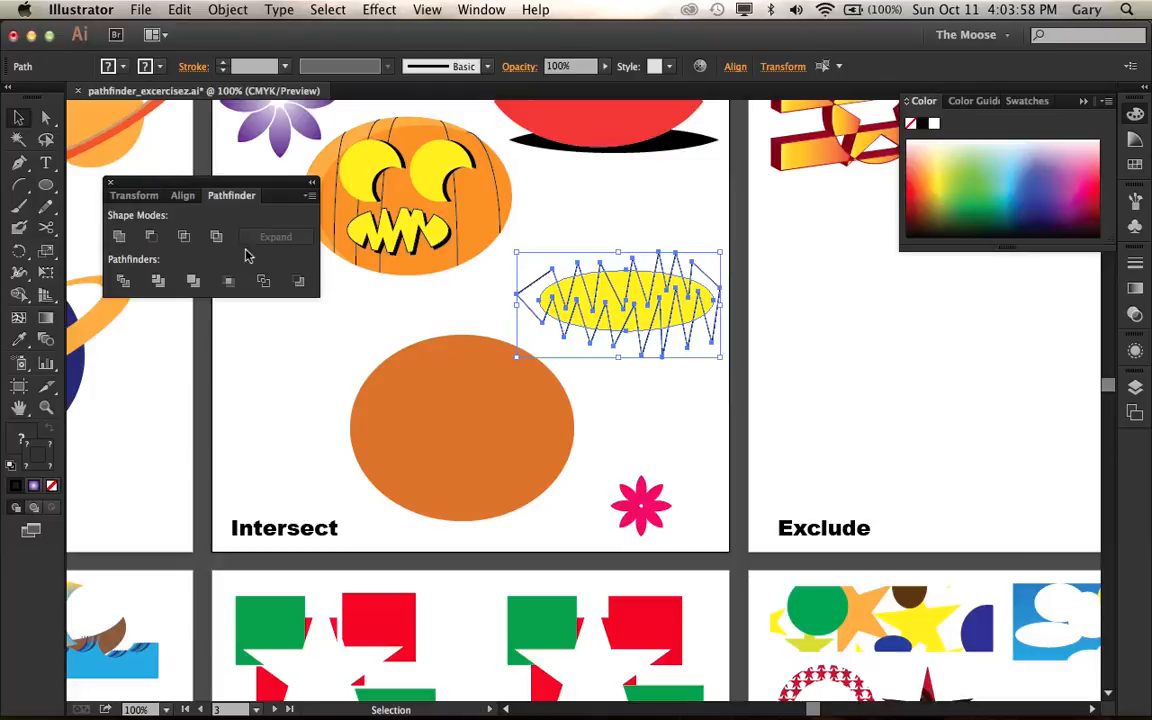
pyautogui.click(185, 237)
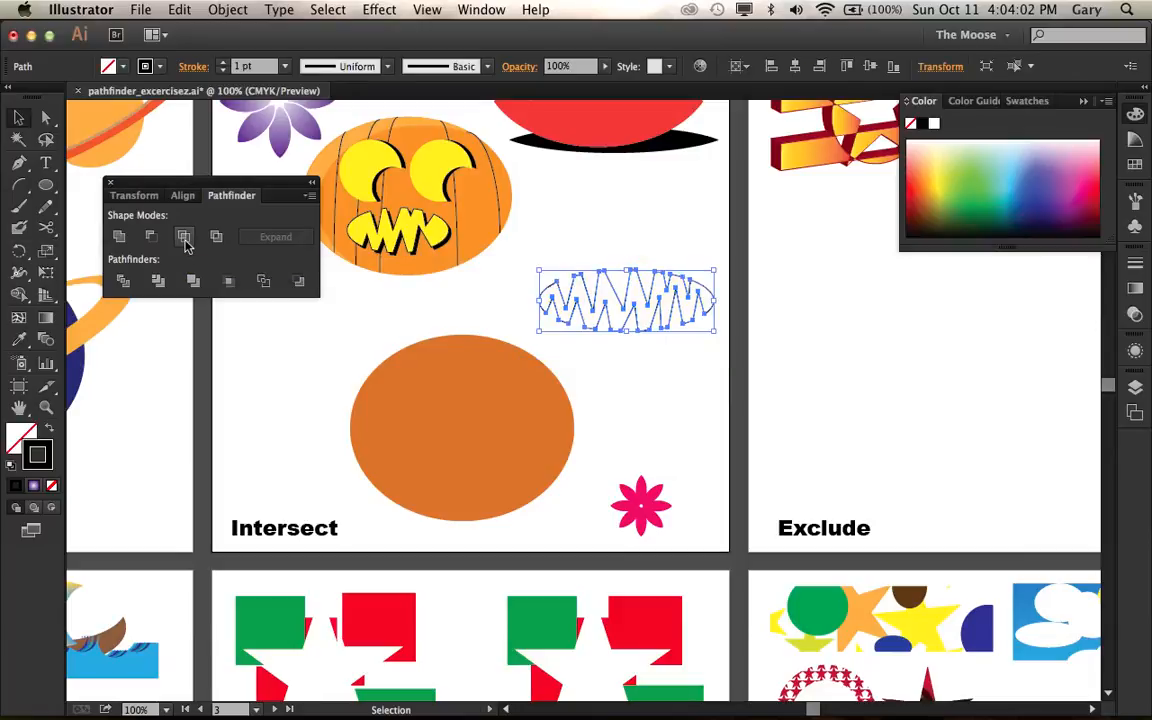
pyautogui.press('super+z')
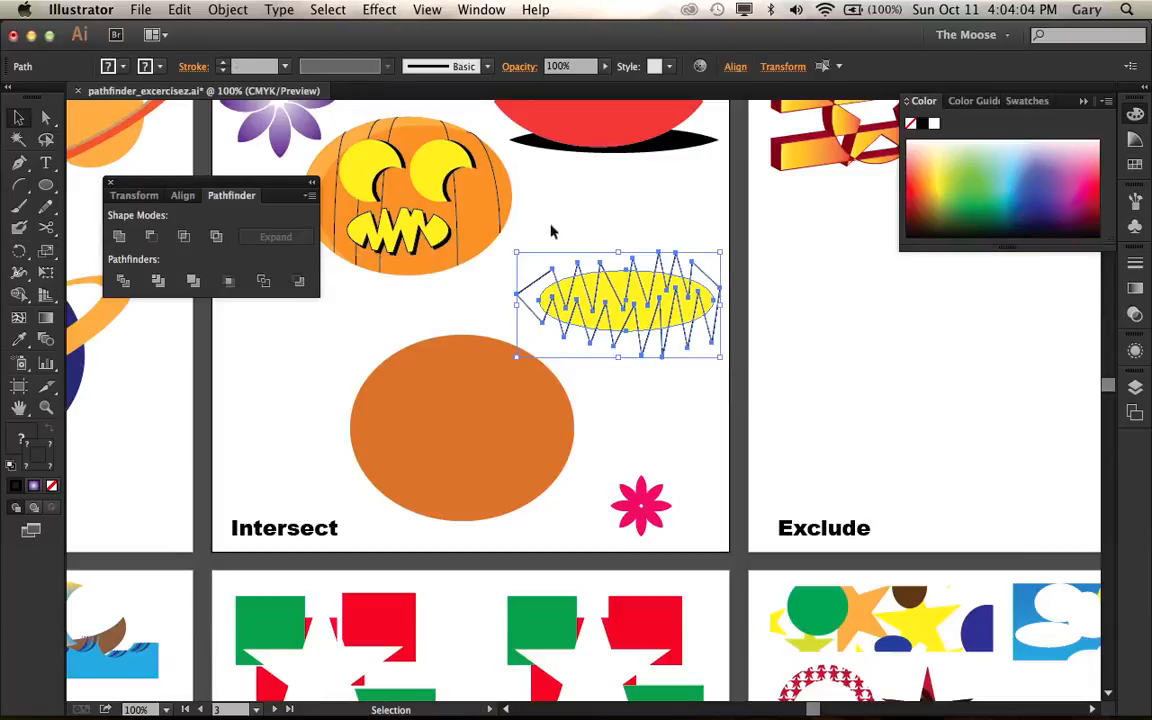
pyautogui.click(624, 228)
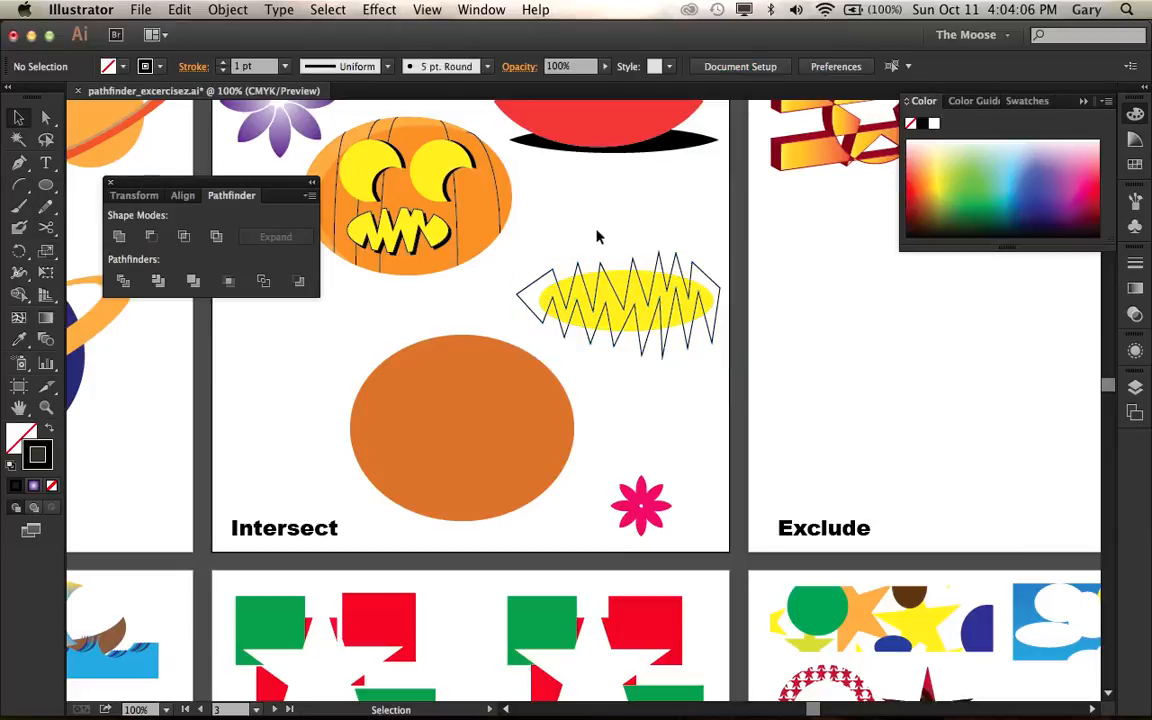
# Step: Intersect the closed zigzag path with the yellow ellipse, leaving only the toothed mouth shape
pyautogui.moveTo(536, 208); pyautogui.dragTo(598, 328)
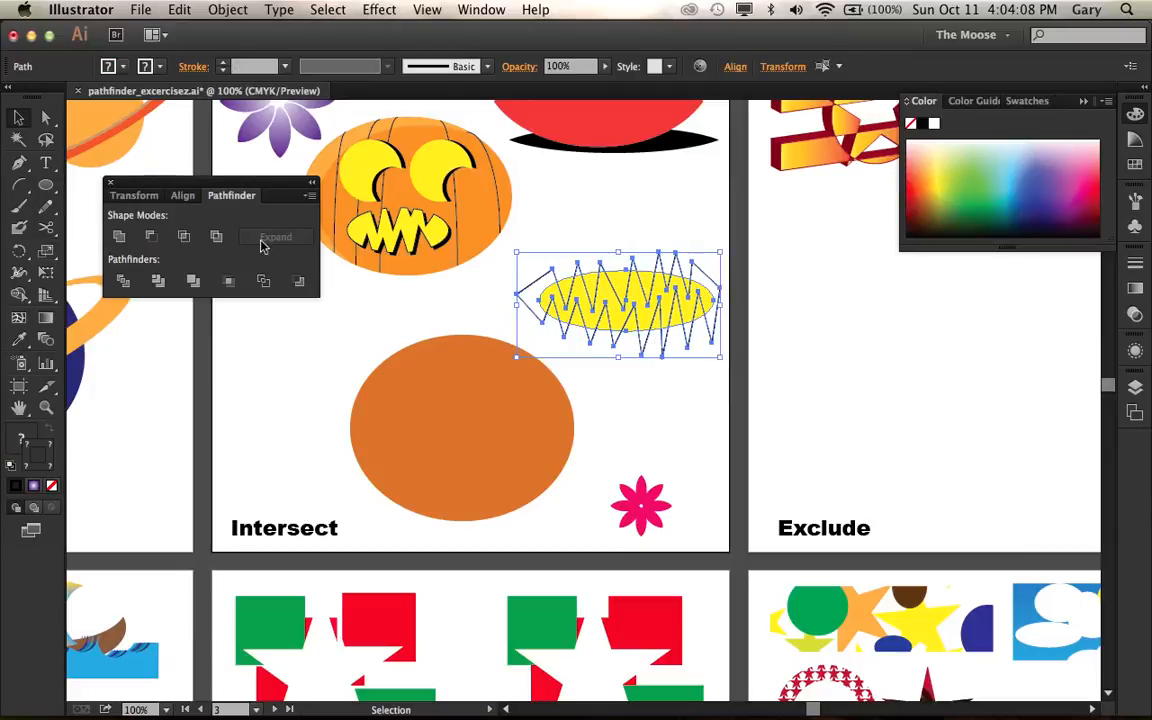
pyautogui.click(186, 237)
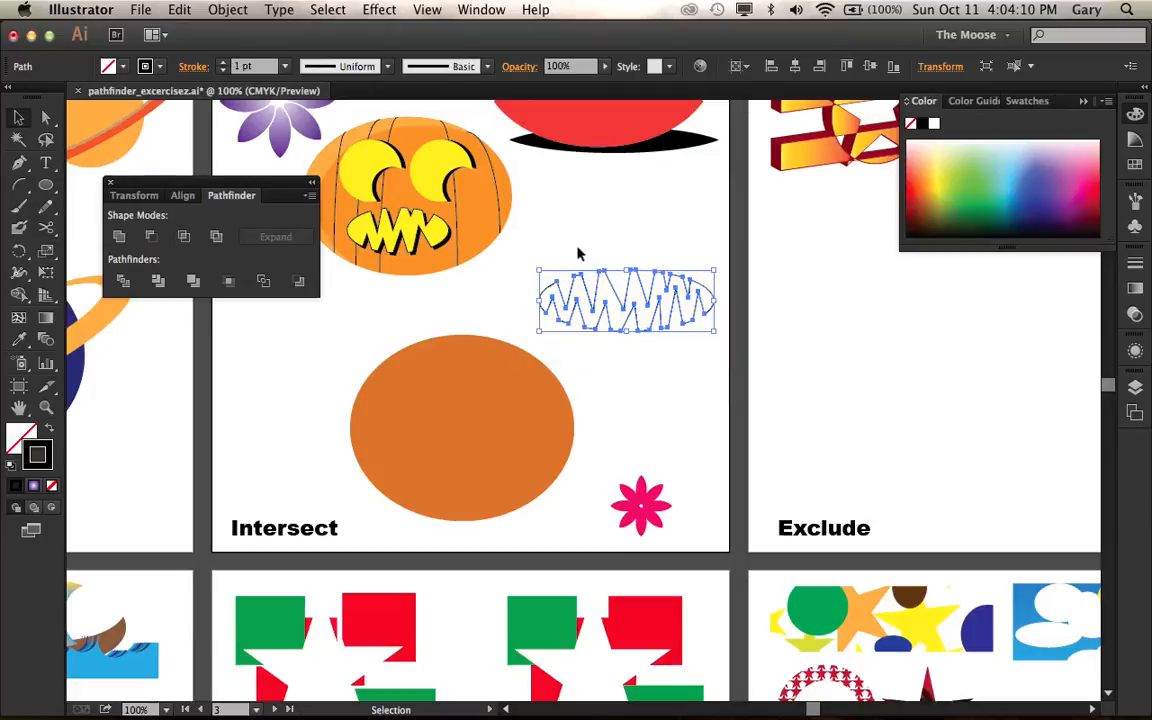
pyautogui.click(613, 243)
pyautogui.click(638, 271)
pyautogui.click(614, 222)
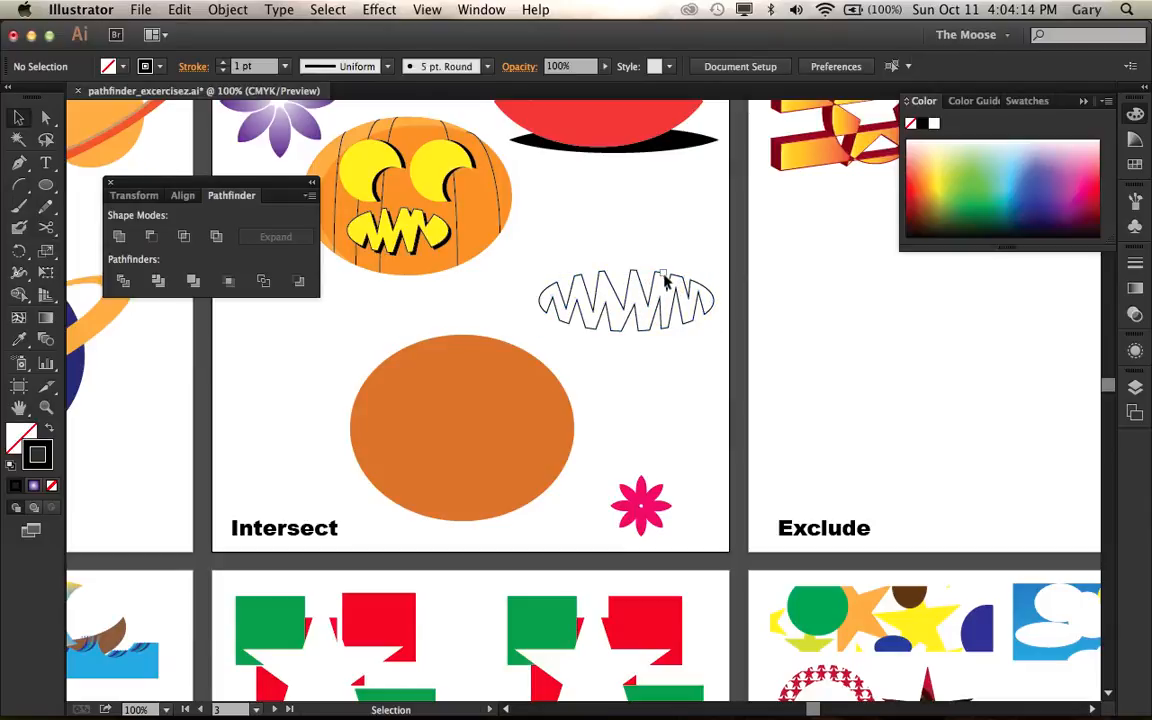
pyautogui.click(664, 282)
pyautogui.click(668, 248)
# Step: Fill the toothed mouth shape with a yellow swatch and place it on the lower half of the orange ellipse
pyautogui.click(663, 278)
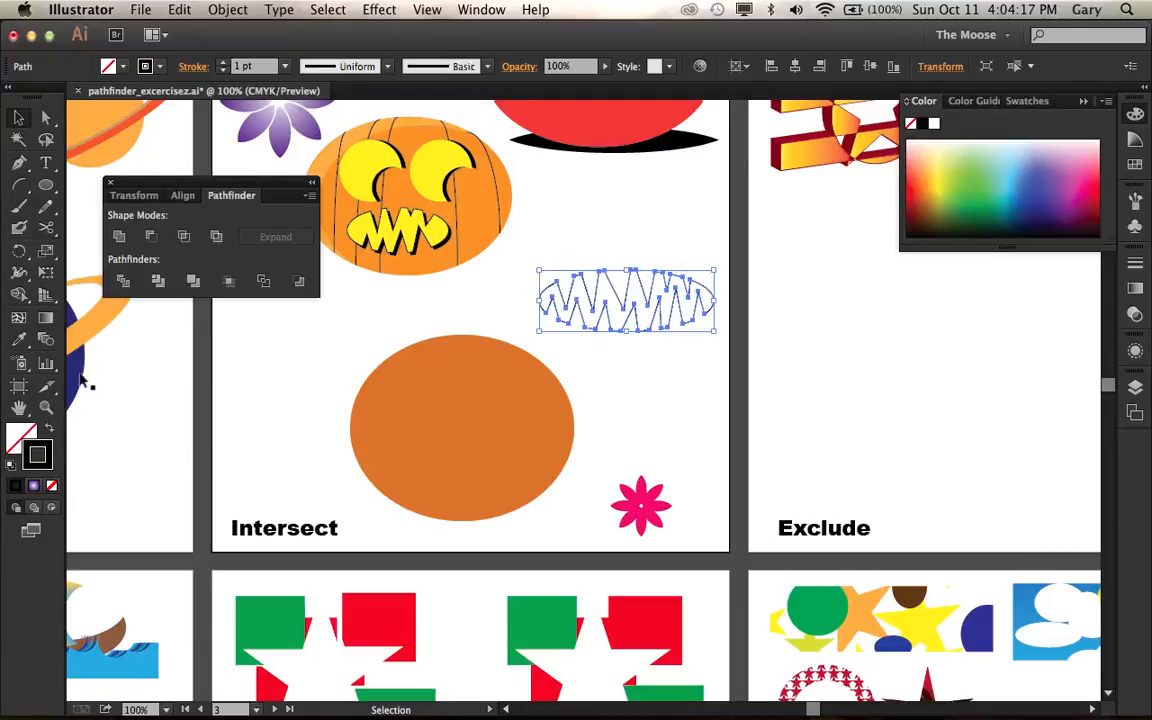
pyautogui.click(27, 433)
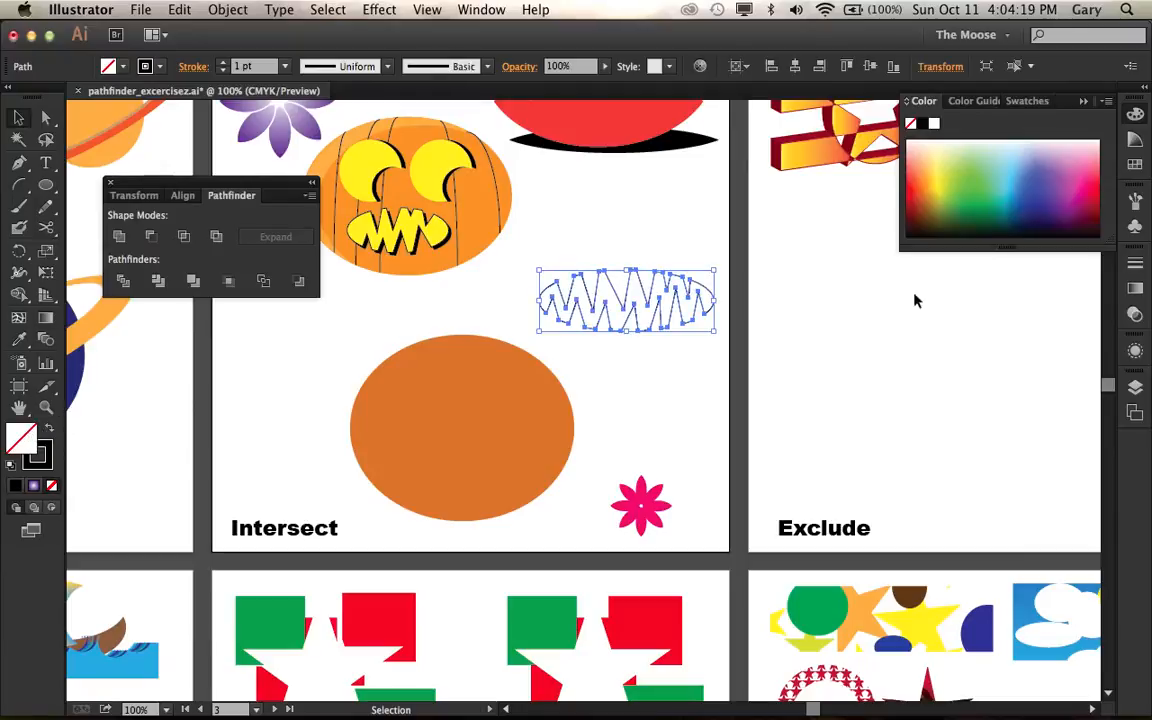
pyautogui.click(948, 182)
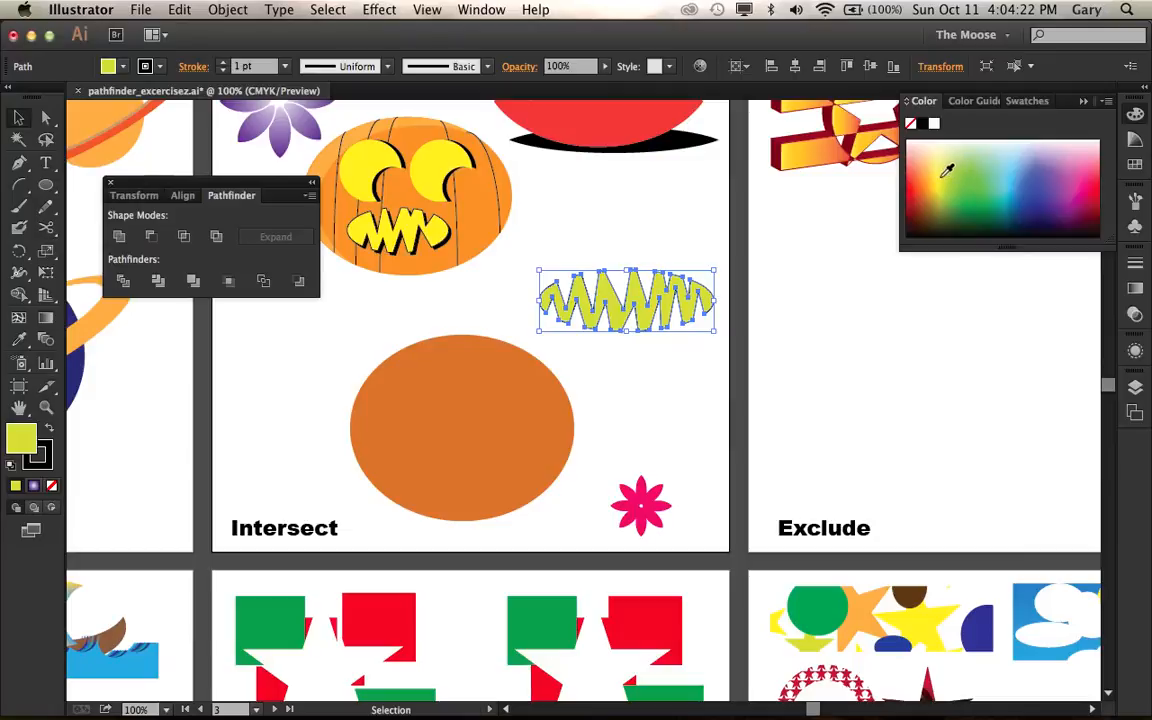
pyautogui.click(1135, 164)
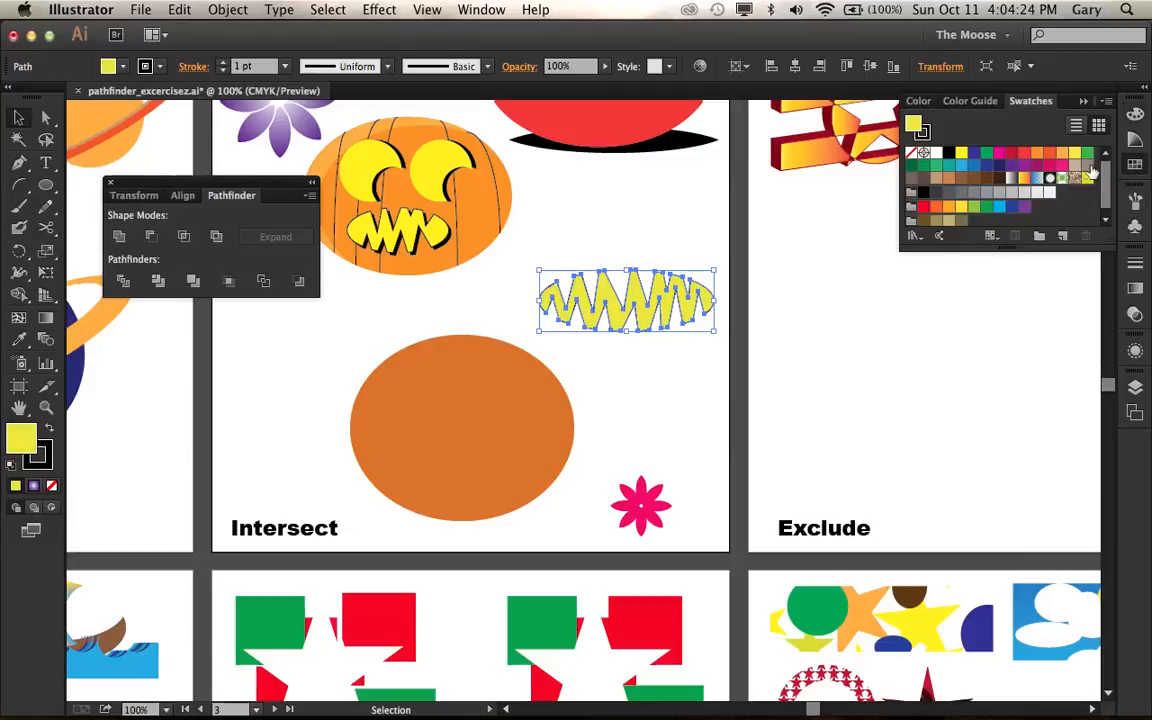
pyautogui.click(1075, 153)
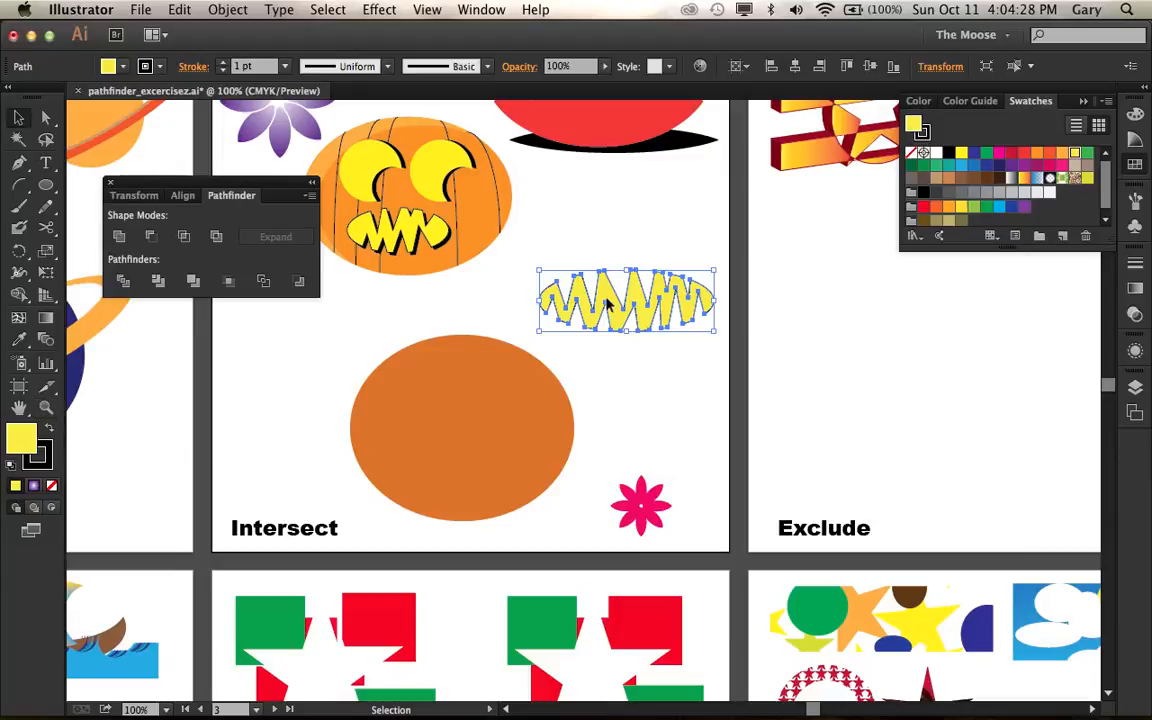
pyautogui.moveTo(607, 305); pyautogui.dragTo(440, 475)
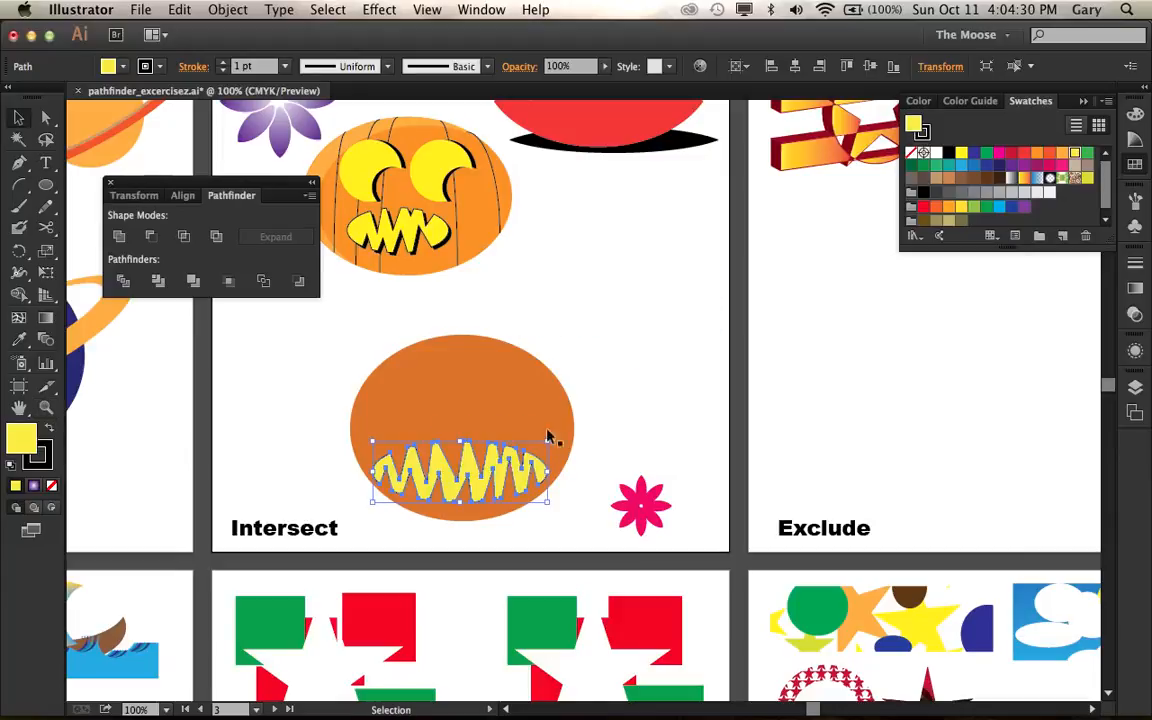
pyautogui.click(641, 401)
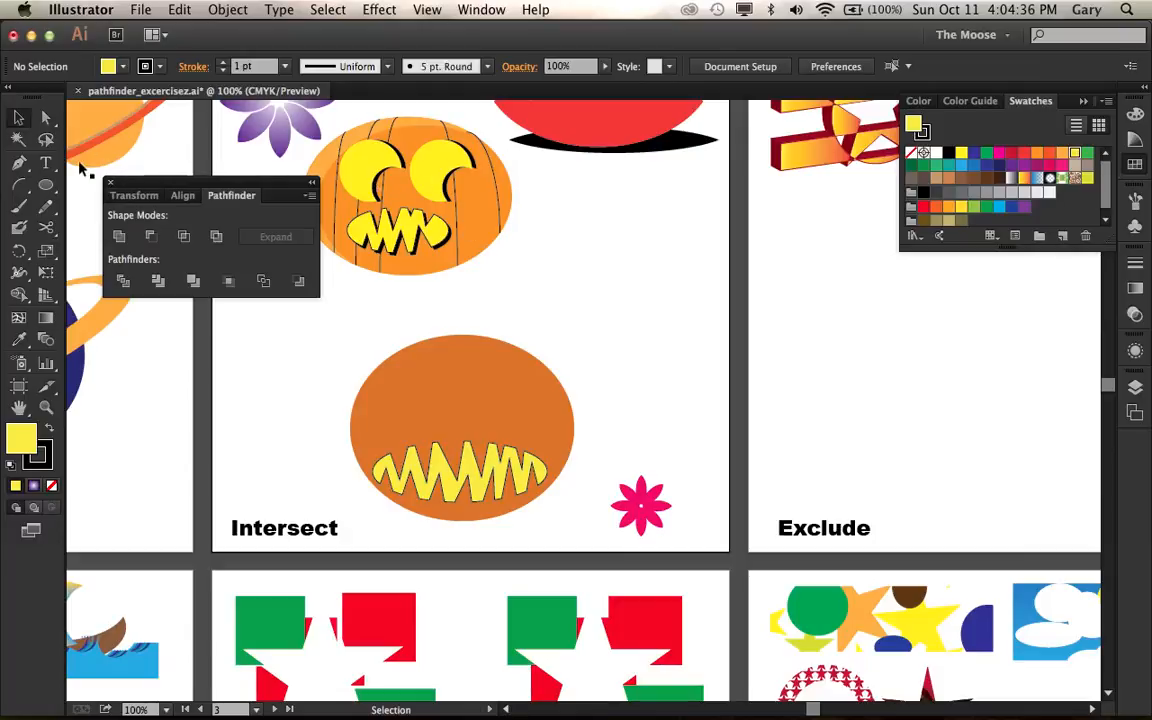
# Step: Draw a small yellow circle above the orange ellipse and duplicate it diagonally down and to the right so both circles overlap
pyautogui.click(45, 185)
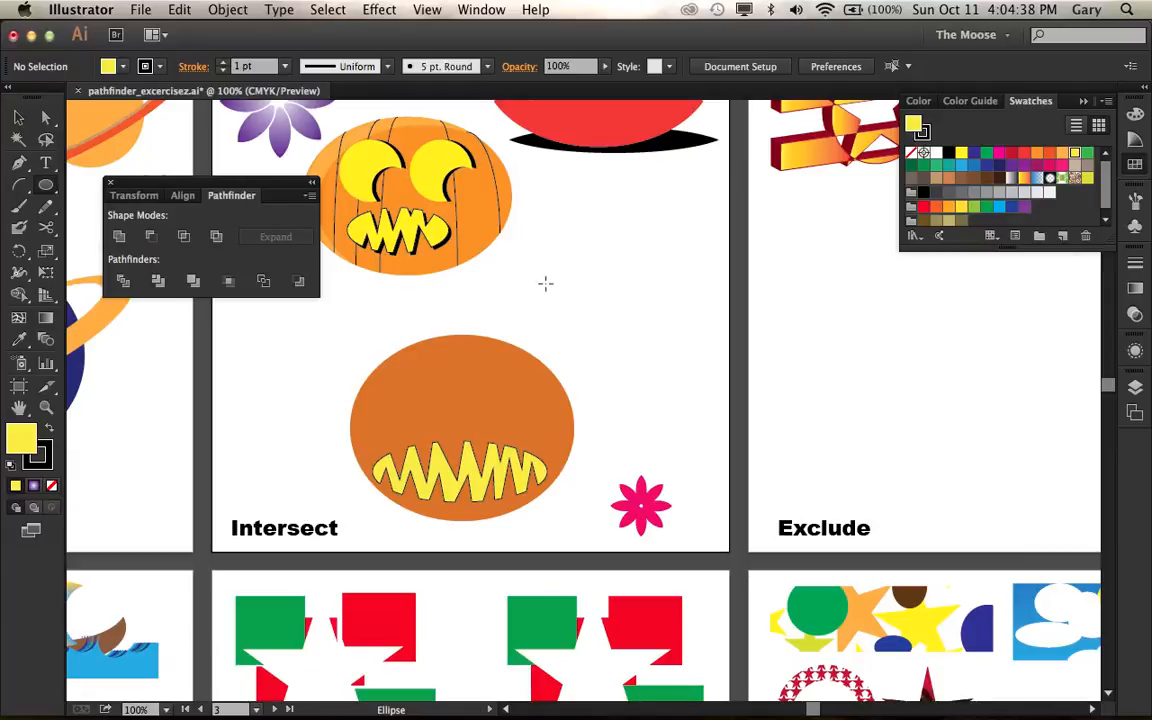
pyautogui.moveTo(577, 253); pyautogui.dragTo(641, 317)
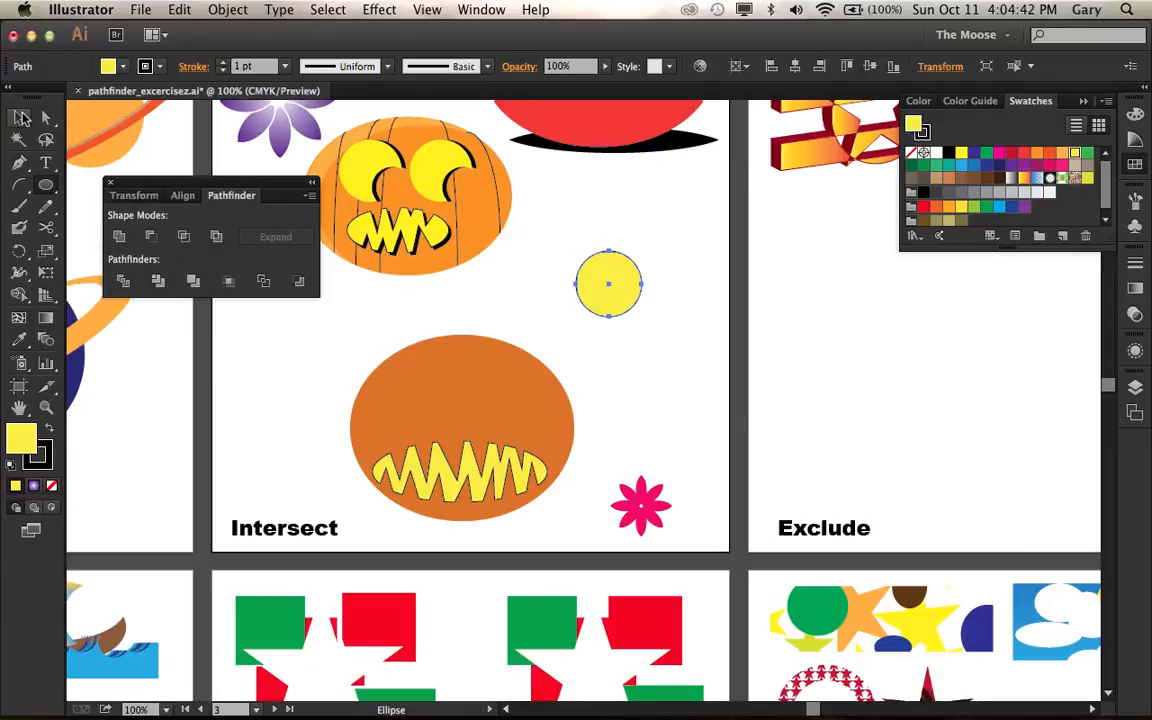
pyautogui.press('v')
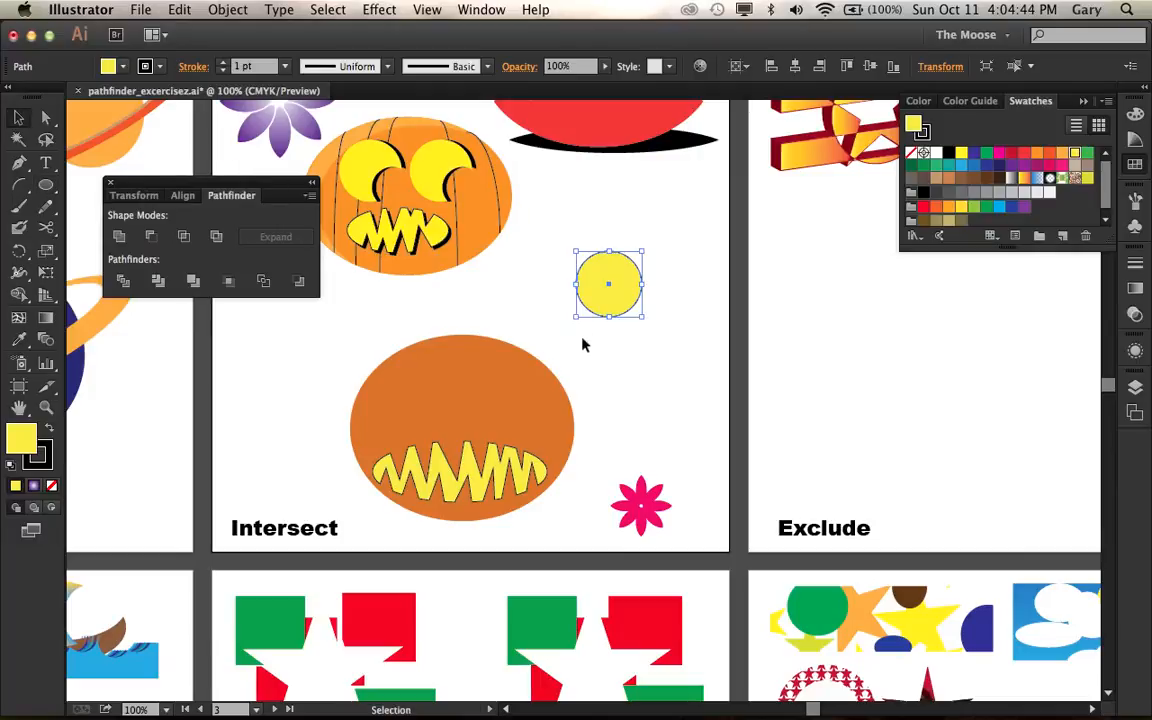
pyautogui.moveTo(603, 302); pyautogui.dragTo(626, 329)
pyautogui.click(647, 258)
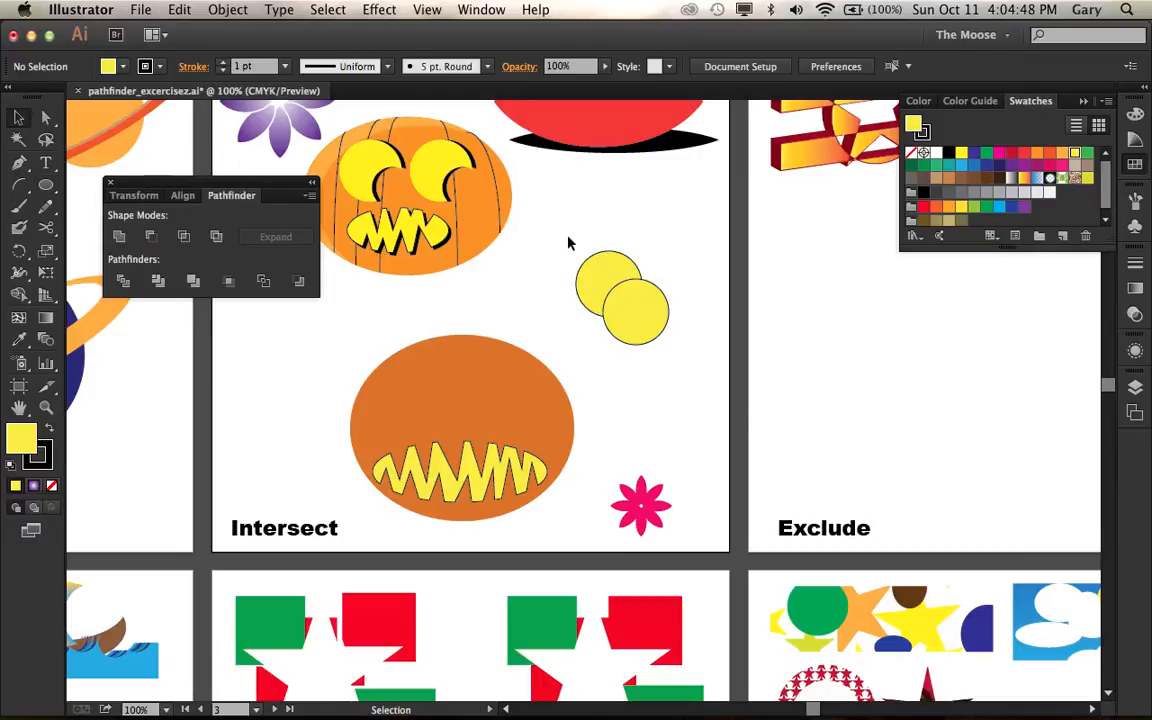
# Step: Subtract the front circle from the back one with Minus Front to form a crescent eye
pyautogui.moveTo(567, 242); pyautogui.dragTo(686, 357)
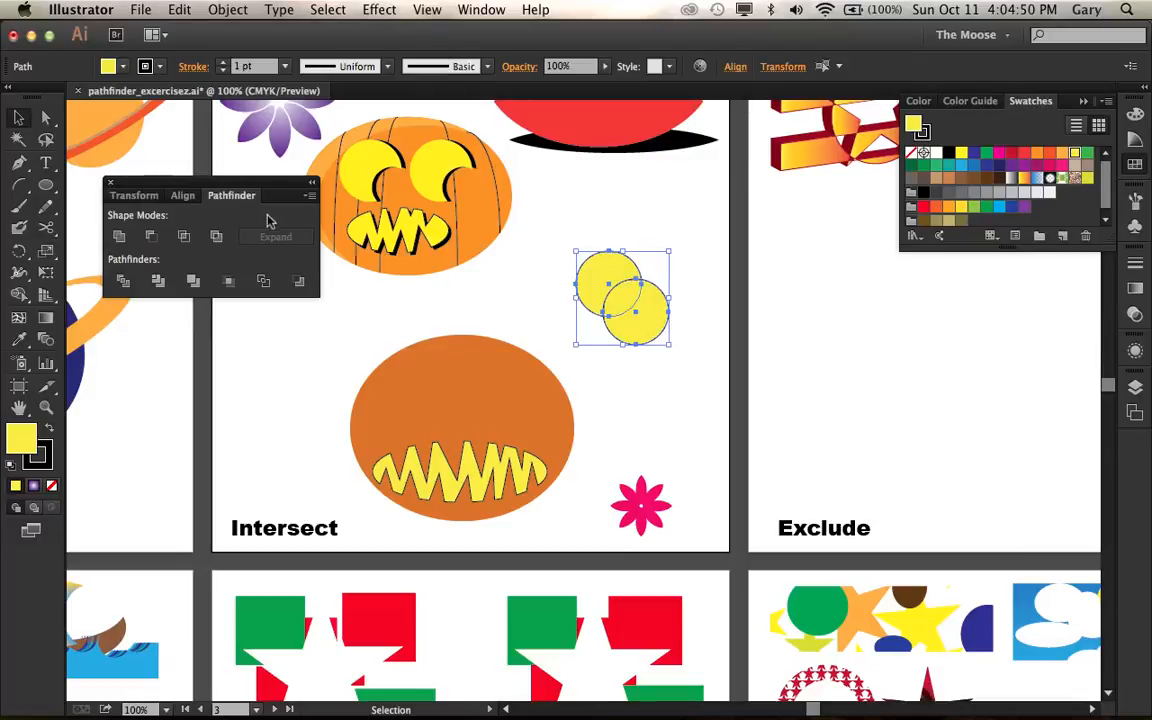
pyautogui.click(150, 236)
pyautogui.click(612, 211)
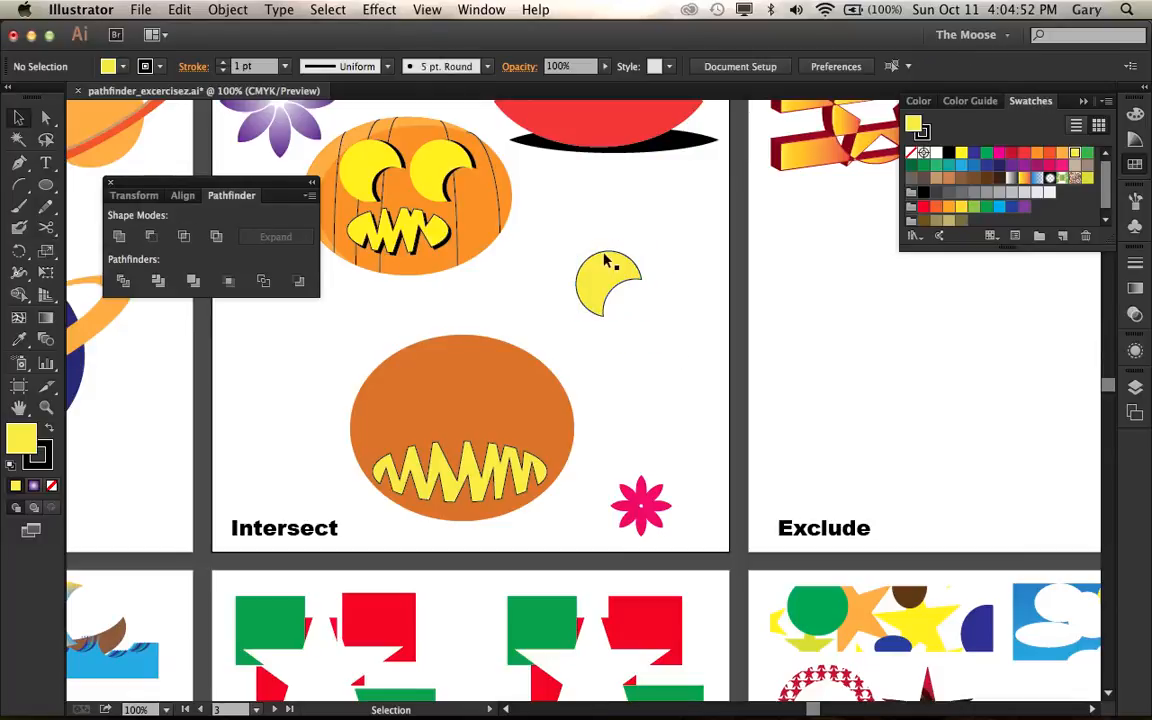
# Step: Place the crescent on the upper part of the orange ellipse as the left eye and duplicate it beside it as the right eye
pyautogui.moveTo(580, 285); pyautogui.dragTo(488, 327)
pyautogui.moveTo(415, 381); pyautogui.dragTo(497, 390)
pyautogui.click(676, 332)
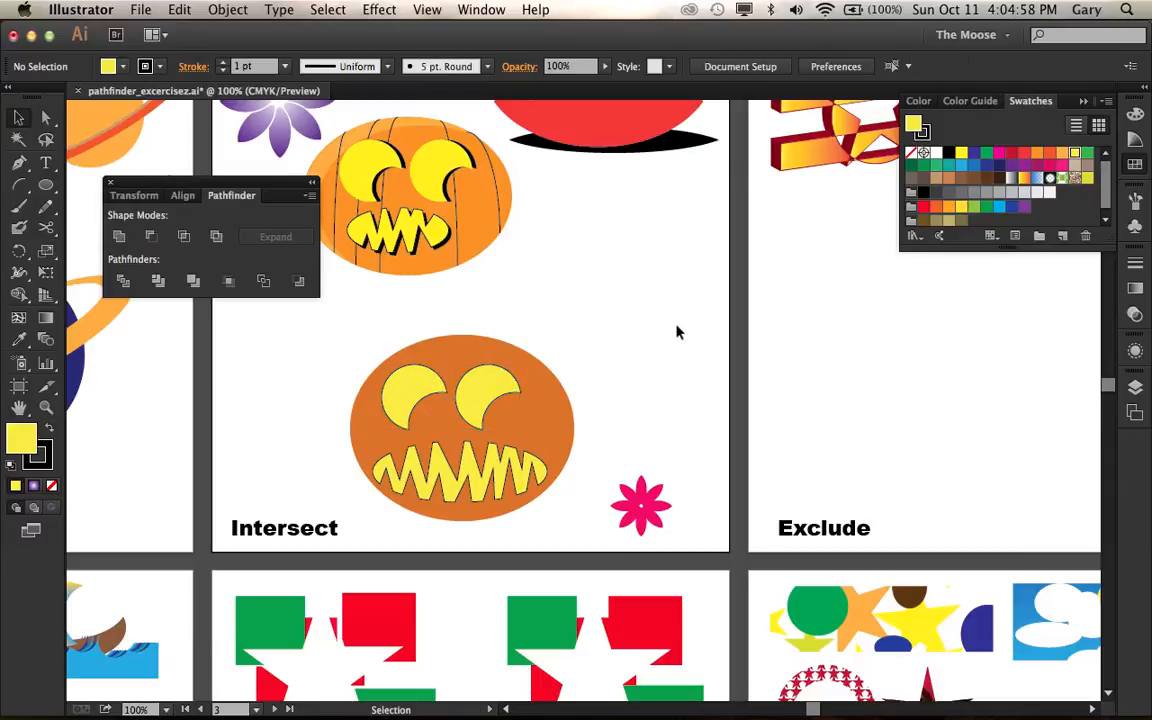
# Step: Select both crescent eyes and the toothed mouth and paste copies of them directly behind the originals
pyautogui.click(415, 385)
pyautogui.keyDown('shift'); pyautogui.click(480, 395); pyautogui.keyUp('shift')
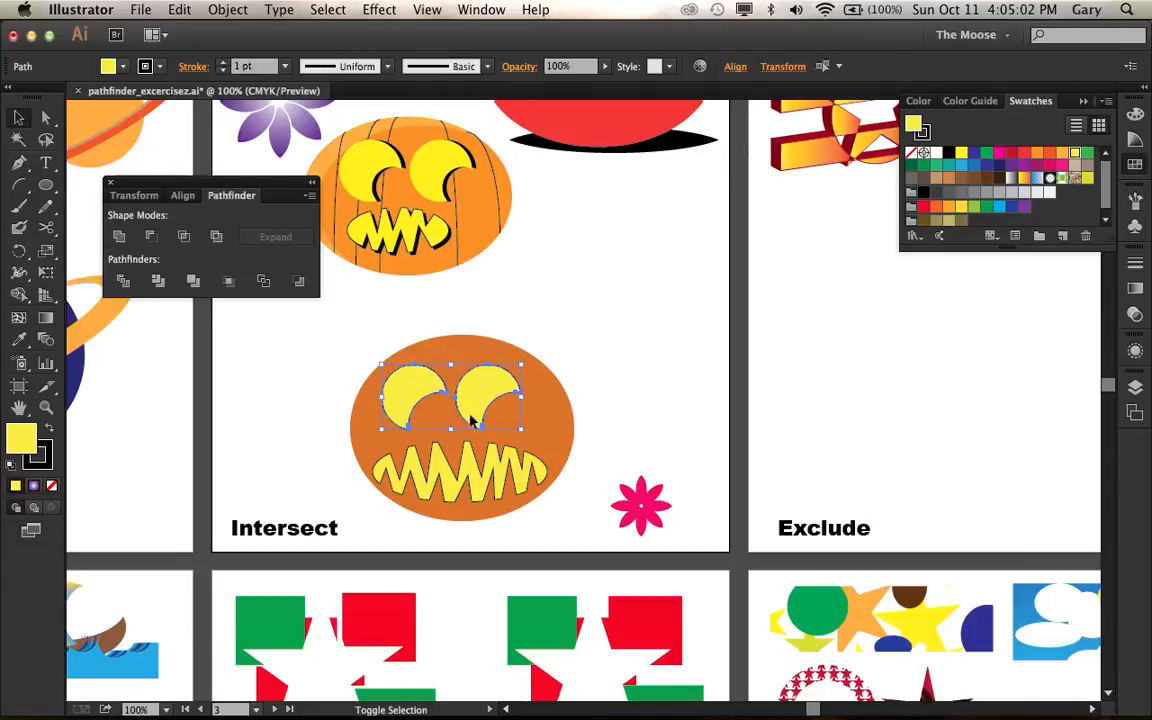
pyautogui.keyDown('shift'); pyautogui.click(455, 470); pyautogui.keyUp('shift')
pyautogui.press('a')
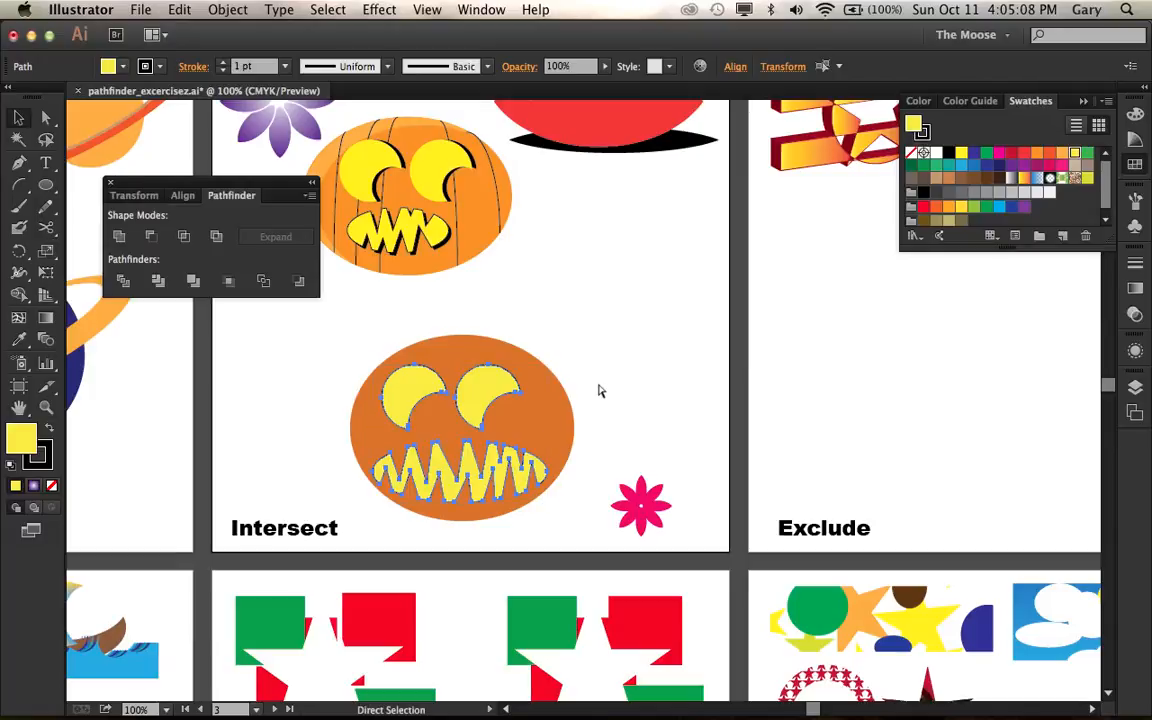
pyautogui.press('v')
pyautogui.press('a')
# Step: Nudge the copied eyes and mouth slightly down and to the right and fill them black as shadows
pyautogui.press('Down')
pyautogui.press('Down')
pyautogui.press('Down')
pyautogui.press('Down')
pyautogui.press('Down')
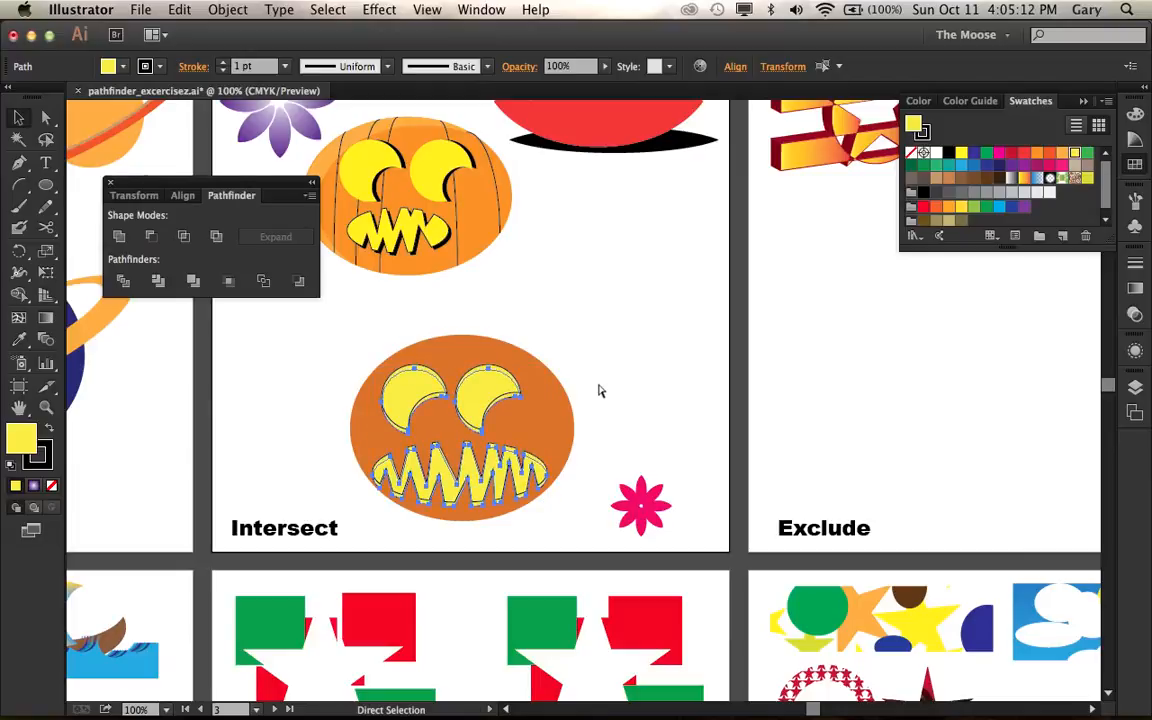
pyautogui.press('Right')
pyautogui.press('Right')
pyautogui.press('v')
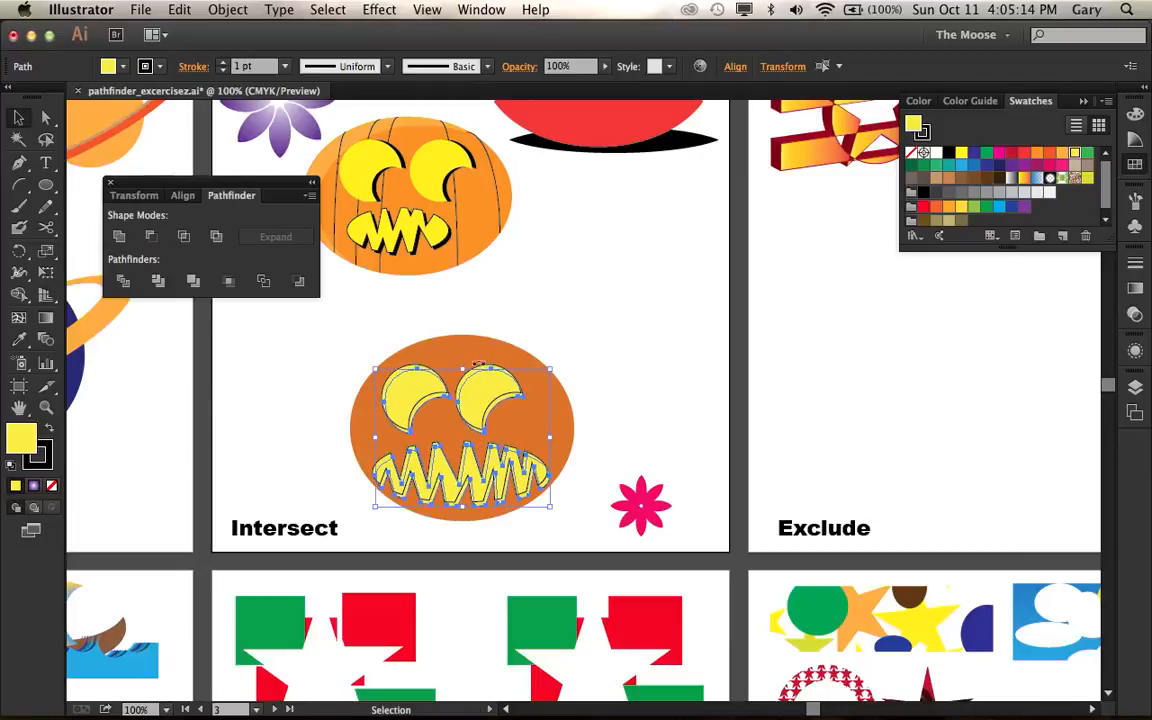
pyautogui.click(949, 153)
pyautogui.click(636, 289)
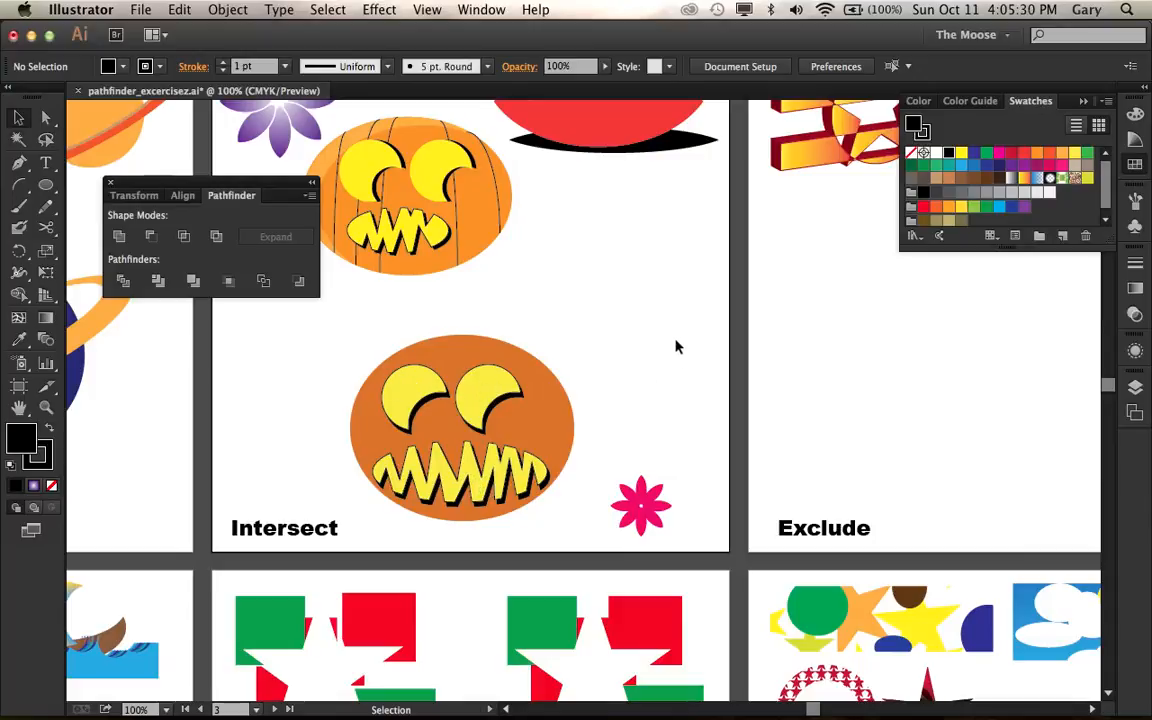
# Step: Shift the orange ellipse slightly up and to the right behind the face, and move the Pathfinder panel clear of the finished pumpkin example
pyautogui.click(555, 422)
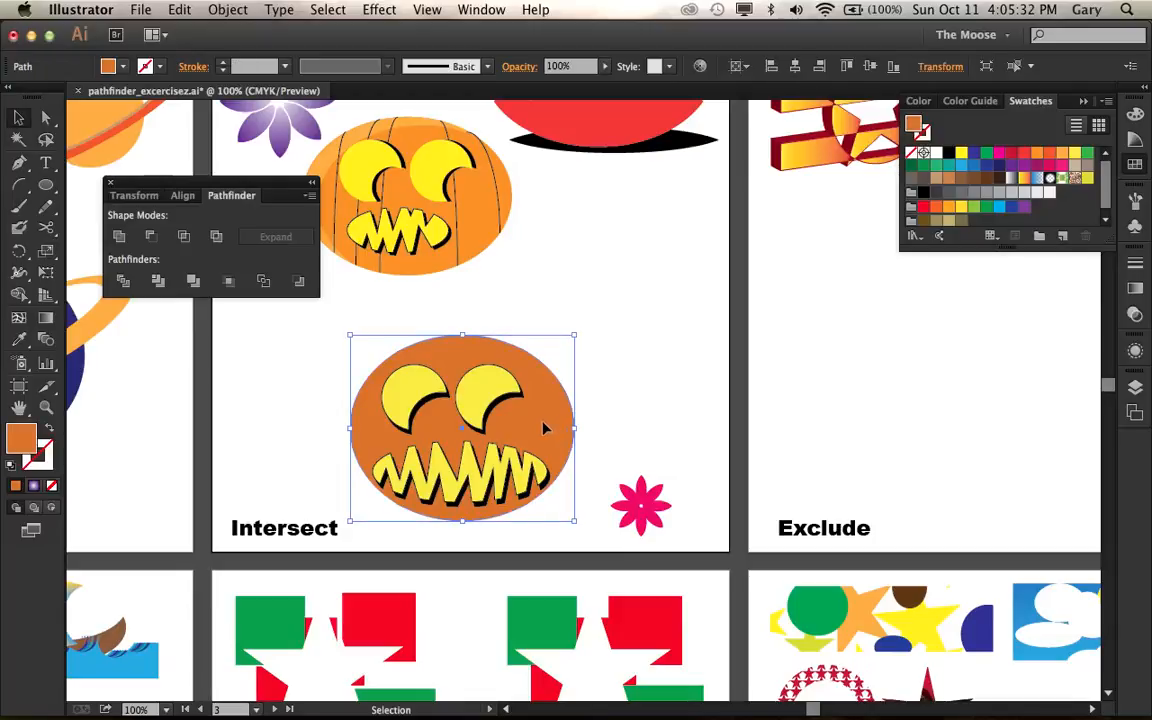
pyautogui.click(522, 247)
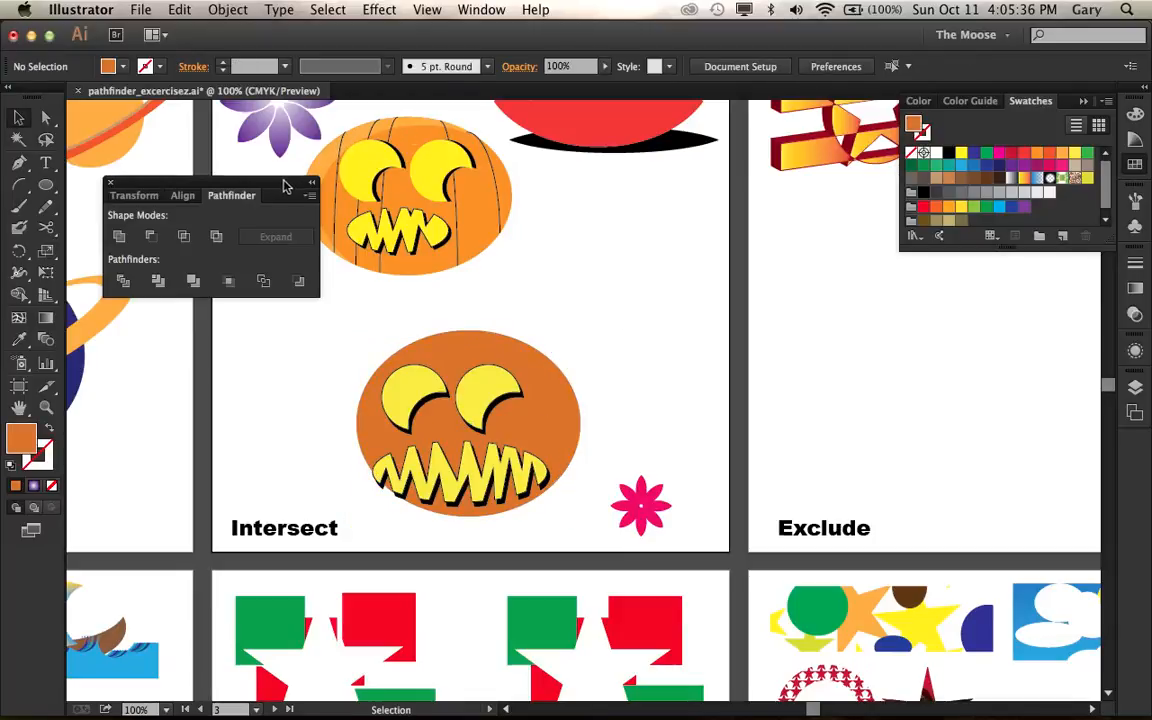
pyautogui.moveTo(281, 187); pyautogui.dragTo(159, 194)
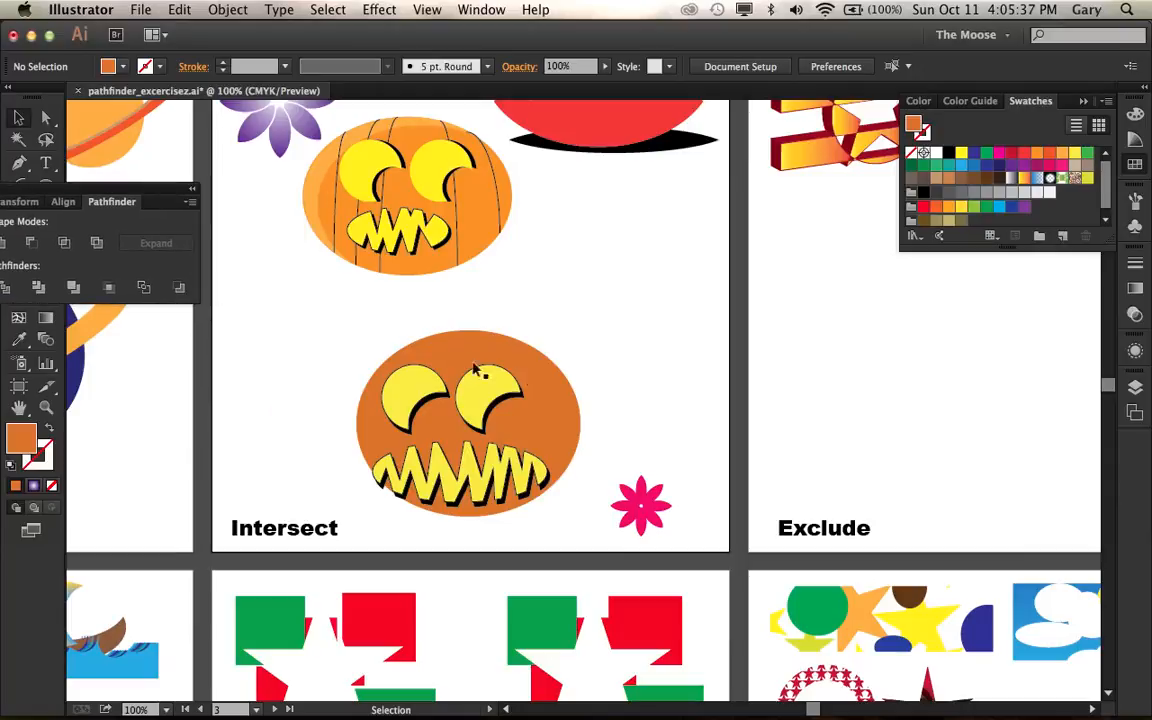
# Step: Select the orange ellipse and paste a copy of it in place beneath the face
pyautogui.click(543, 396)
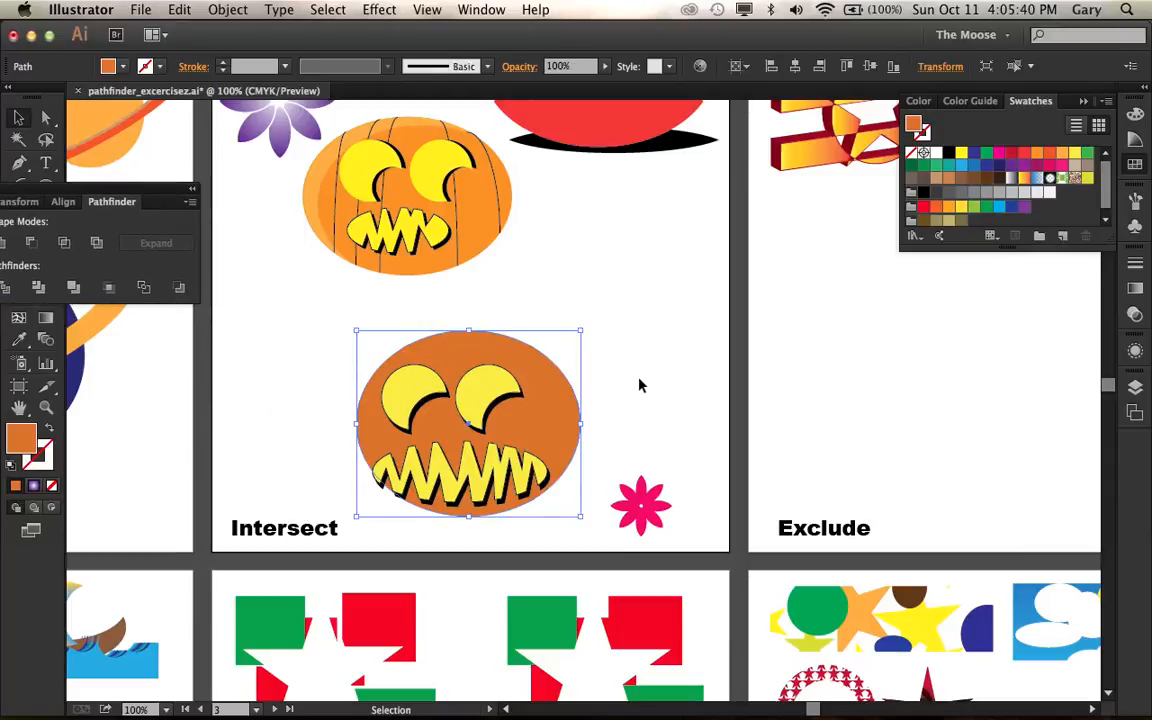
pyautogui.press('a')
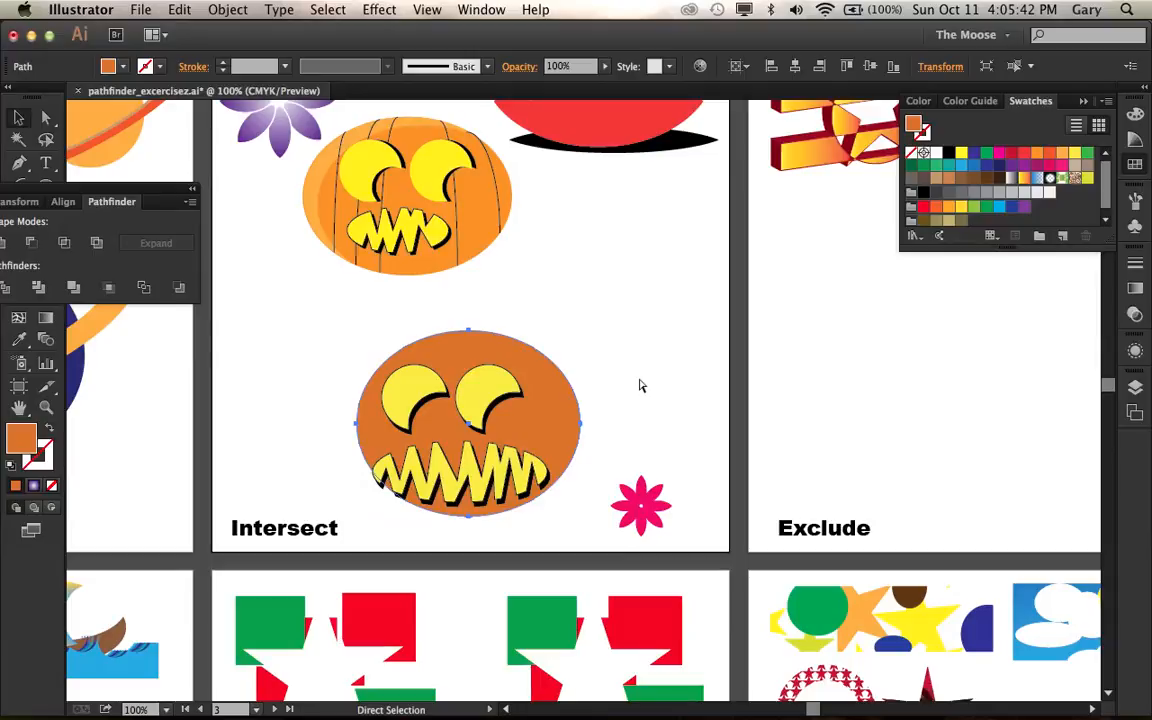
pyautogui.press('v')
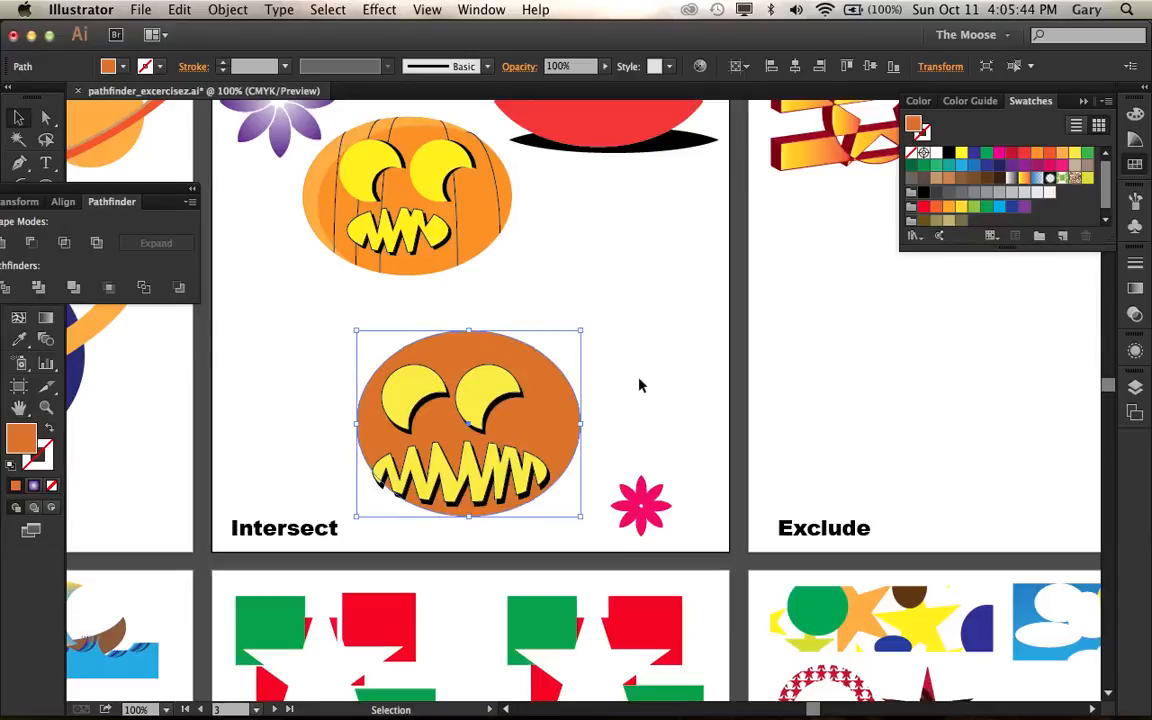
pyautogui.press('a')
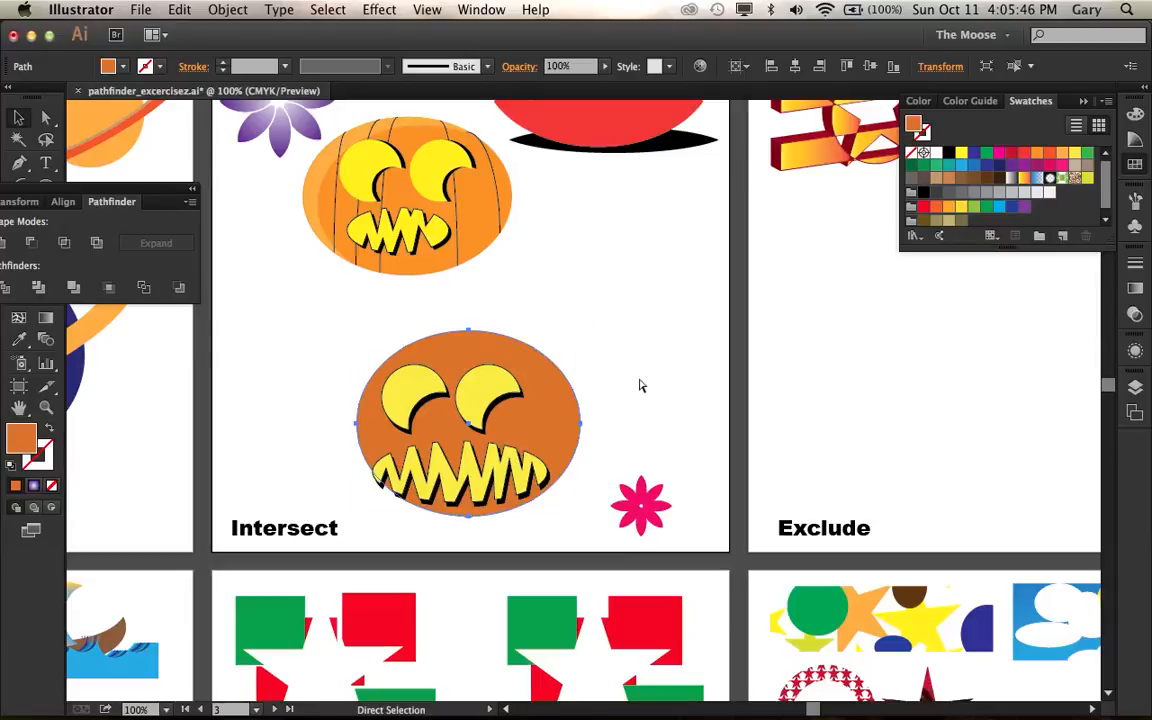
pyautogui.press('v')
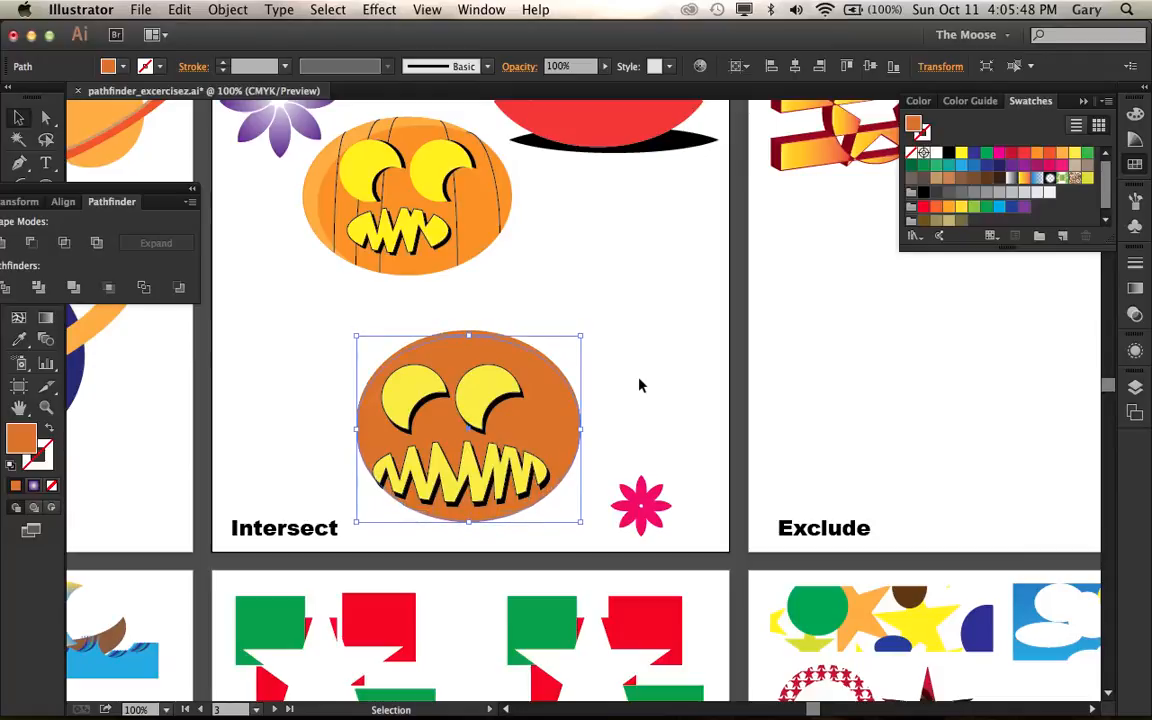
# Step: Nudge the copied orange ellipse downward so it extends below the original
pyautogui.press('Down')
pyautogui.press('Down')
pyautogui.press('Down')
pyautogui.press('Down')
pyautogui.press('Down')
pyautogui.press('Down')
pyautogui.press('Down')
pyautogui.press('Down')
pyautogui.press('Down')
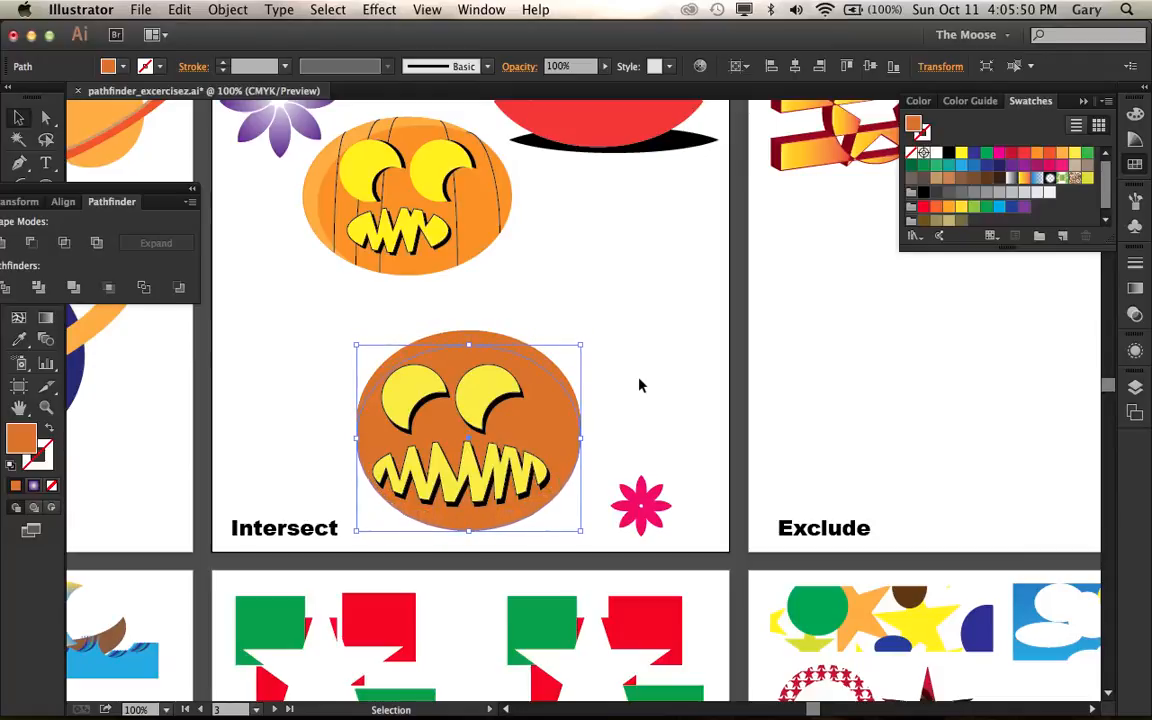
# Step: Nudge the copied orange ellipse to the right so it sits diagonally offset from the original behind the face
pyautogui.press('Right')
pyautogui.press('Right')
pyautogui.press('Right')
pyautogui.press('Right')
pyautogui.press('Right')
pyautogui.press('Right')
pyautogui.press('Right')
pyautogui.press('Right')
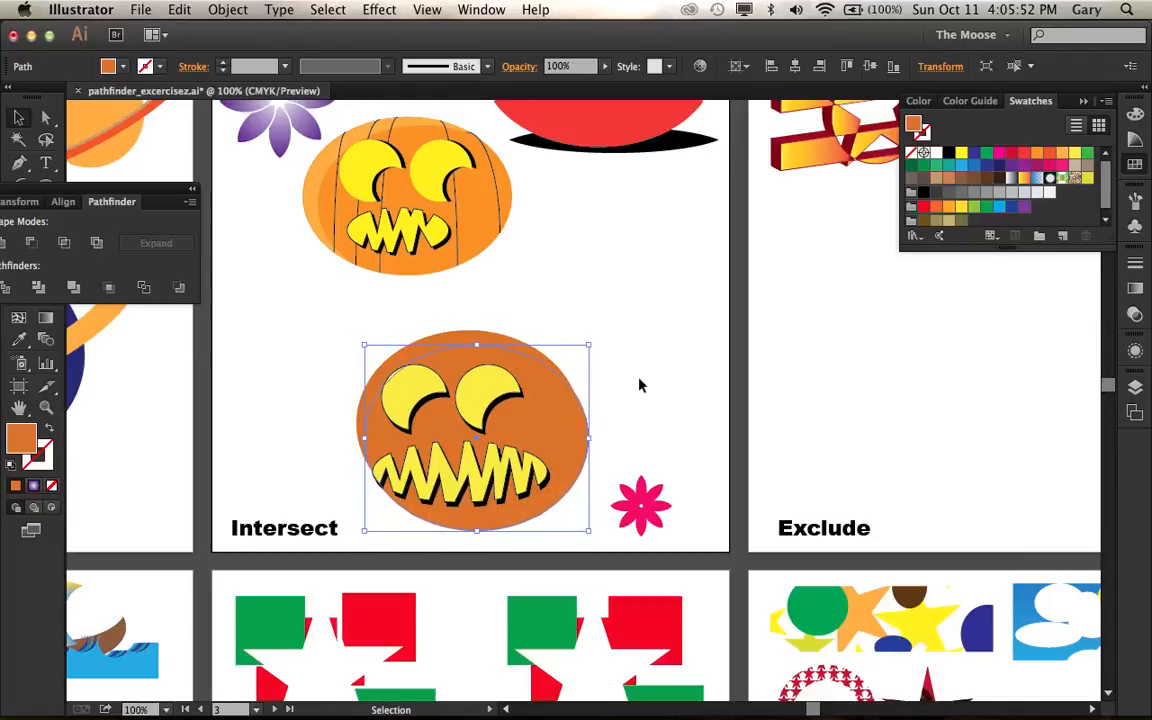
pyautogui.click(658, 344)
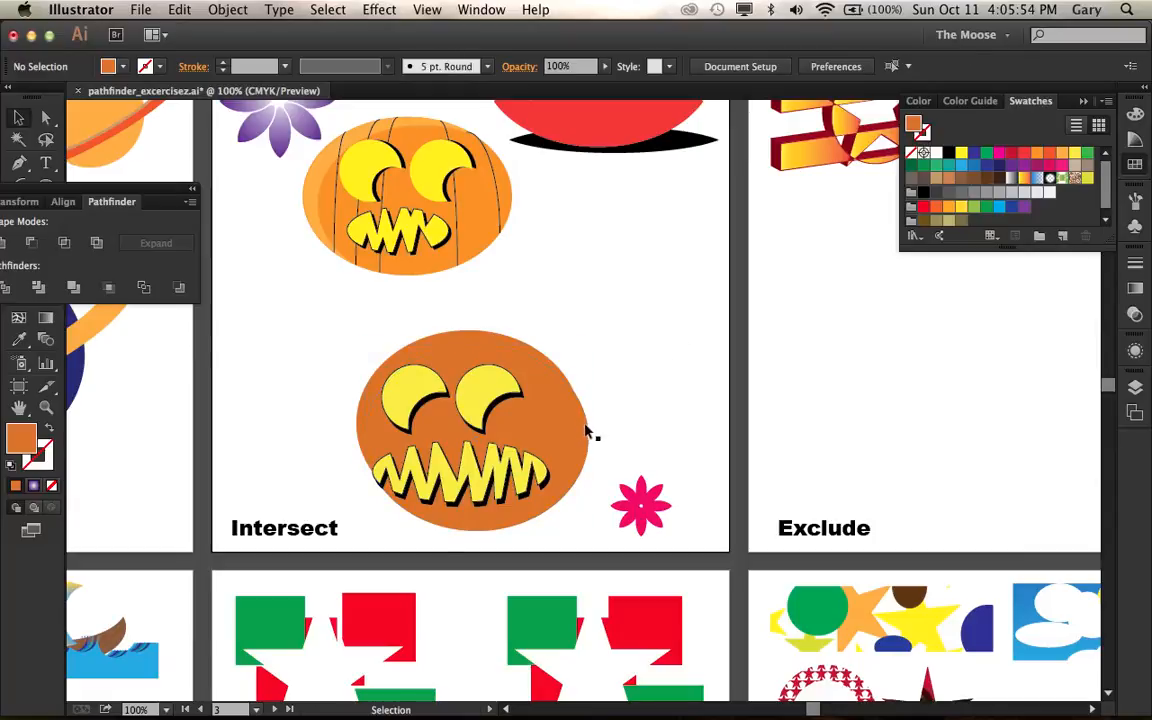
# Step: Select both overlapping orange ellipses and apply Minus Front to cut them into a thin crescent around the face
pyautogui.moveTo(563, 388); pyautogui.dragTo(551, 394)
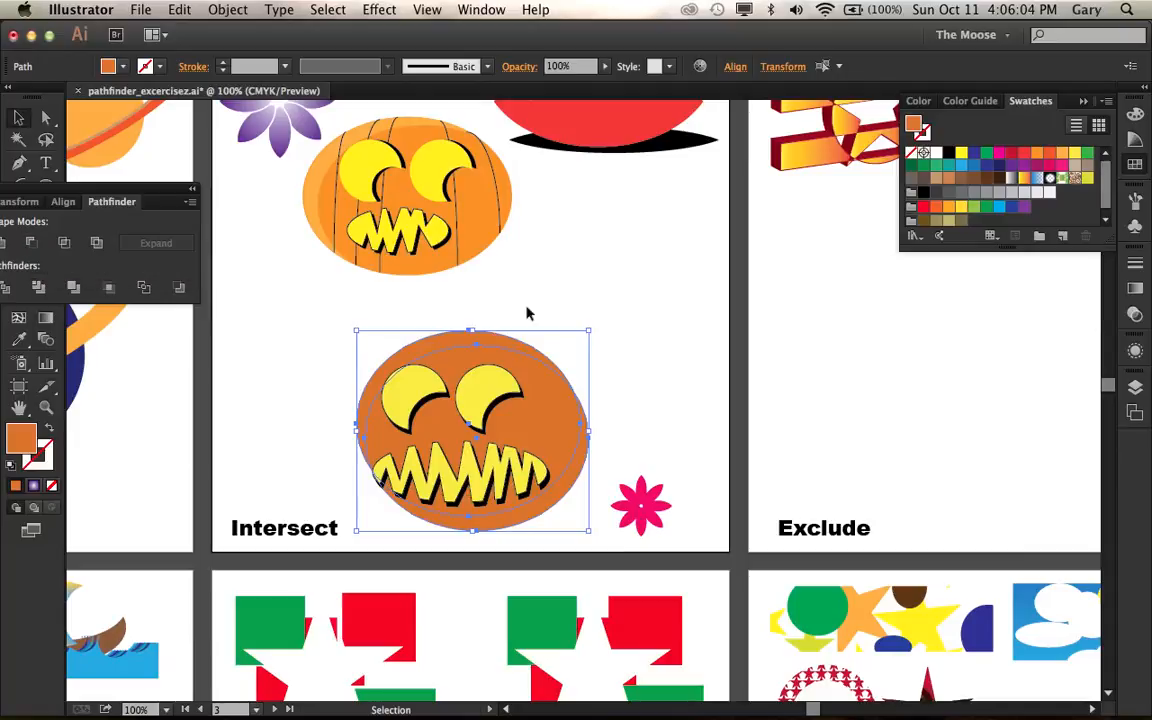
pyautogui.click(638, 314)
pyautogui.click(527, 362)
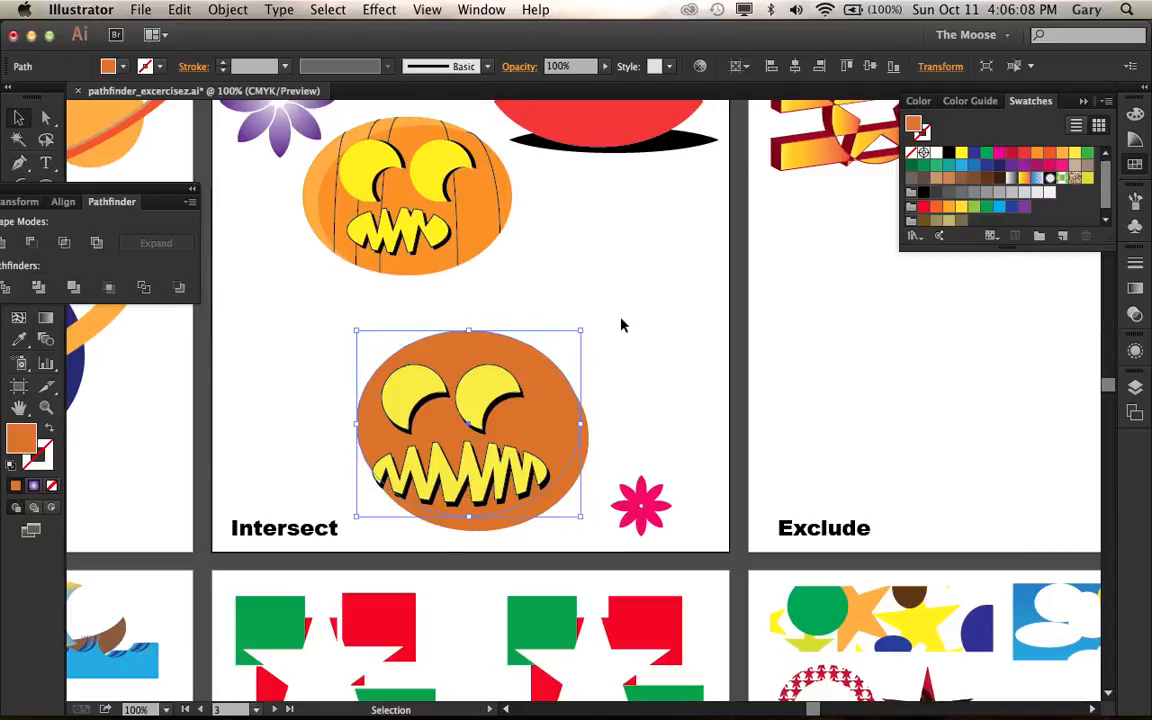
pyautogui.moveTo(628, 386); pyautogui.dragTo(511, 378)
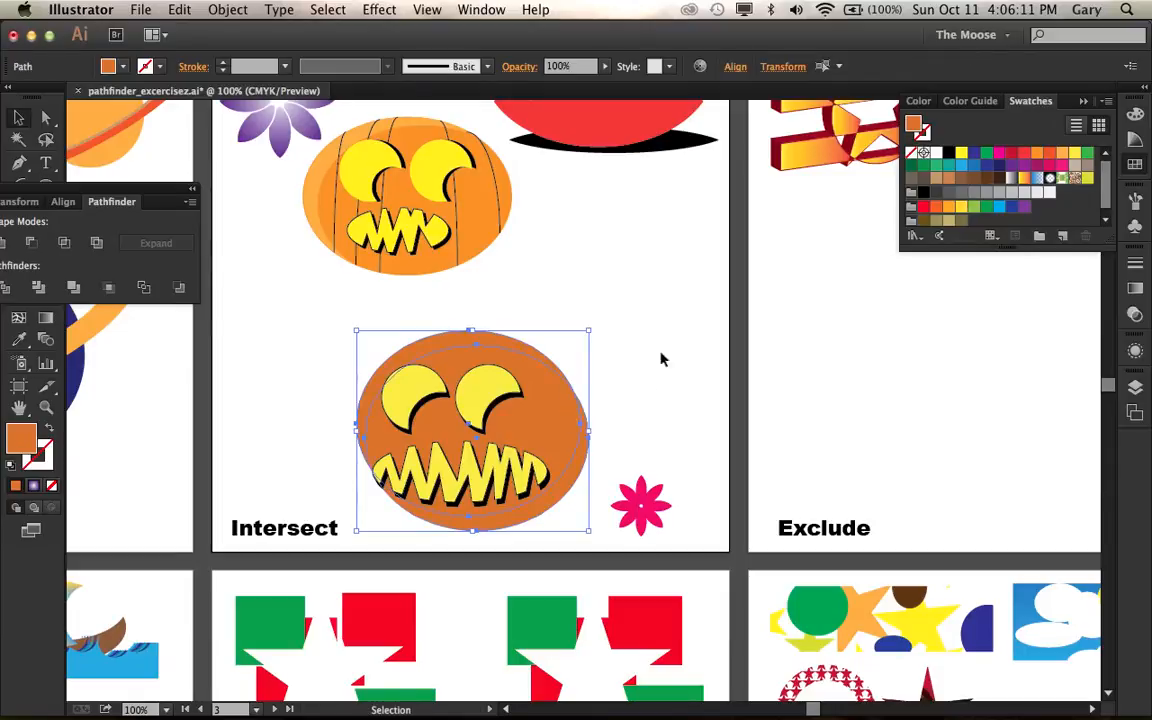
pyautogui.click(30, 243)
pyautogui.click(663, 371)
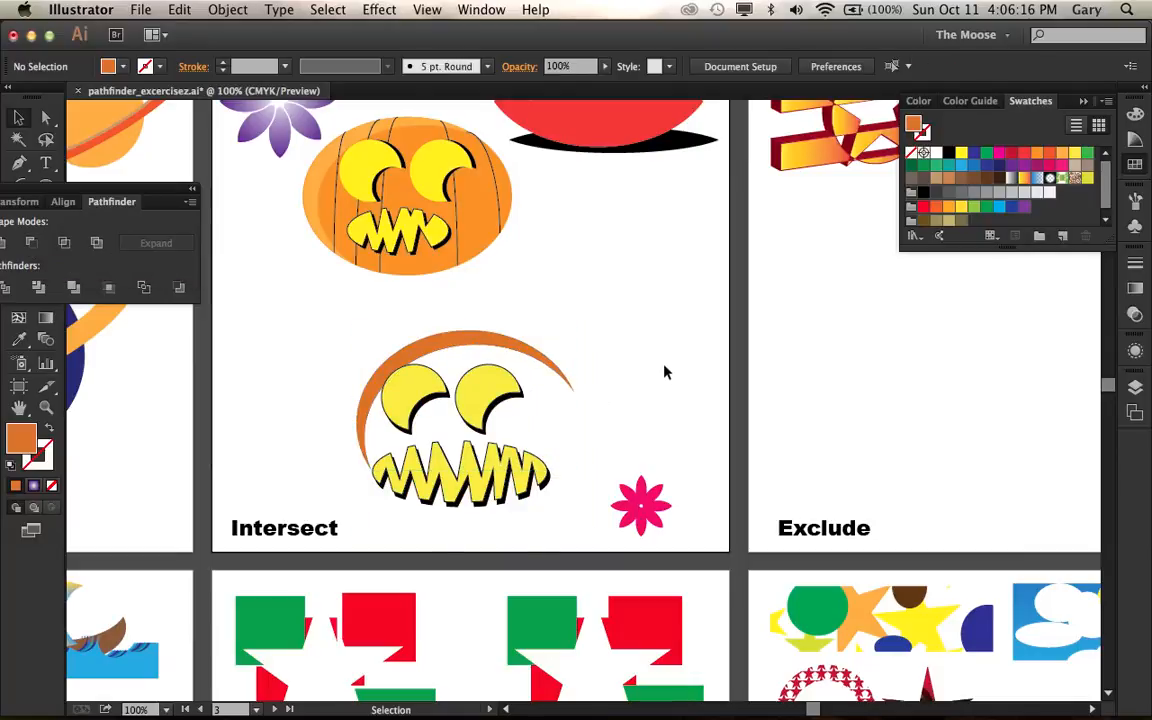
# Step: Paste the copied full orange ellipse in place behind the crescent and the face
pyautogui.press('a')
pyautogui.press('super+z')
pyautogui.press('super+z')
pyautogui.click(650, 314)
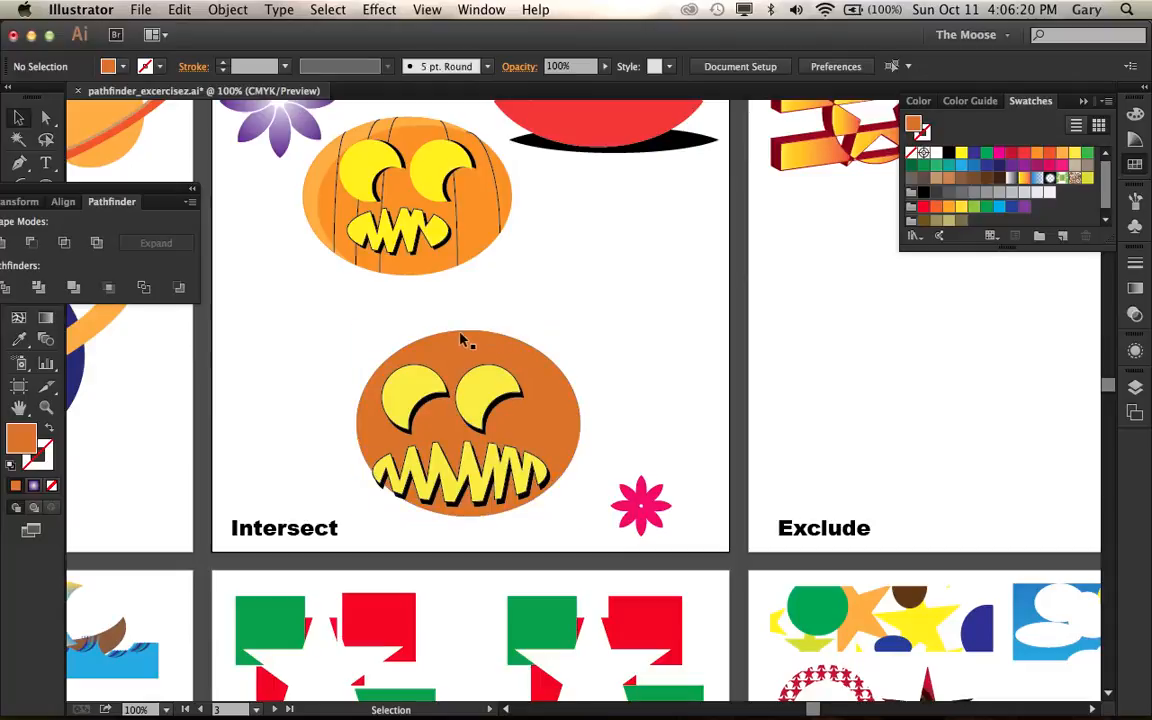
# Step: Fill the crescent along the pumpkin's upper-left edge with the lighter yellow-orange swatch
pyautogui.click(461, 339)
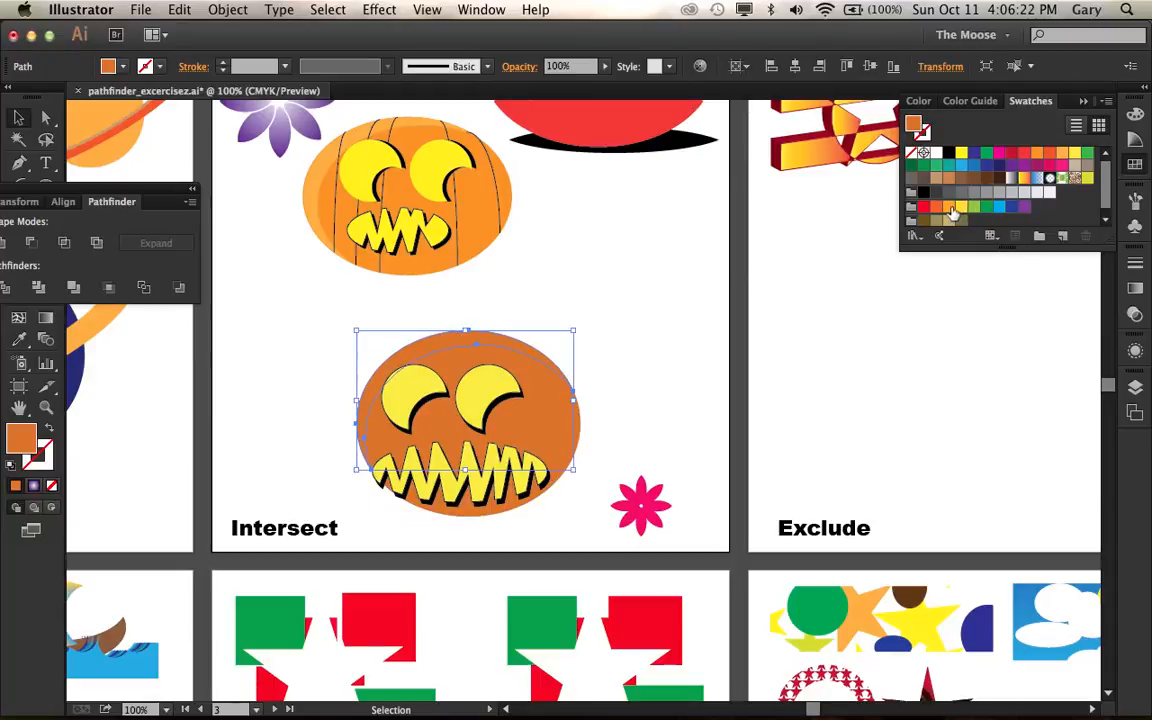
pyautogui.click(950, 208)
pyautogui.click(720, 260)
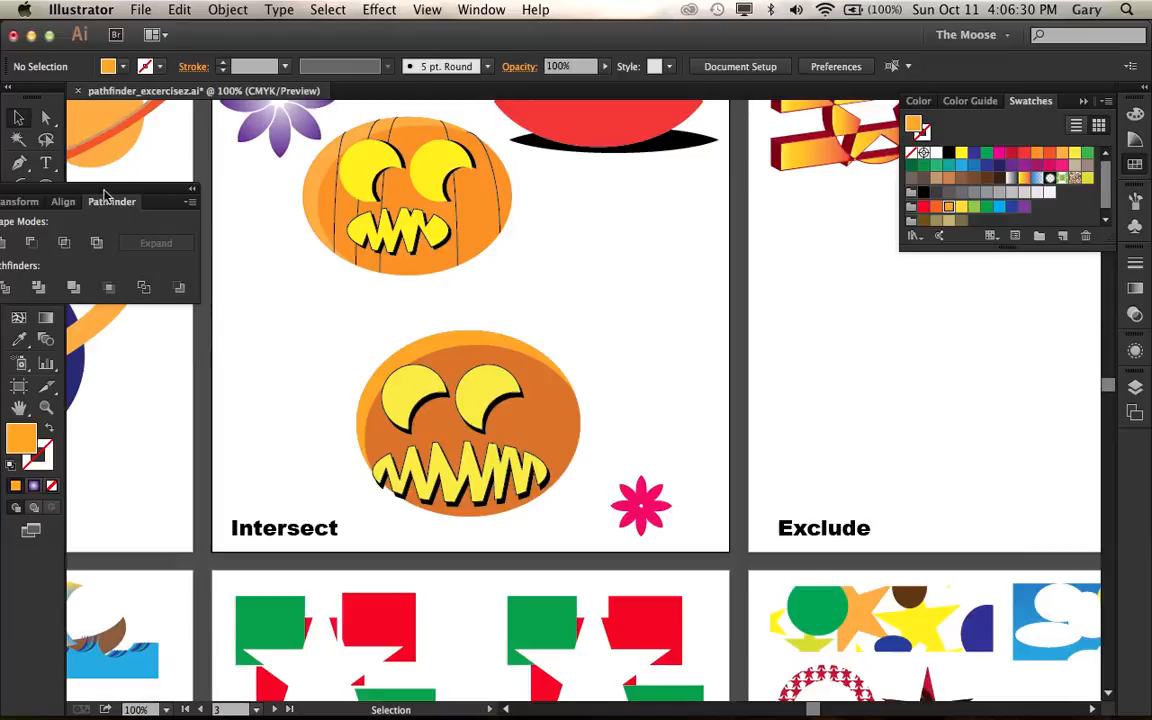
# Step: Move the Pathfinder panel into full view and draw a brown-filled circle above and to the right of the jack-o'-lantern
pyautogui.moveTo(97, 188); pyautogui.dragTo(160, 188)
pyautogui.click(45, 185)
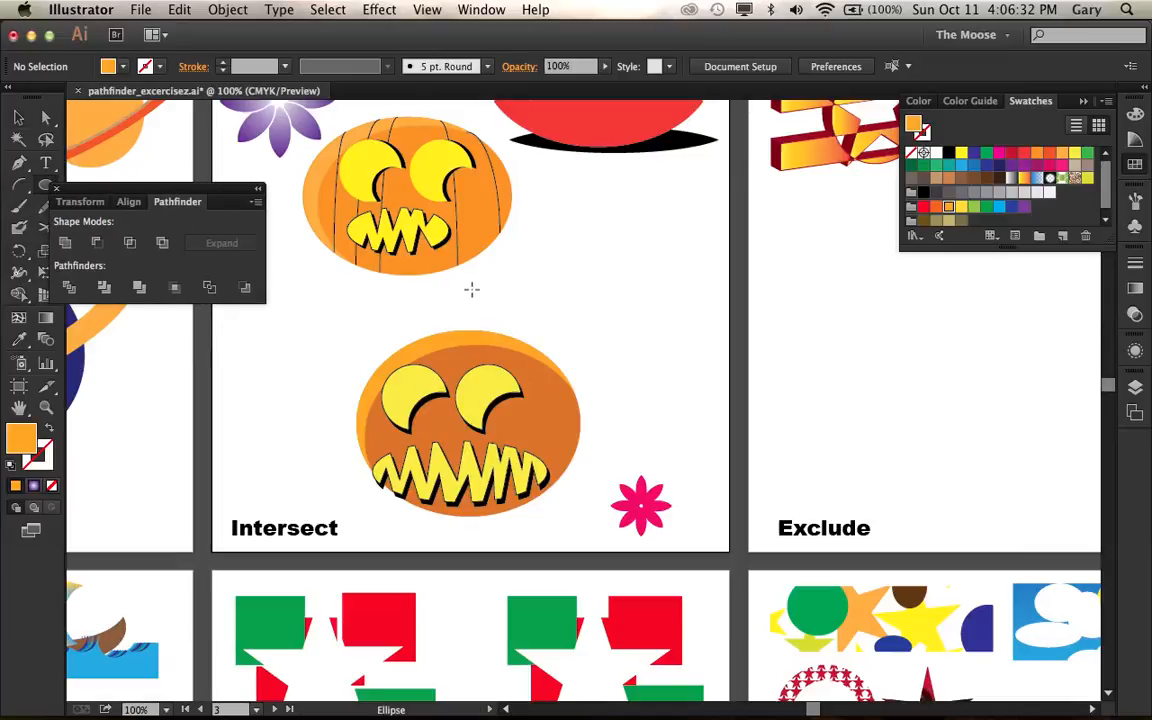
pyautogui.moveTo(558, 215); pyautogui.dragTo(703, 362)
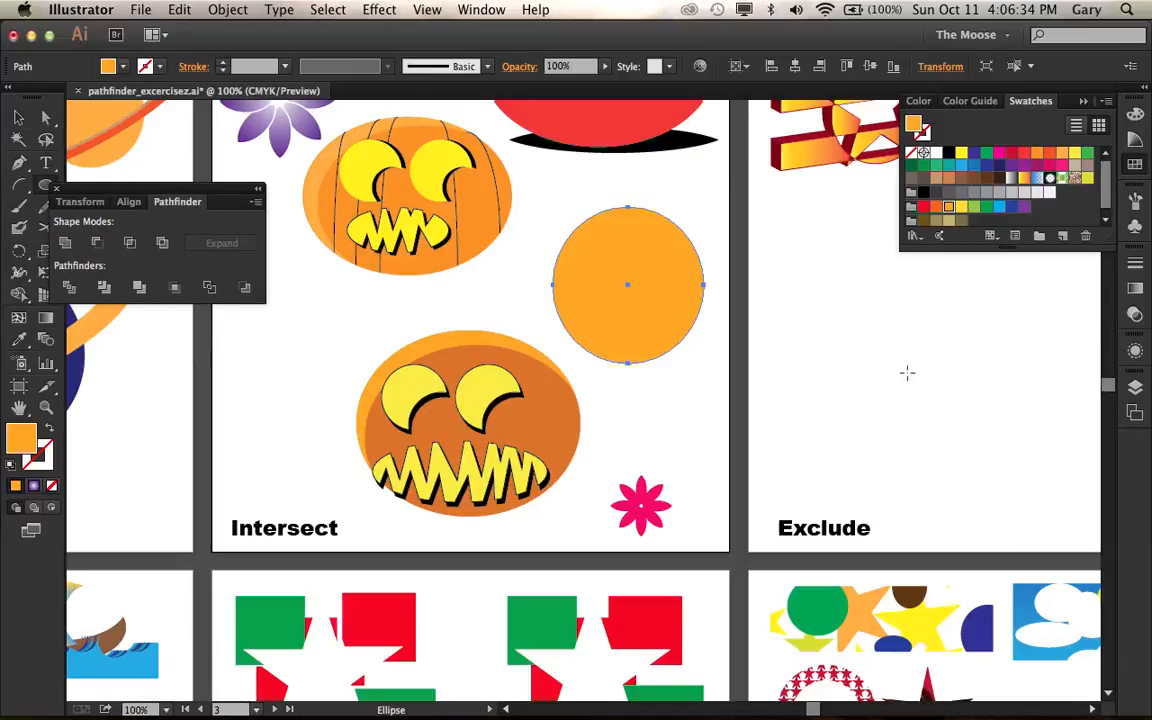
pyautogui.click(962, 179)
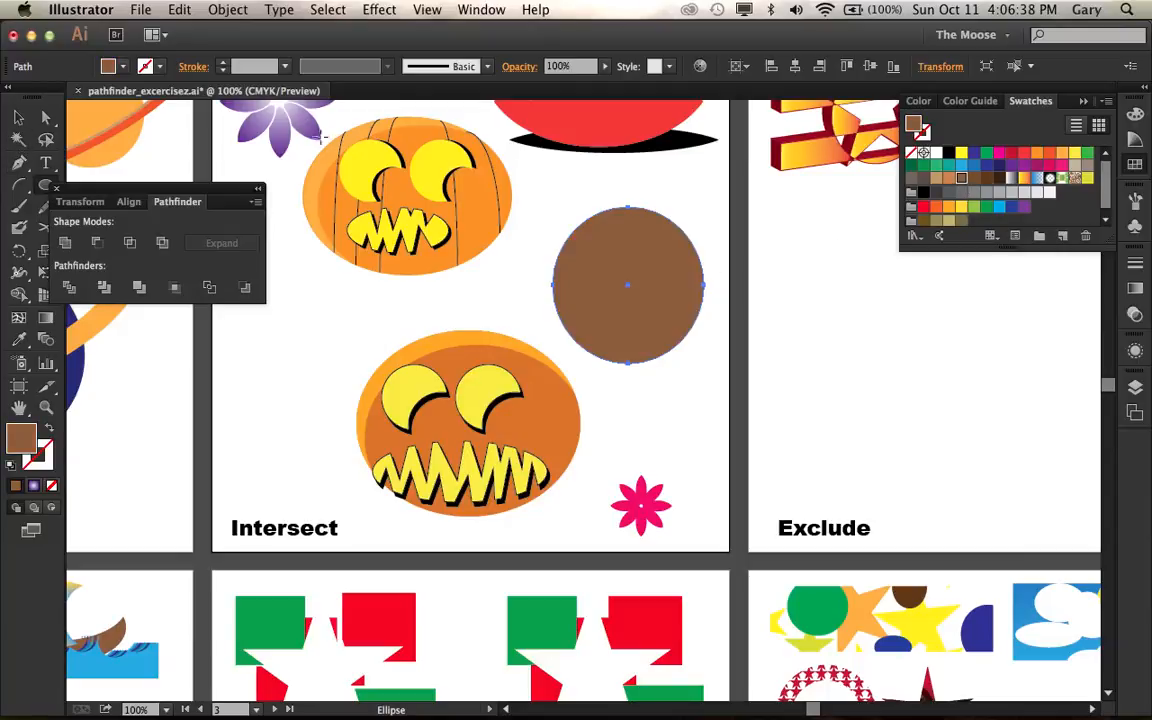
pyautogui.click(18, 117)
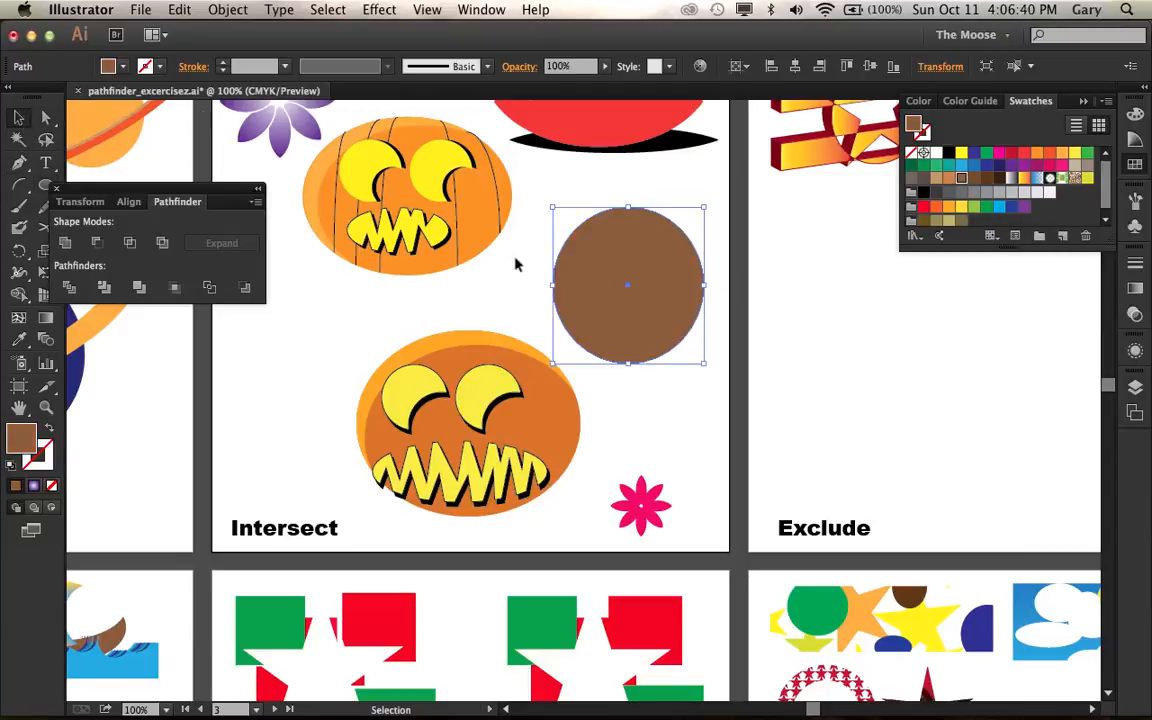
# Step: Copy the brown circle and place a duplicate offset slightly down and to the right of it
pyautogui.click(808, 298)
pyautogui.click(652, 279)
pyautogui.press('a')
pyautogui.press('v')
pyautogui.moveTo(671, 272); pyautogui.dragTo(689, 283)
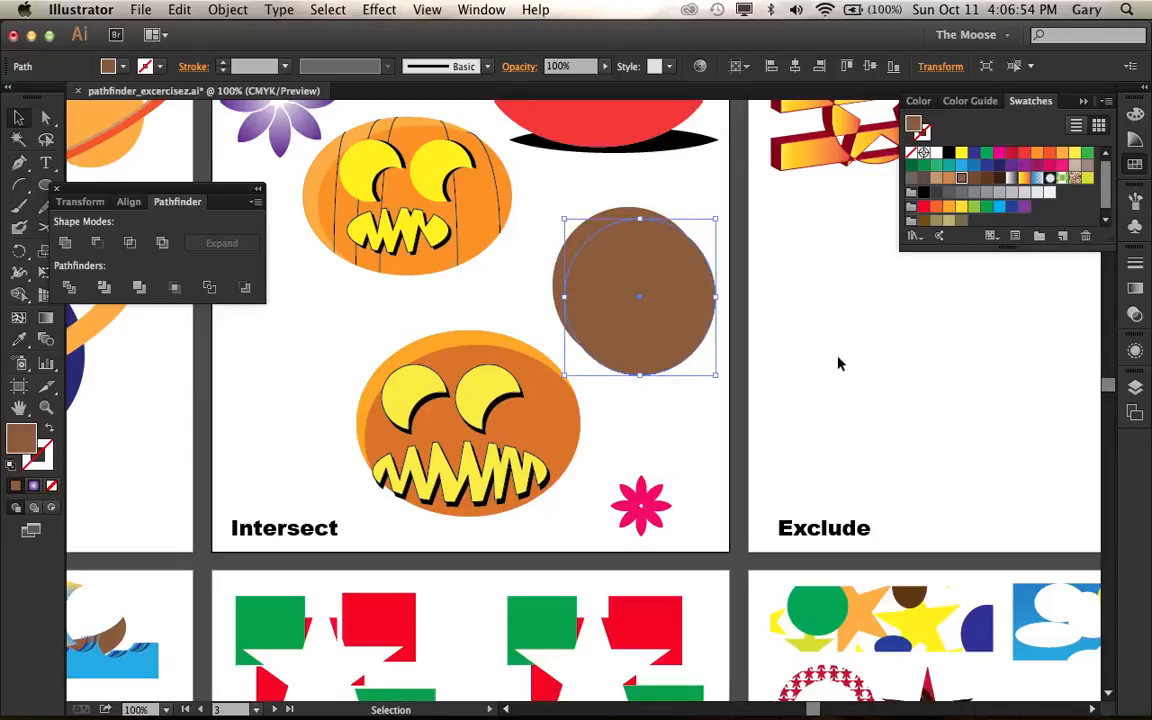
# Step: Select both brown circles and apply Minus Front to leave a crescent
pyautogui.click(842, 364)
pyautogui.moveTo(582, 206); pyautogui.dragTo(660, 266)
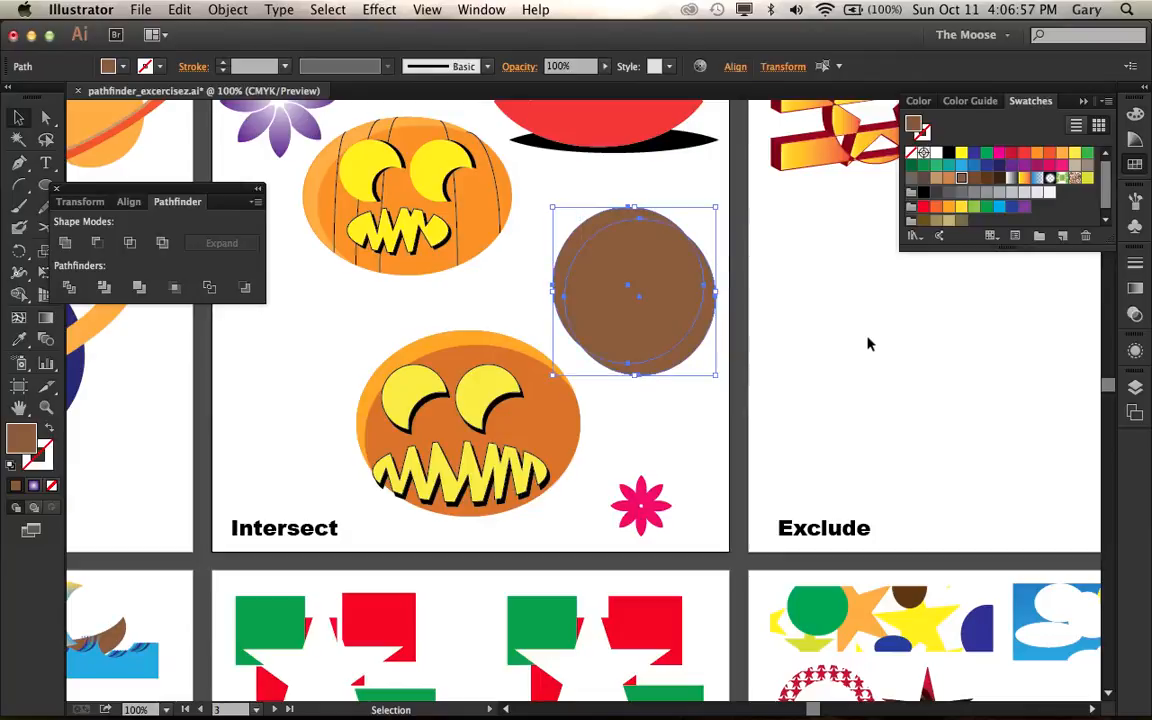
pyautogui.click(96, 242)
pyautogui.click(795, 335)
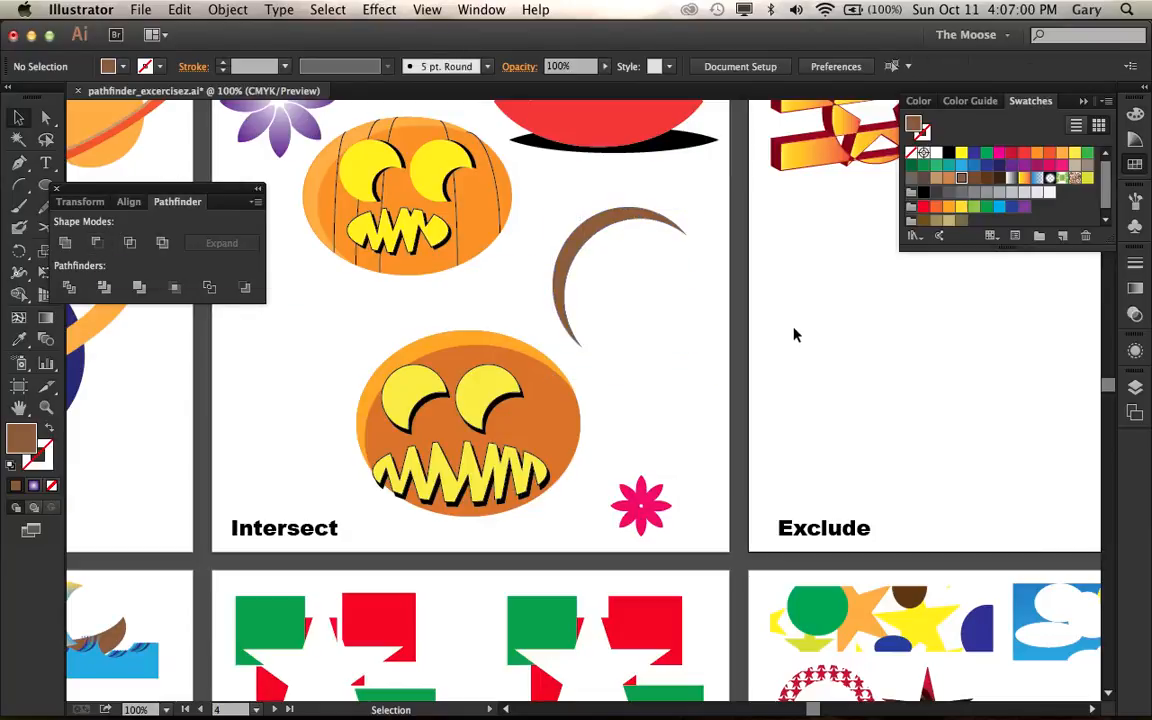
pyautogui.press('a')
pyautogui.press('super+f')
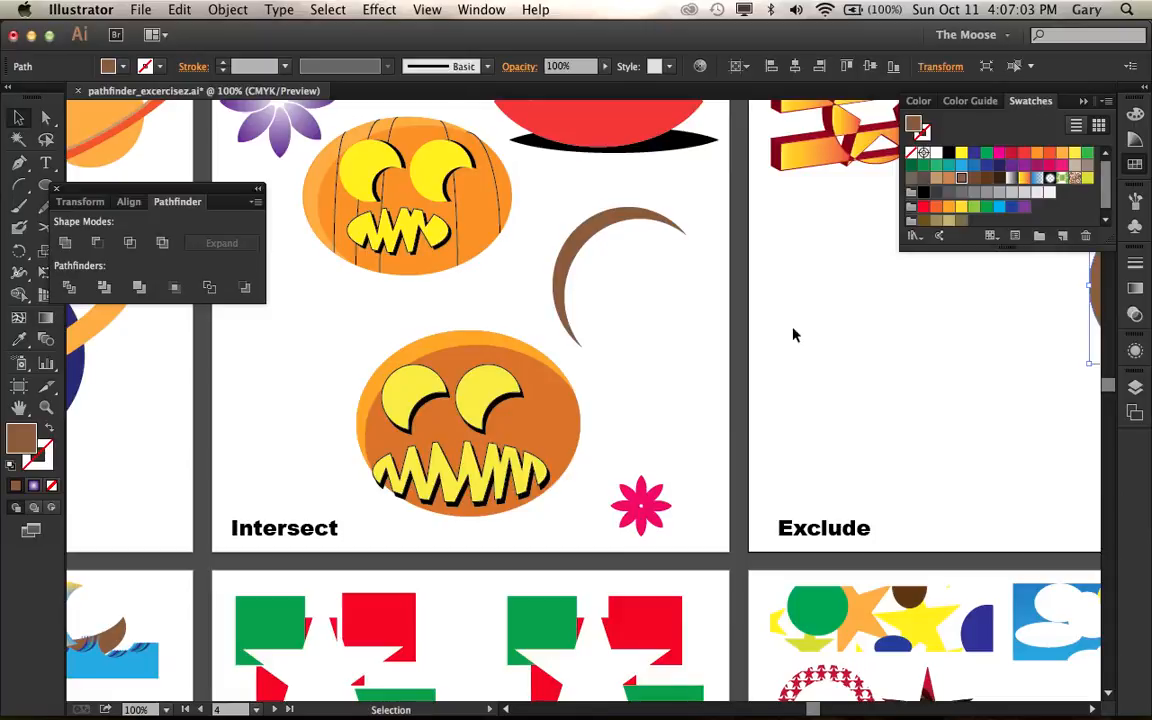
pyautogui.press('a')
pyautogui.click(885, 330)
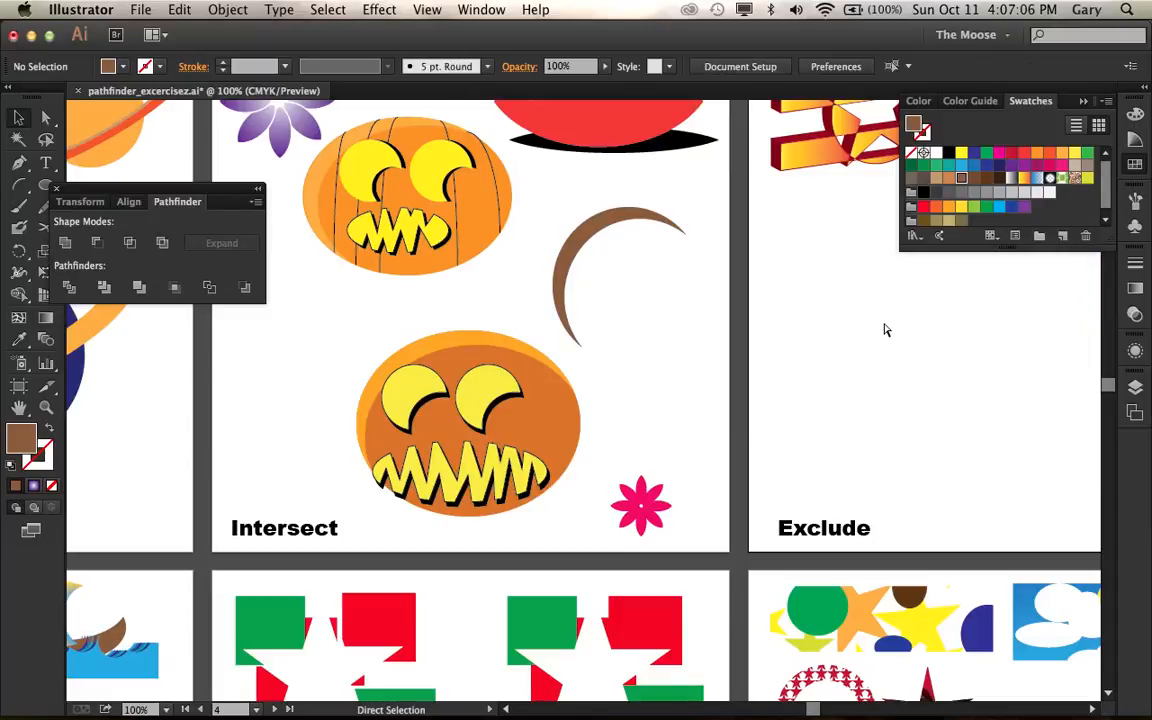
# Step: Paste the copied circle at its original place behind the brown crescent and fill it dark blue
pyautogui.press('super+f')
pyautogui.moveTo(1094, 280); pyautogui.dragTo(560, 285)
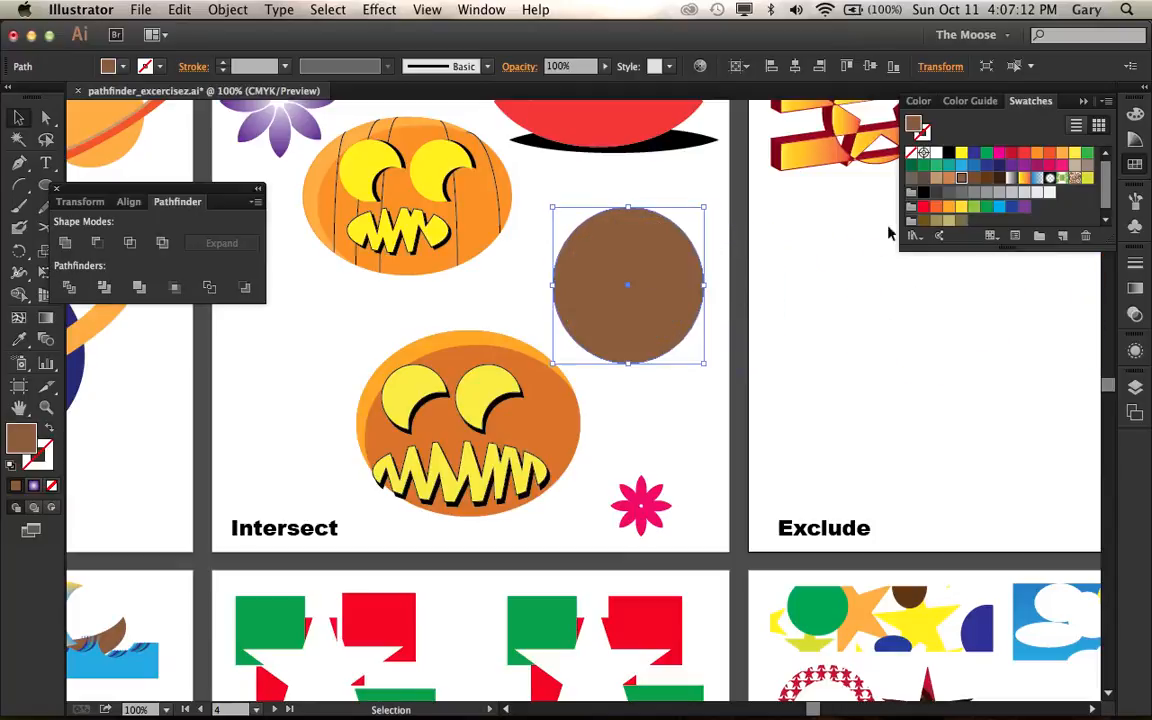
pyautogui.click(997, 166)
pyautogui.click(832, 292)
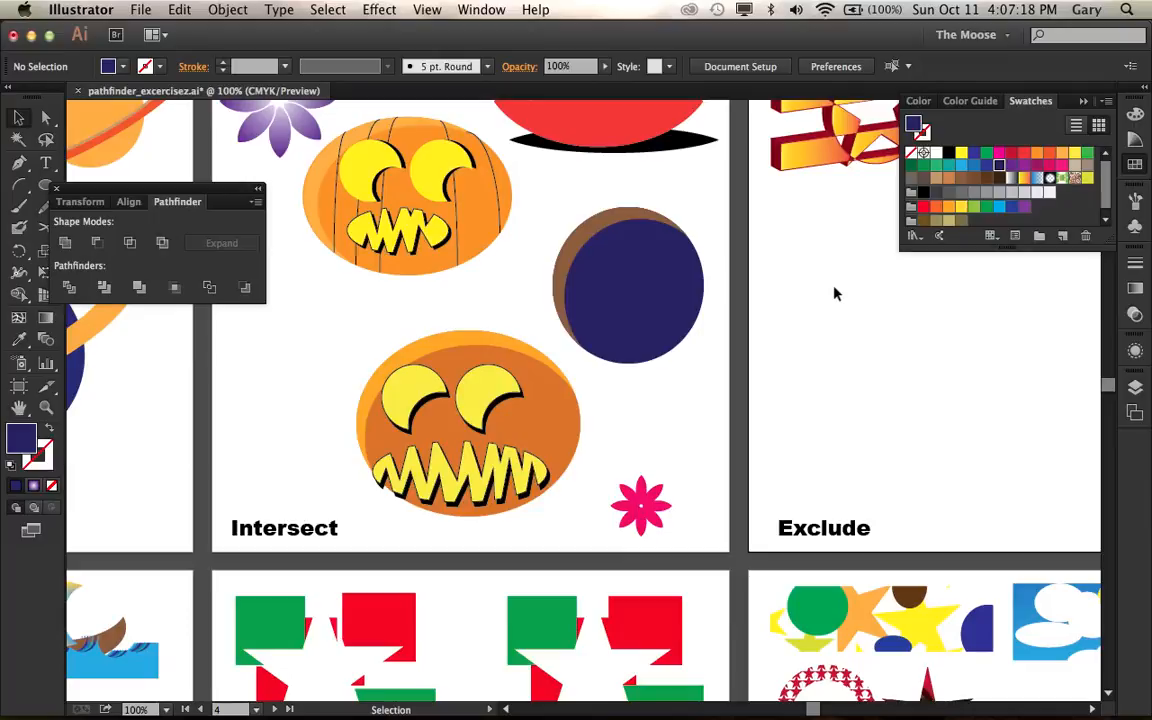
# Step: Delete the practice circle with its crescent and the whole lower jack-o'-lantern from the Intersect artboard
pyautogui.scroll(5, 859, 262)
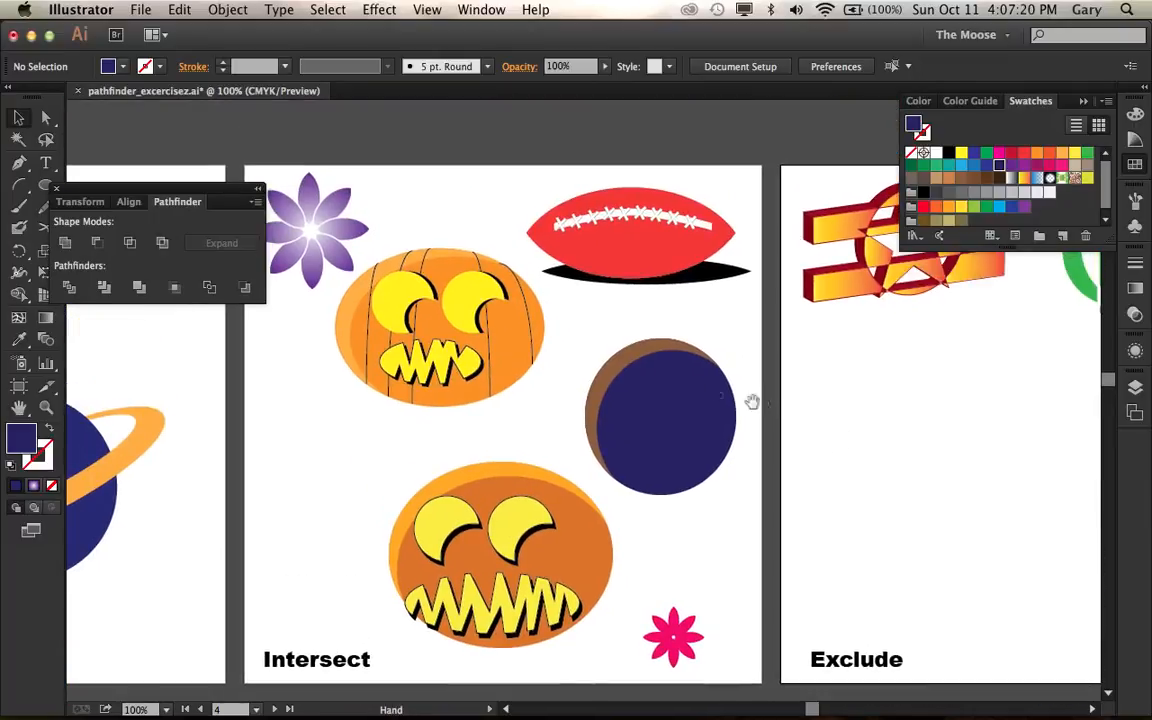
pyautogui.click(682, 412)
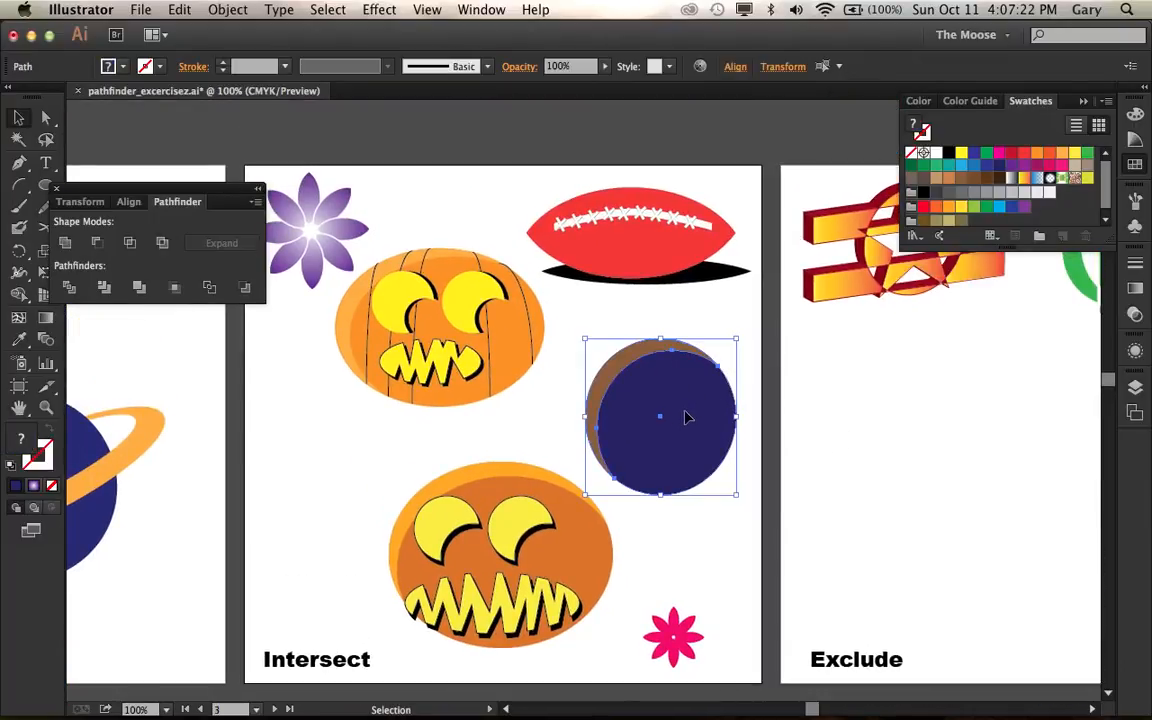
pyautogui.press('Delete')
pyautogui.moveTo(694, 501); pyautogui.dragTo(362, 550)
pyautogui.press('Delete')
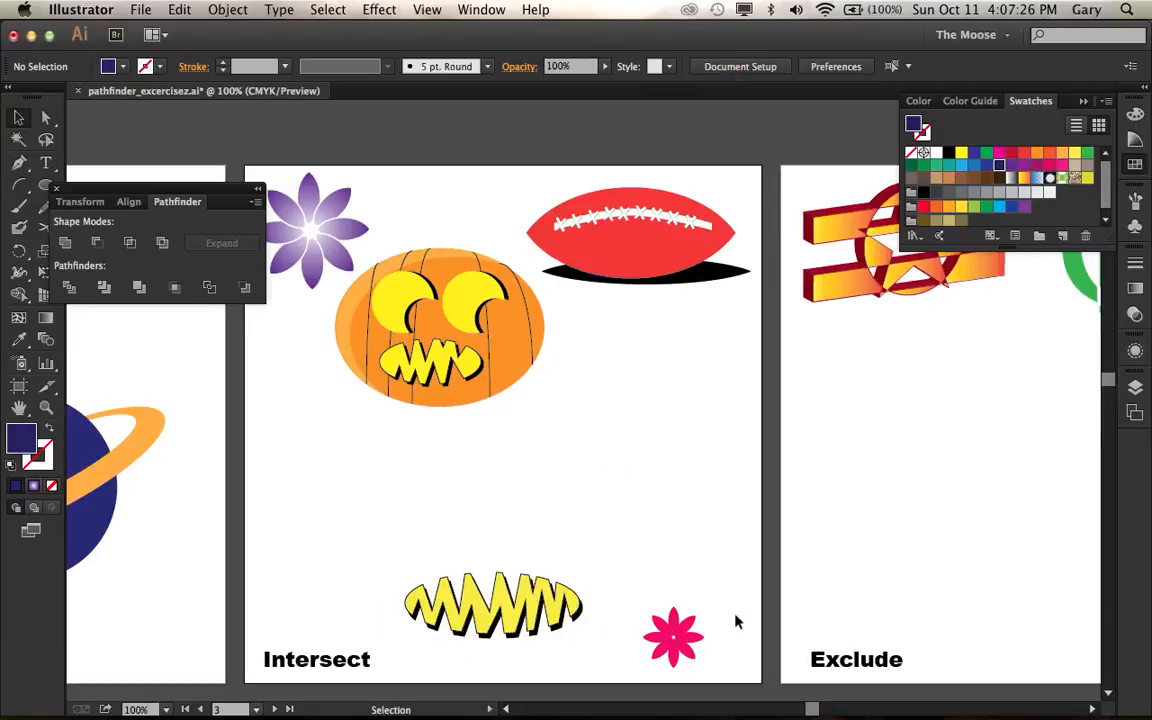
pyautogui.moveTo(736, 624); pyautogui.dragTo(361, 519)
pyautogui.press('Delete')
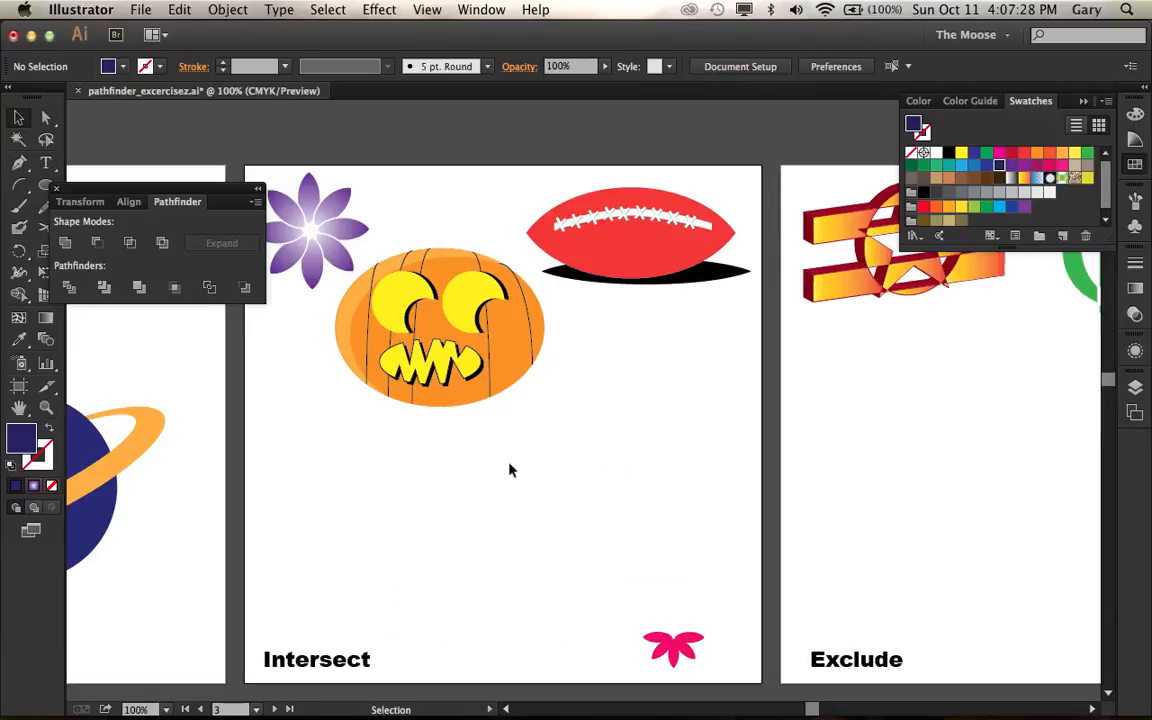
# Step: Draw a wide magenta ellipse without a stroke in the empty lower part of the Intersect artboard
pyautogui.click(582, 232)
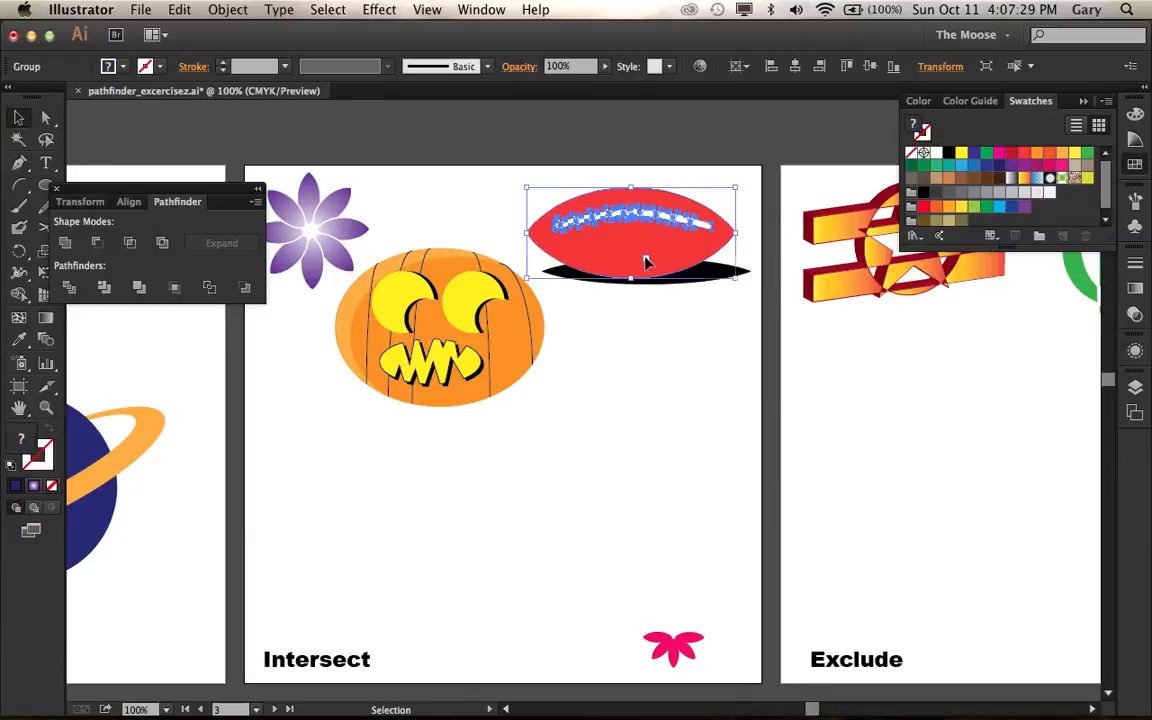
pyautogui.click(46, 186)
pyautogui.click(100, 228)
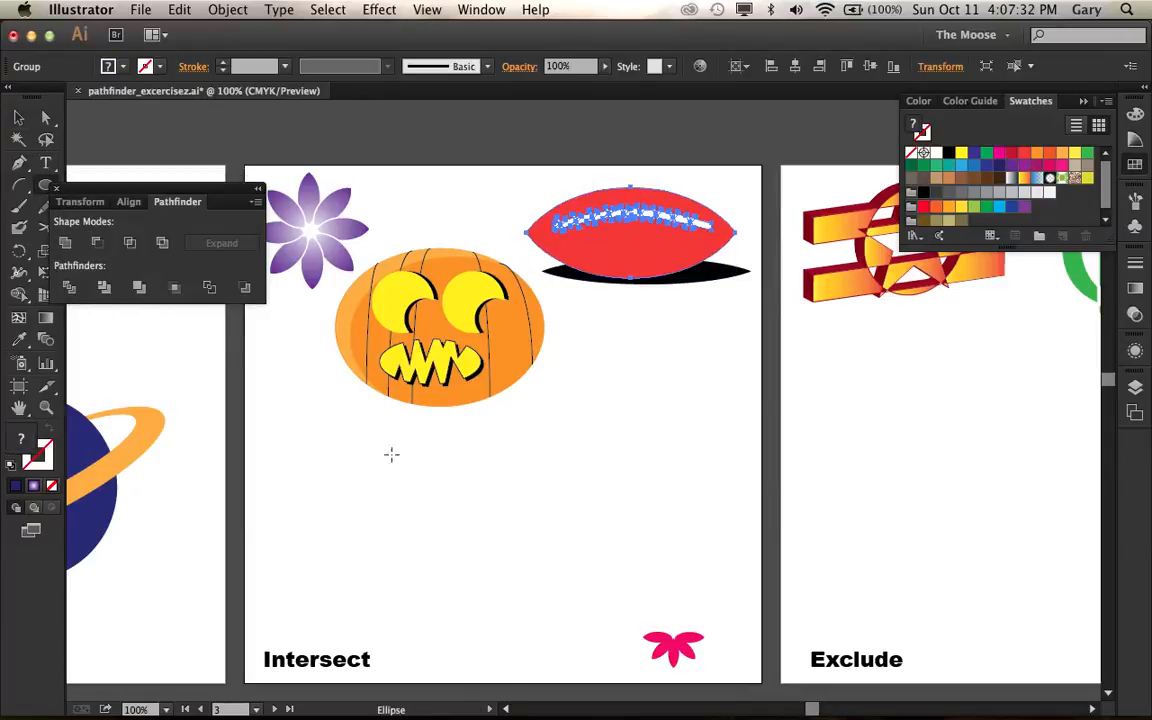
pyautogui.moveTo(477, 451); pyautogui.dragTo(697, 592)
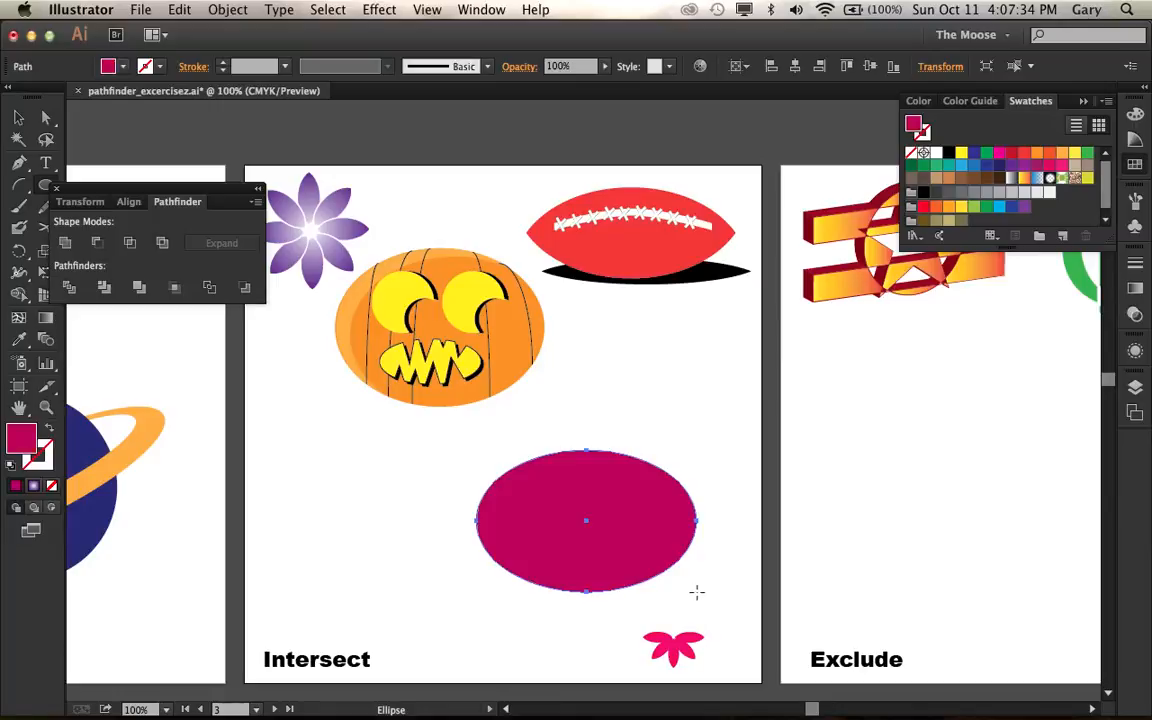
pyautogui.click(18, 117)
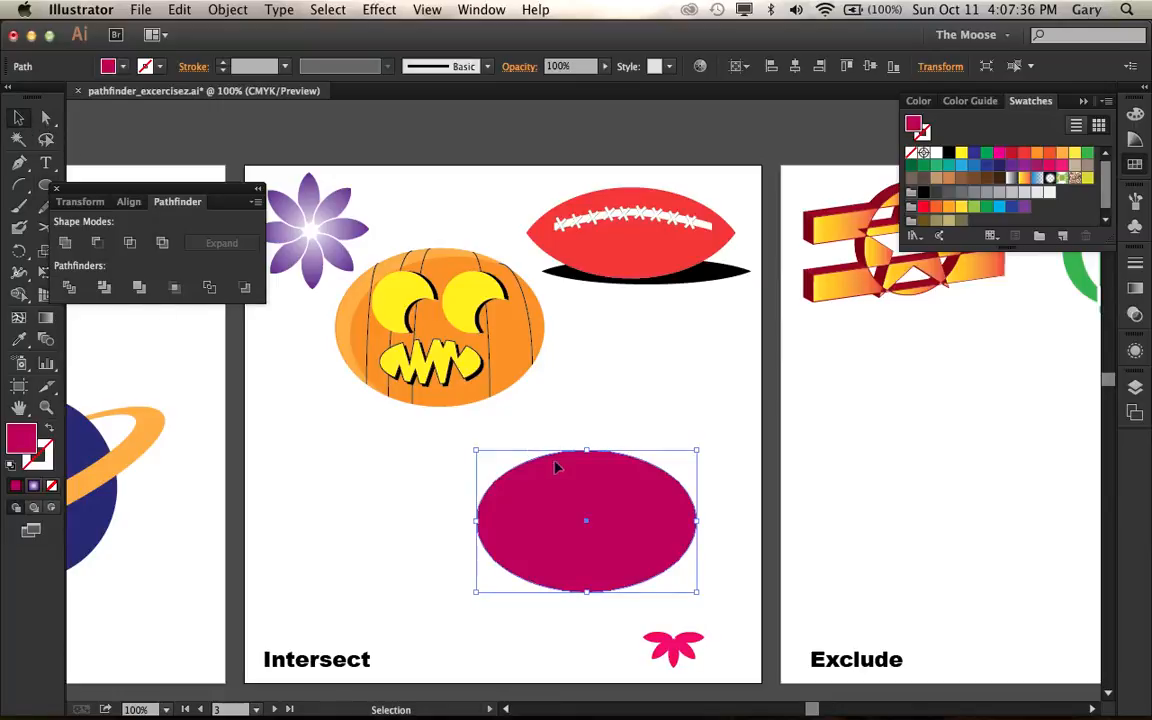
# Step: Duplicate the magenta ellipse straight down so the two overlap, and Intersect them into a pointed football shape
pyautogui.moveTo(575, 478); pyautogui.dragTo(591, 520)
pyautogui.click(720, 463)
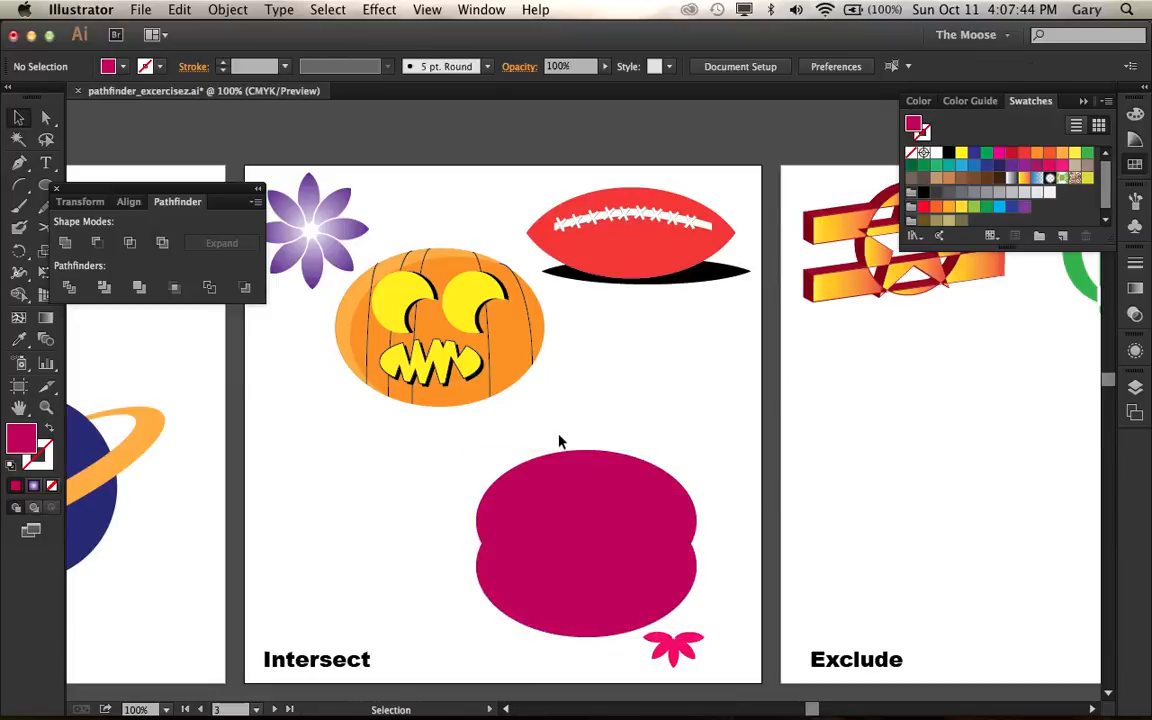
pyautogui.moveTo(560, 440); pyautogui.dragTo(640, 578)
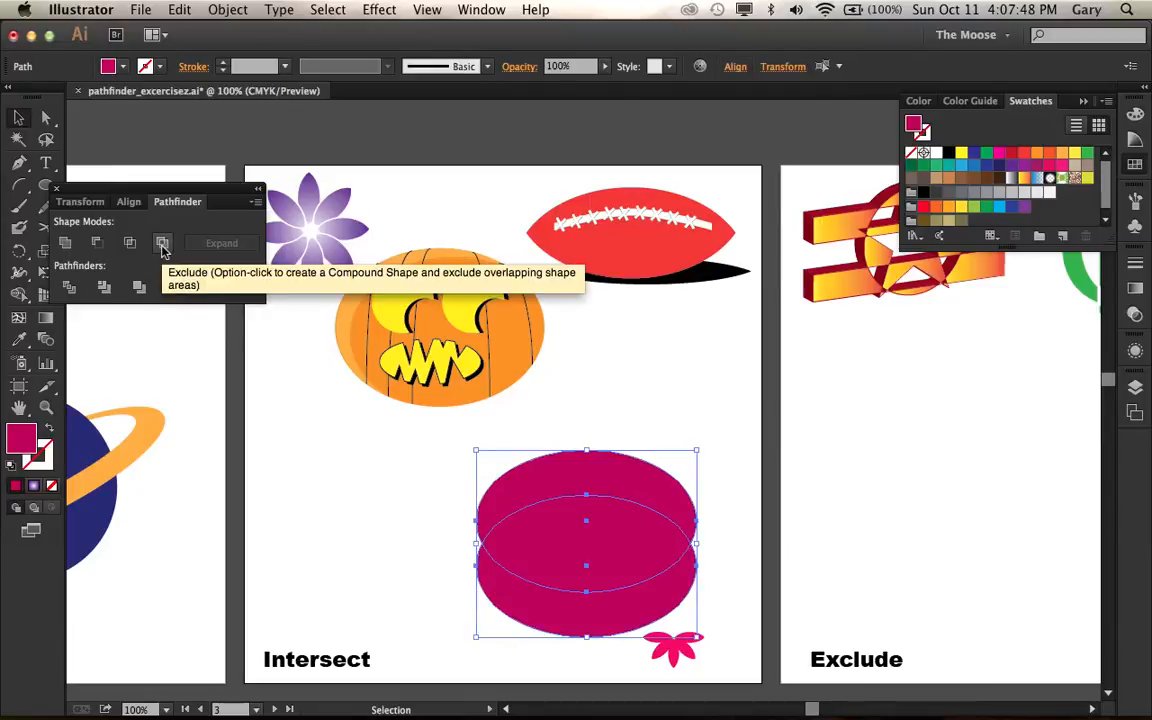
pyautogui.click(129, 242)
pyautogui.click(632, 363)
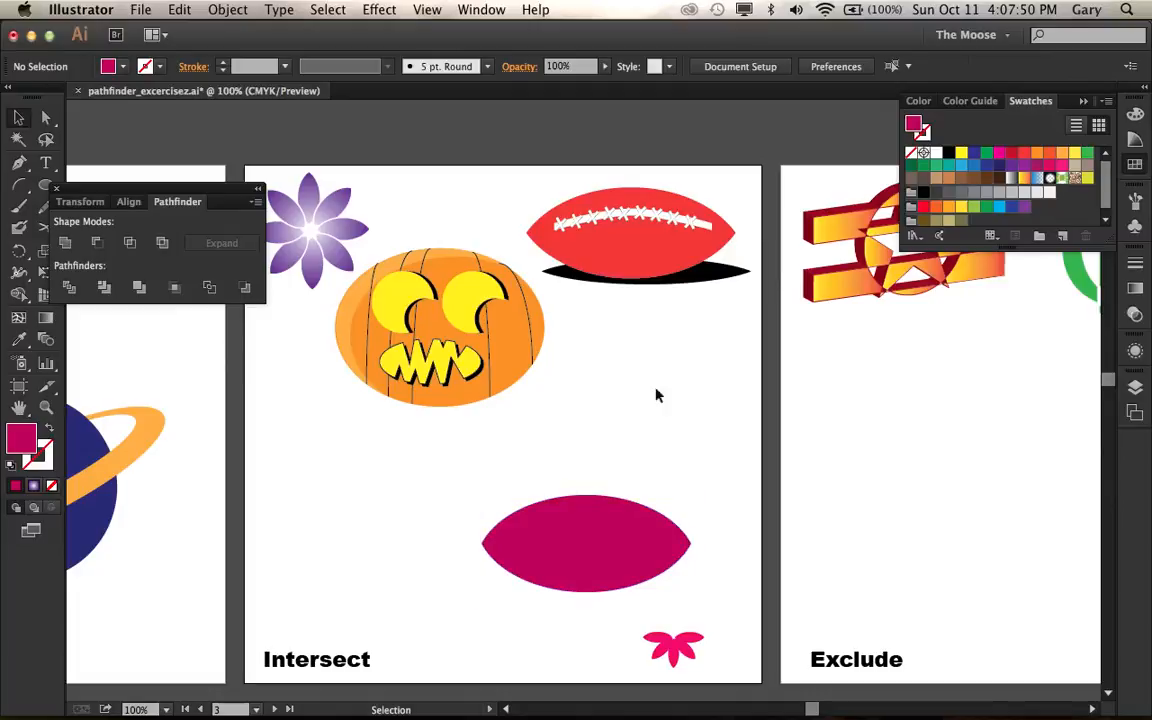
# Step: Move the football shape slightly up and right, fill it with the brown swatch C=40 M=65 Y=90 K=35, and leave it selected
pyautogui.moveTo(599, 540); pyautogui.dragTo(615, 478)
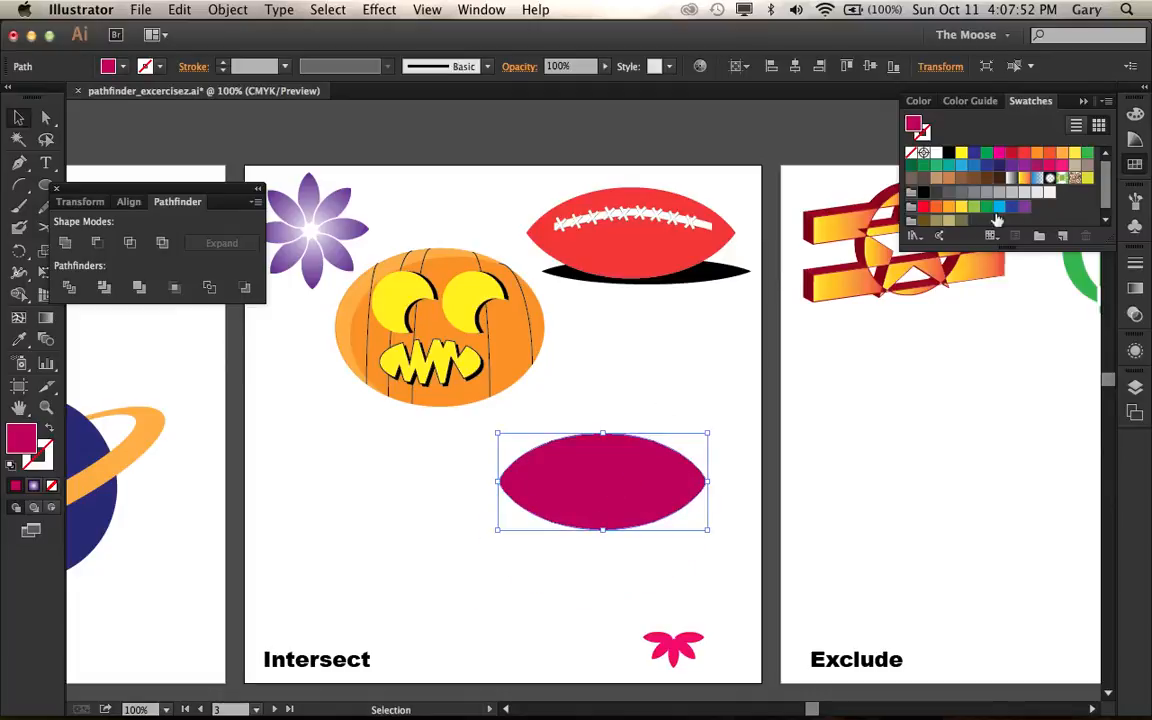
pyautogui.click(974, 179)
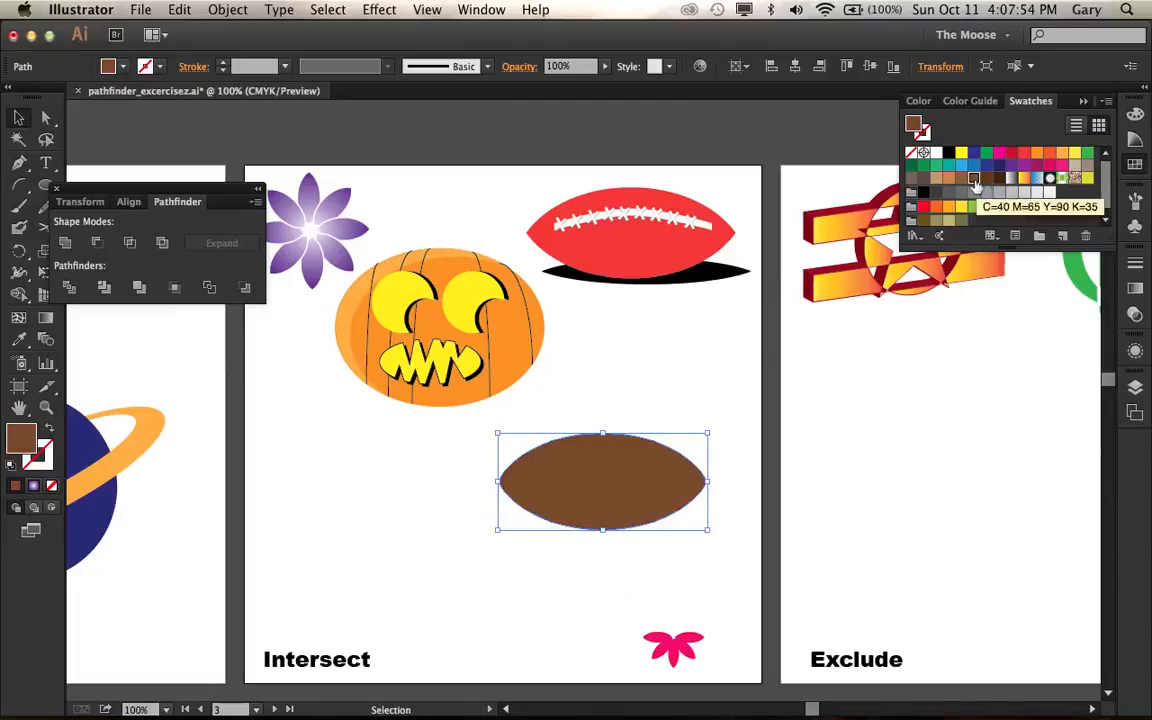
pyautogui.click(670, 341)
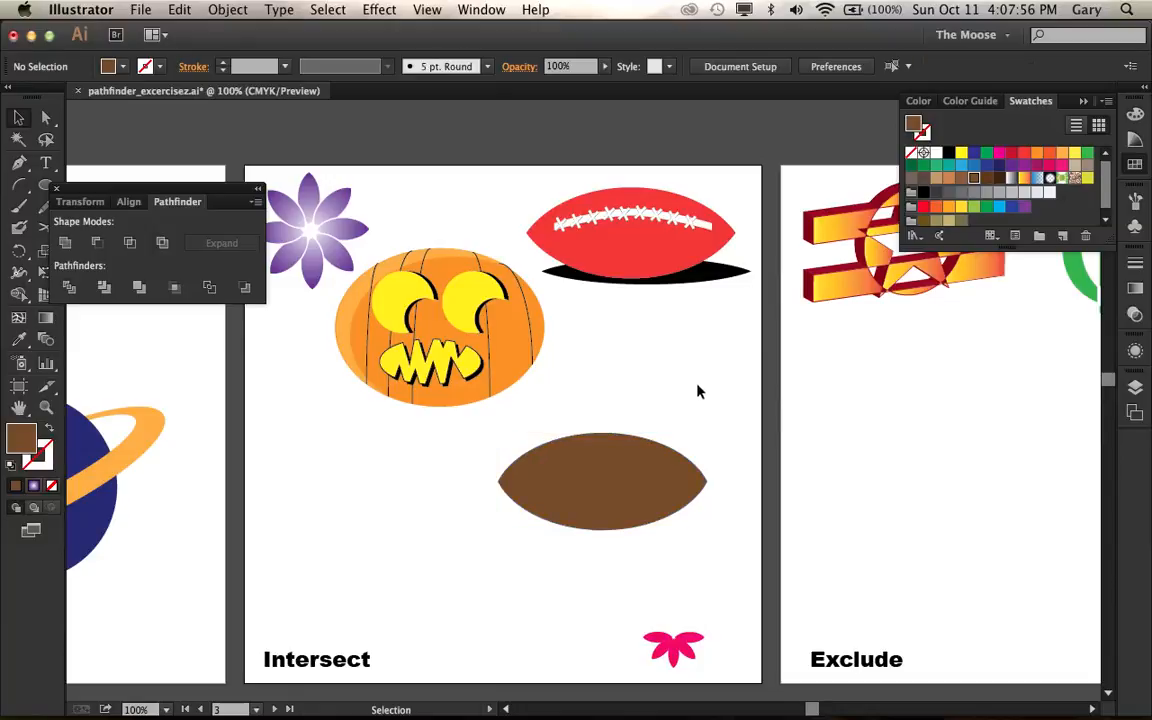
pyautogui.click(620, 470)
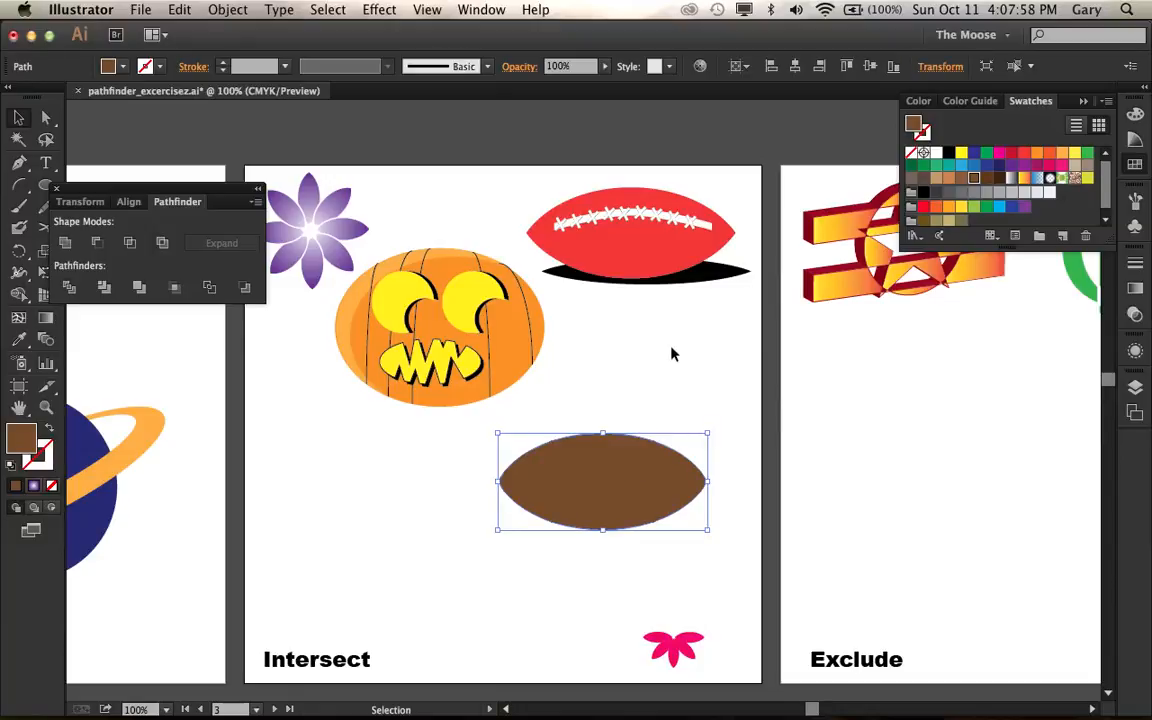
# Step: Copy the brown football shape, duplicate it slightly down and right, and use Minus Front to cut the original into a thin upper crescent
pyautogui.press('super+c')
pyautogui.moveTo(585, 466); pyautogui.dragTo(594, 479)
pyautogui.click(712, 404)
pyautogui.moveTo(714, 399); pyautogui.dragTo(525, 540)
pyautogui.moveTo(527, 545); pyautogui.dragTo(526, 542)
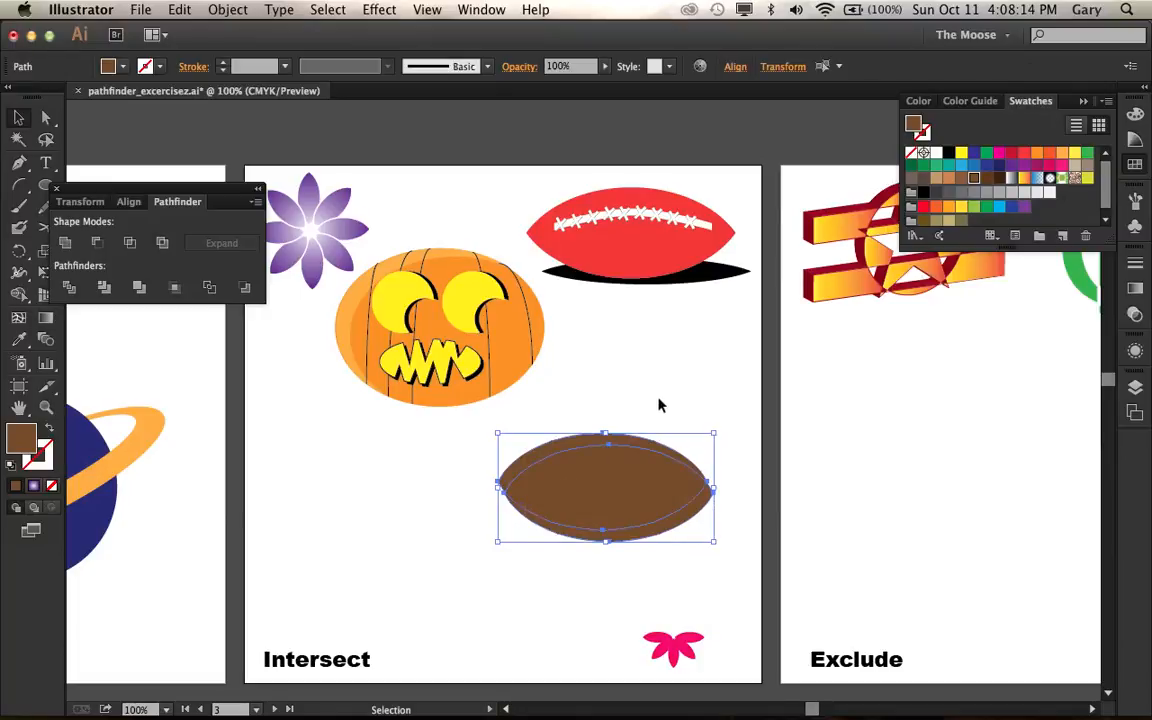
pyautogui.click(96, 242)
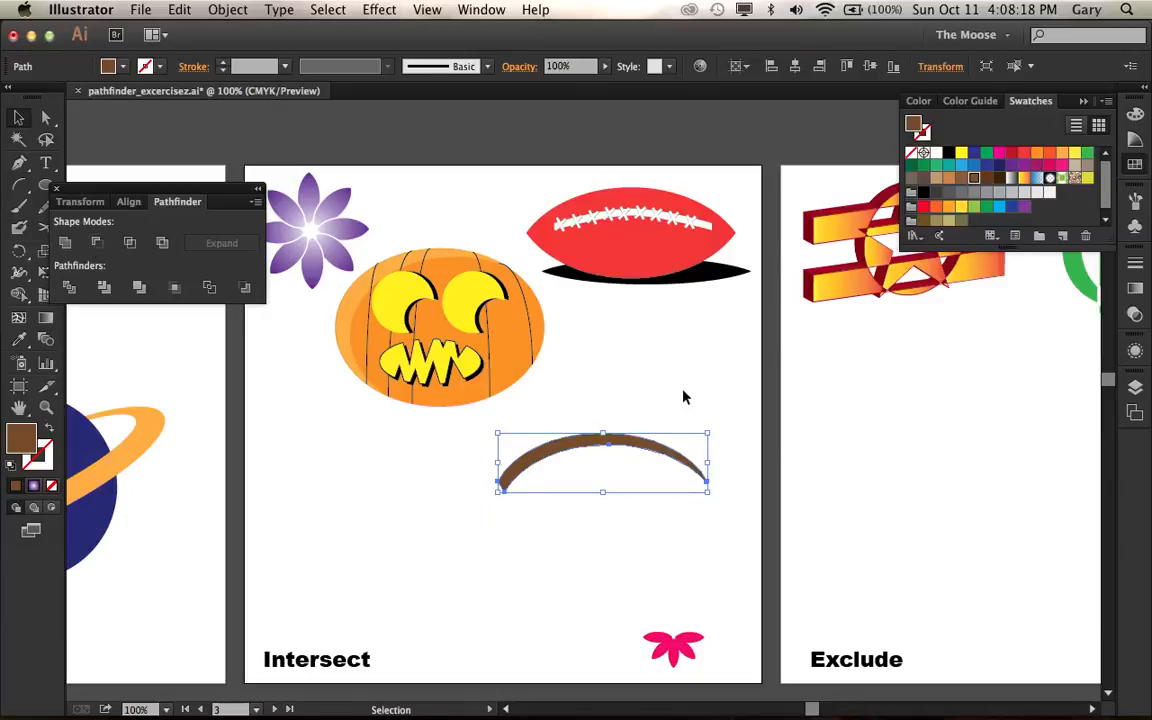
# Step: Paste the copied football in its original place behind the dark crescent, fill it with a lighter tan-brown swatch, and deselect it
pyautogui.click(684, 396)
pyautogui.press('a')
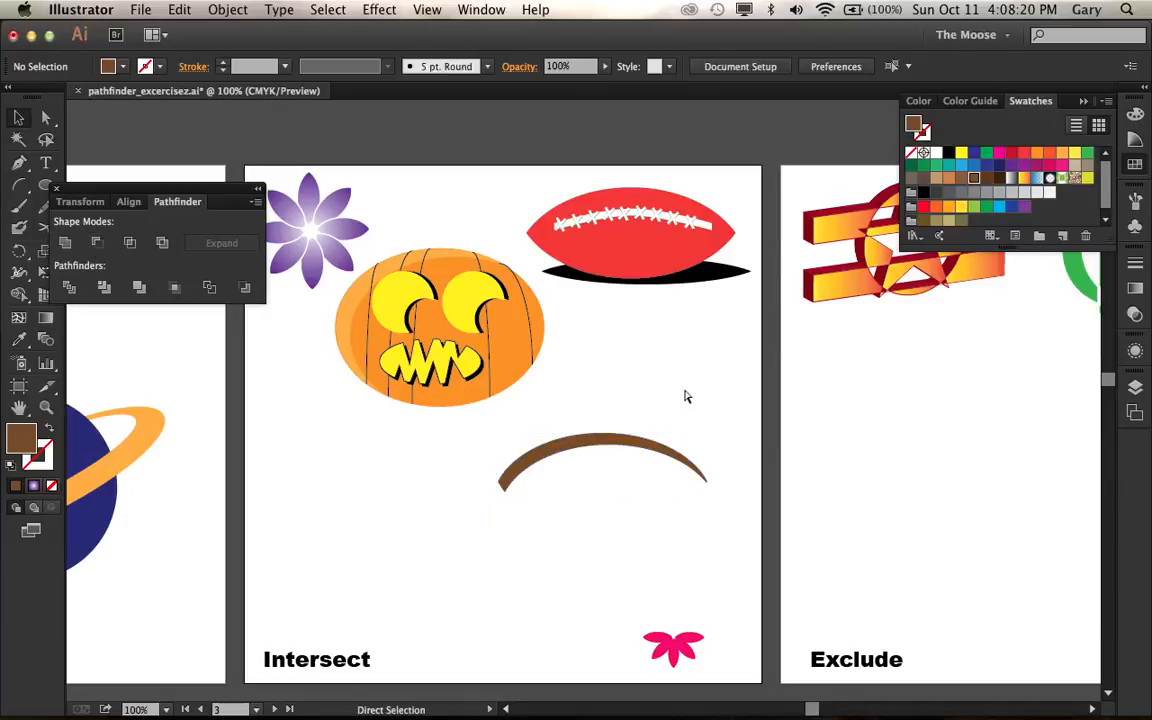
pyautogui.press('super+z')
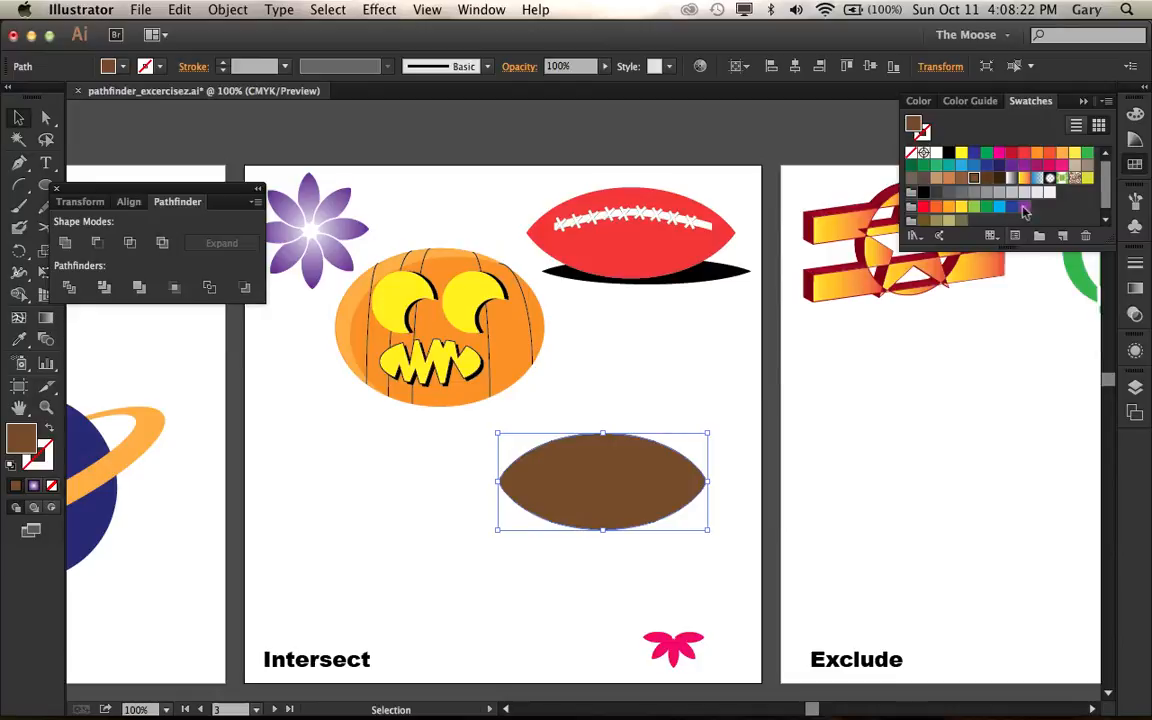
pyautogui.click(949, 179)
pyautogui.click(685, 350)
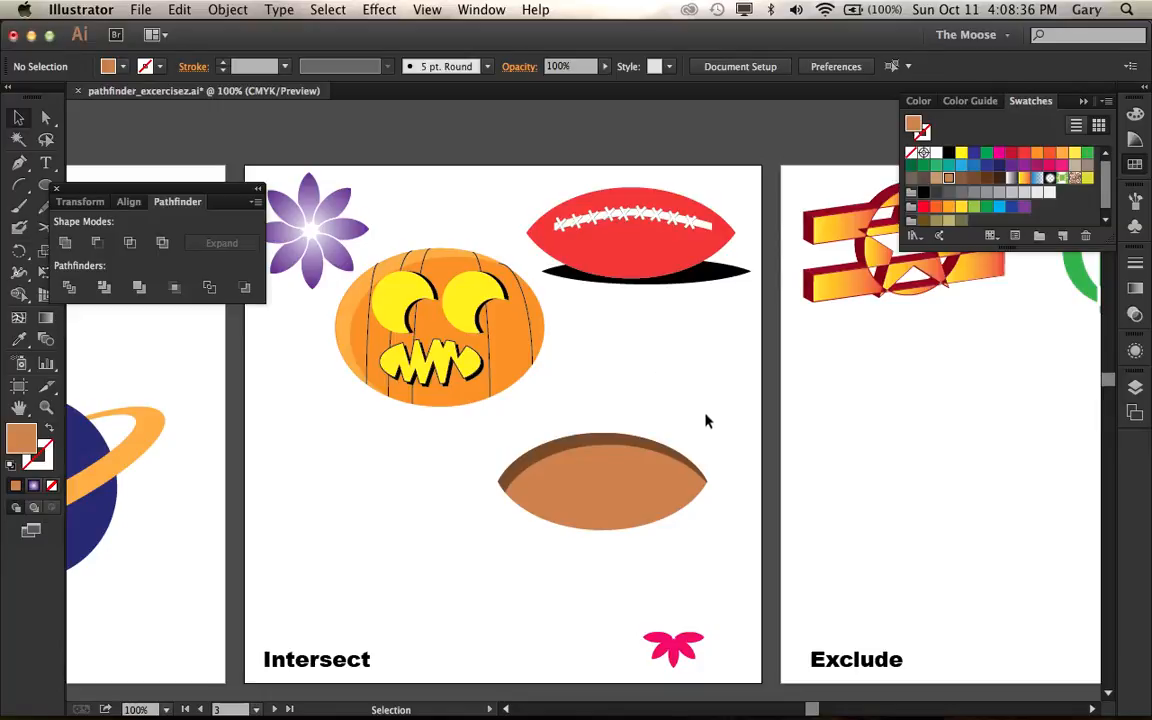
# Step: Delete the brown football together with its dark crescent from the lower part of the Intersect artboard
pyautogui.moveTo(706, 421); pyautogui.dragTo(612, 476)
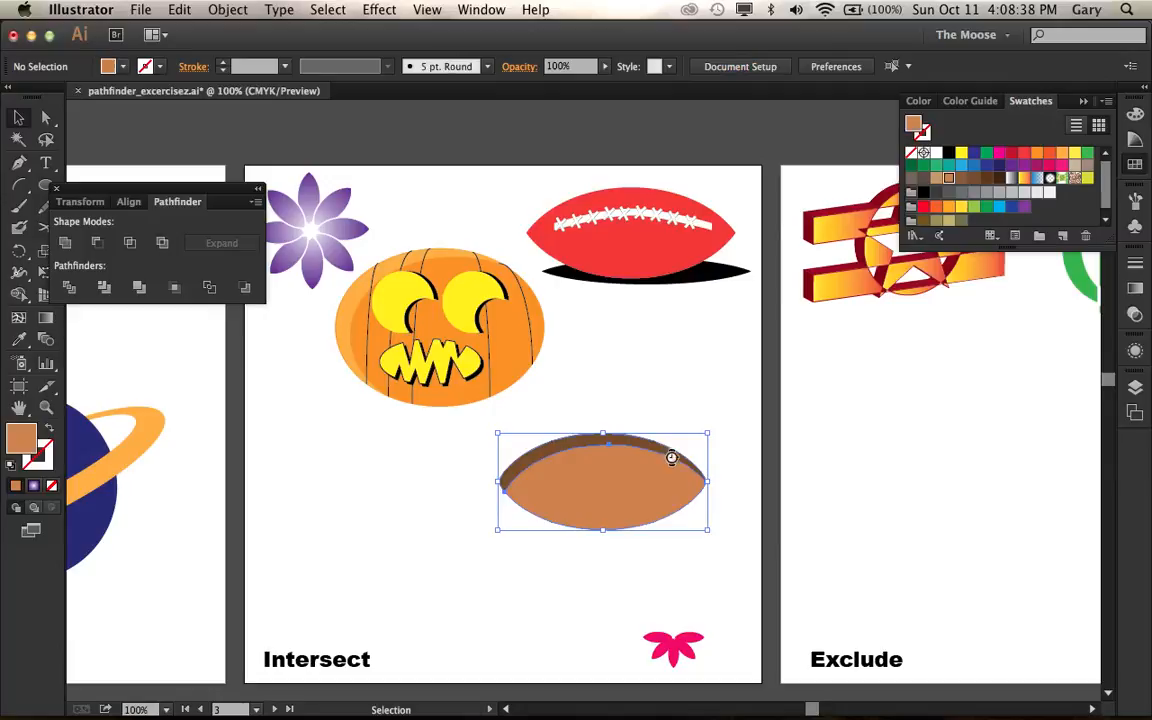
pyautogui.press('Delete')
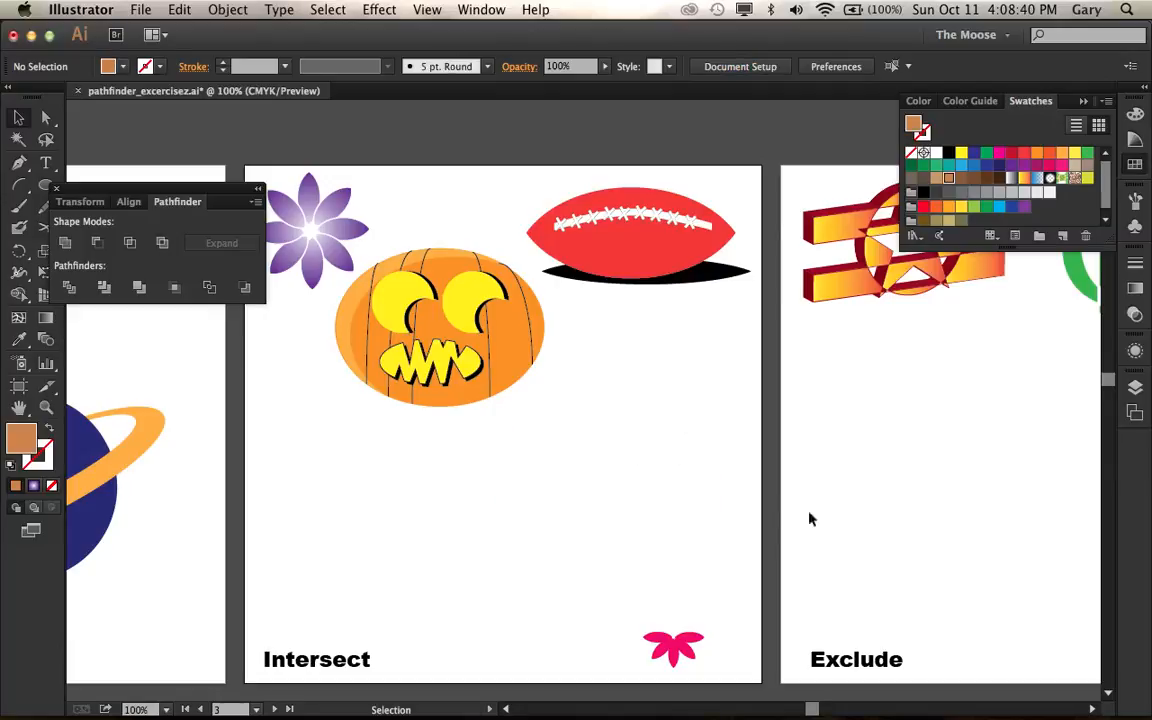